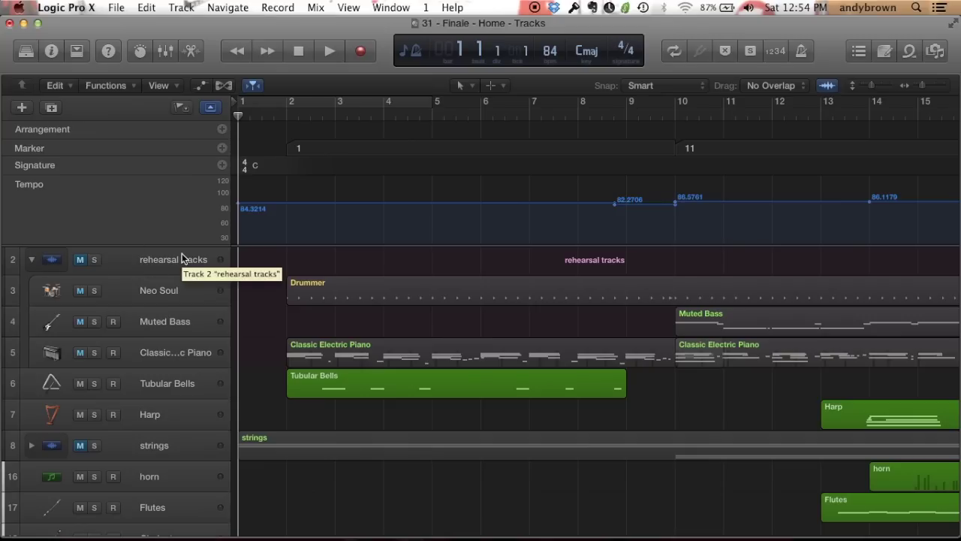
Expand and unmute the rehearsal tracks stack, then play the Finale project from bar 1
click(31, 259)
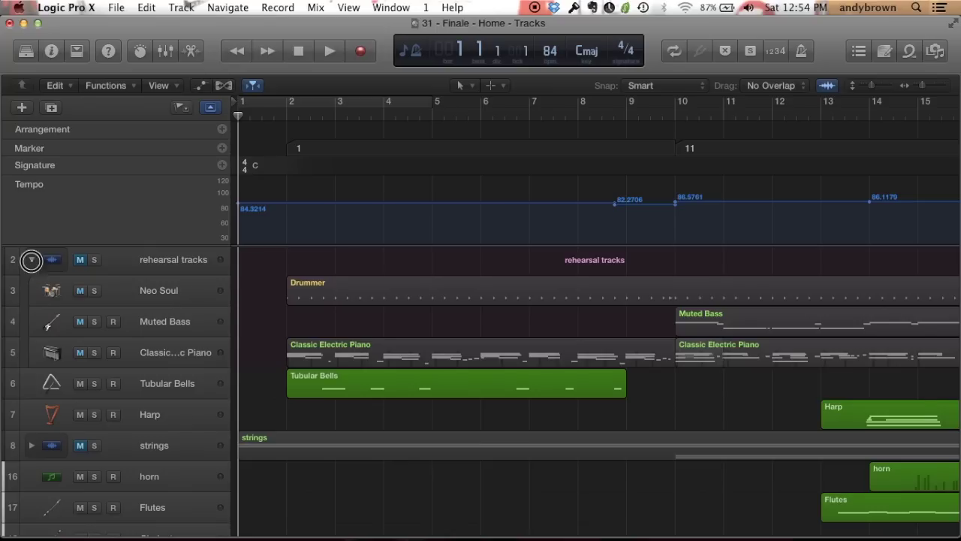
click(31, 260)
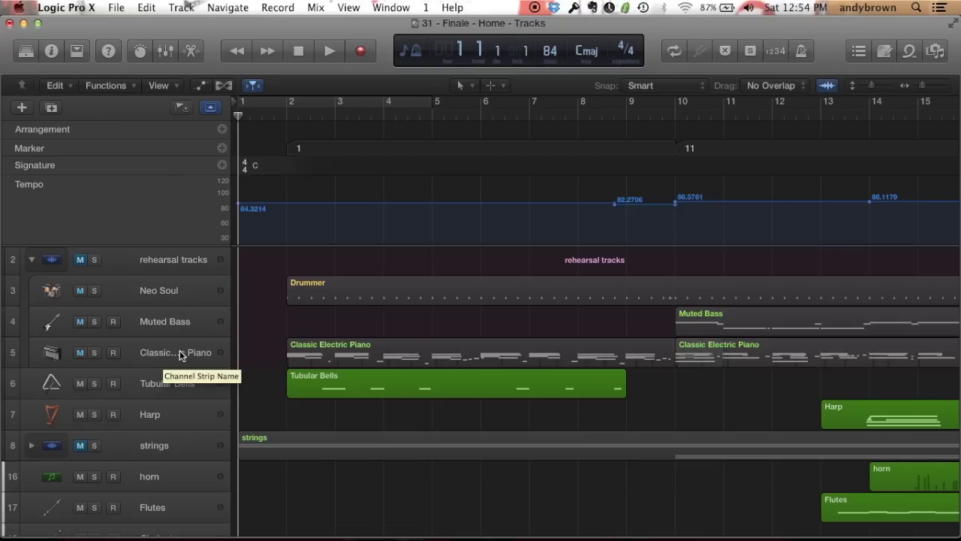
click(32, 259)
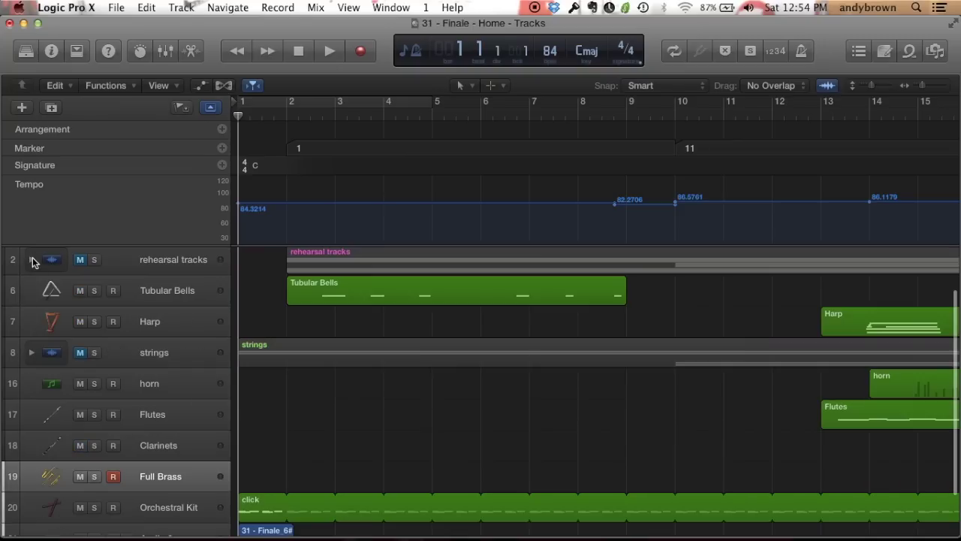
click(31, 260)
click(81, 260)
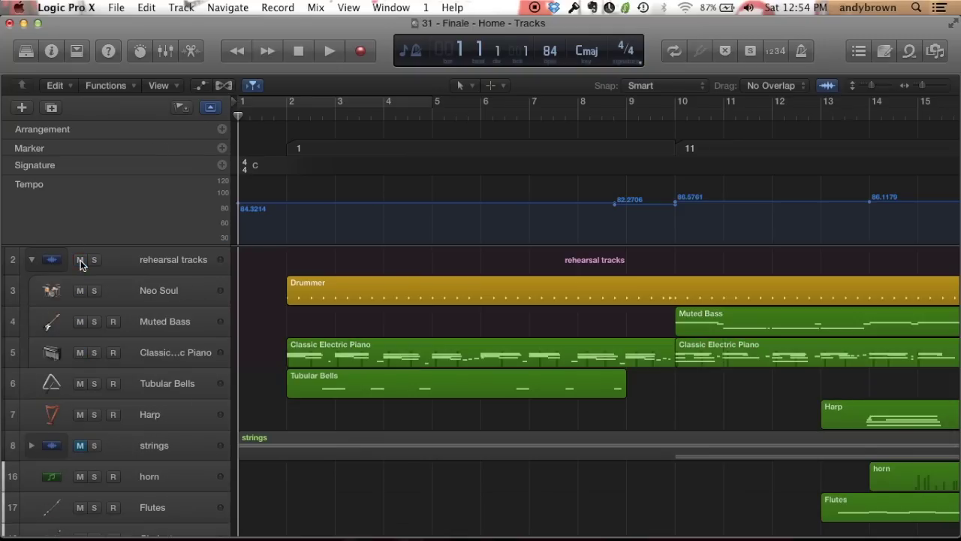
key(space)
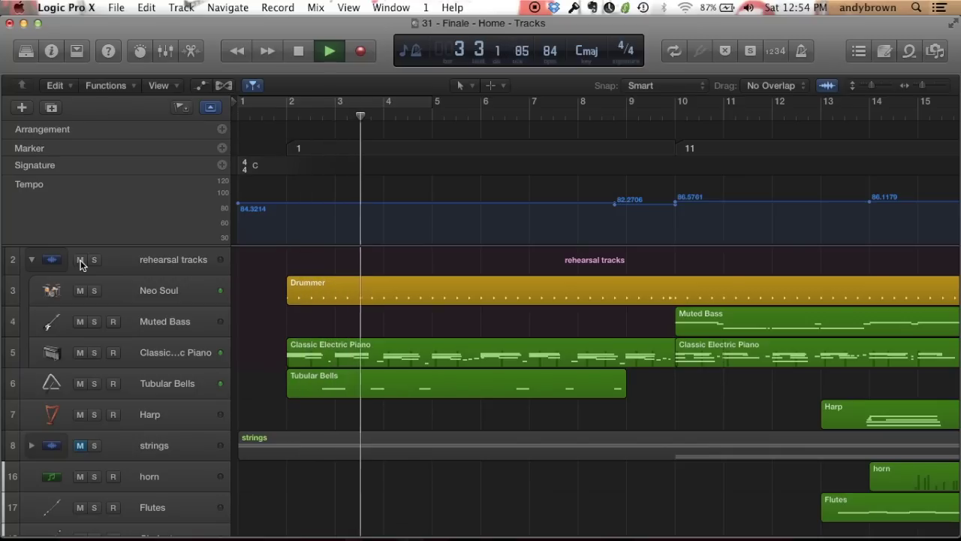
During playback, collapse the rehearsal tracks stack and briefly expand and collapse the strings stack
click(32, 260)
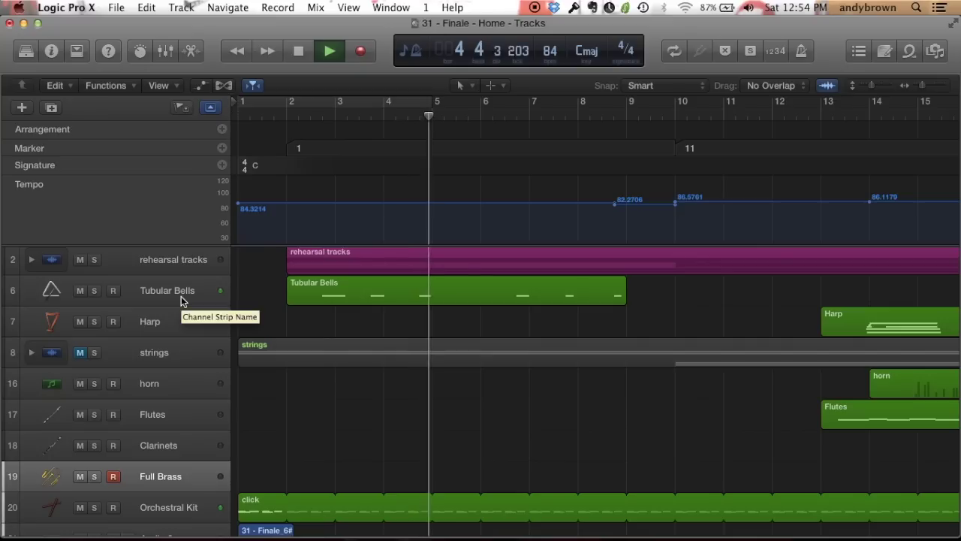
click(31, 352)
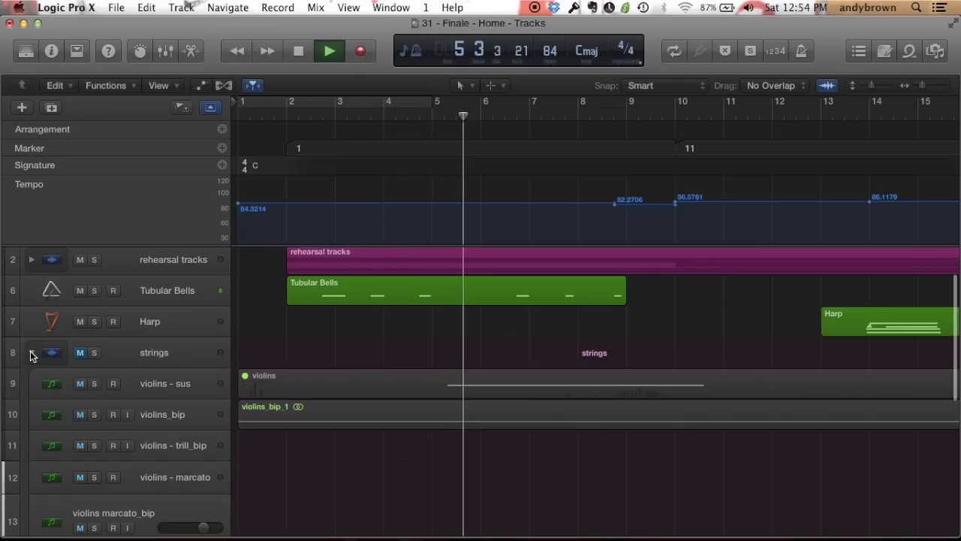
click(31, 352)
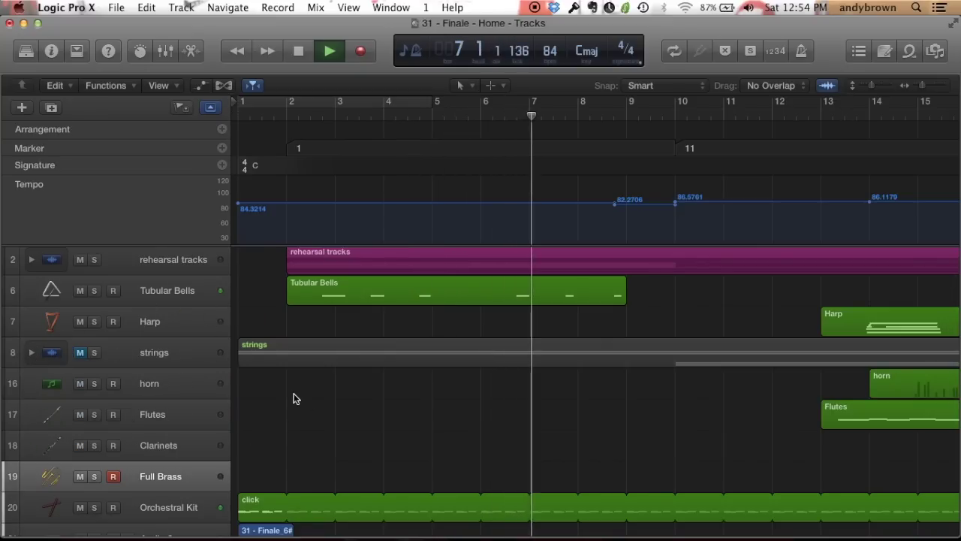
scroll(375, 388, up, 2)
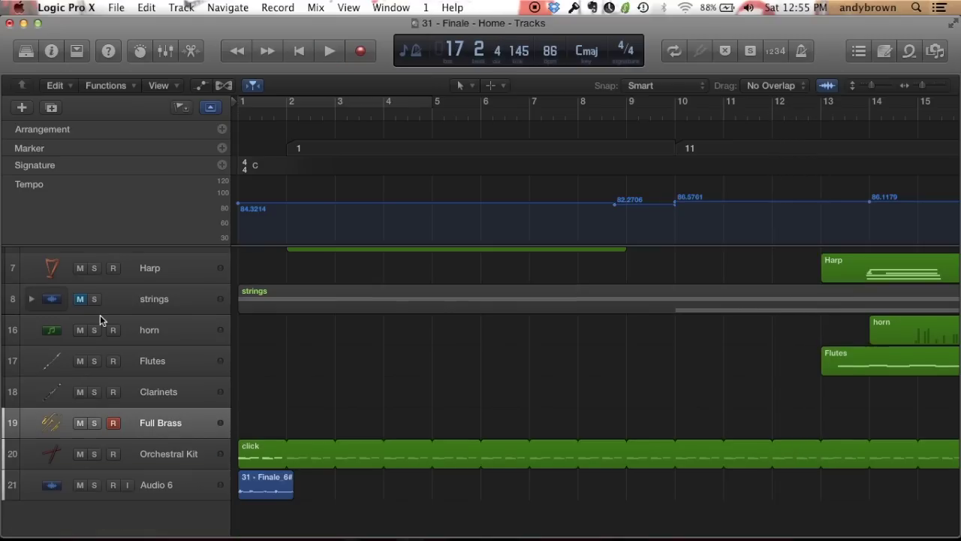
scroll(99, 315, up, 3)
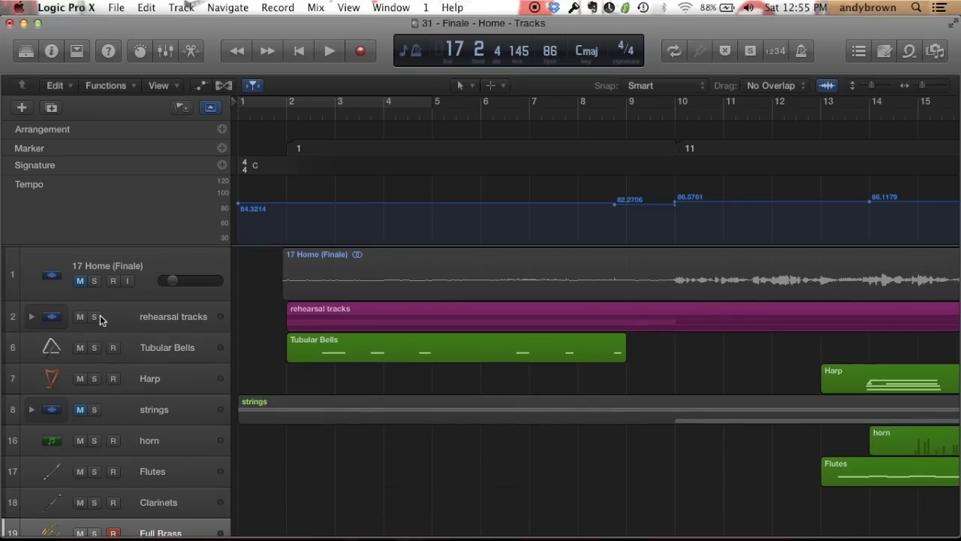
click(30, 411)
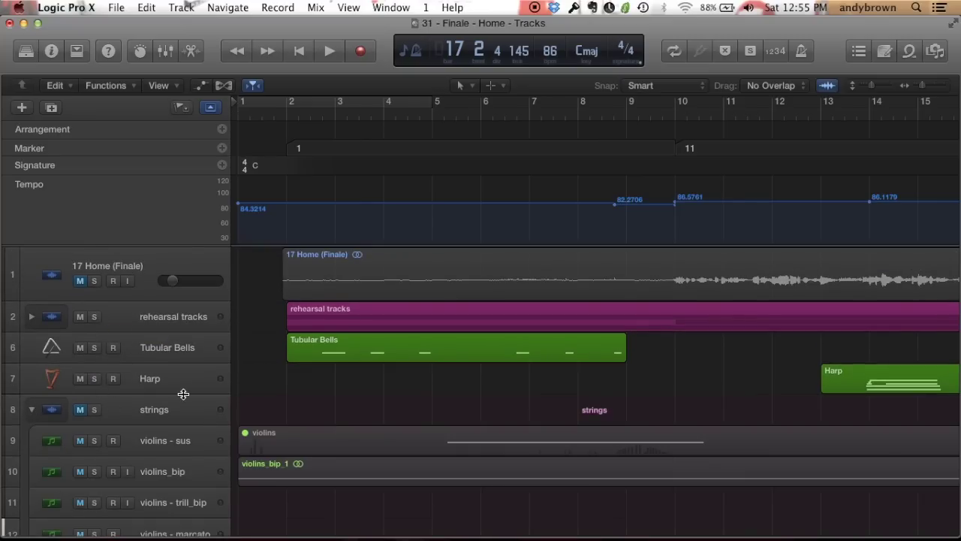
scroll(183, 394, down, 5)
scroll(183, 394, down, 1)
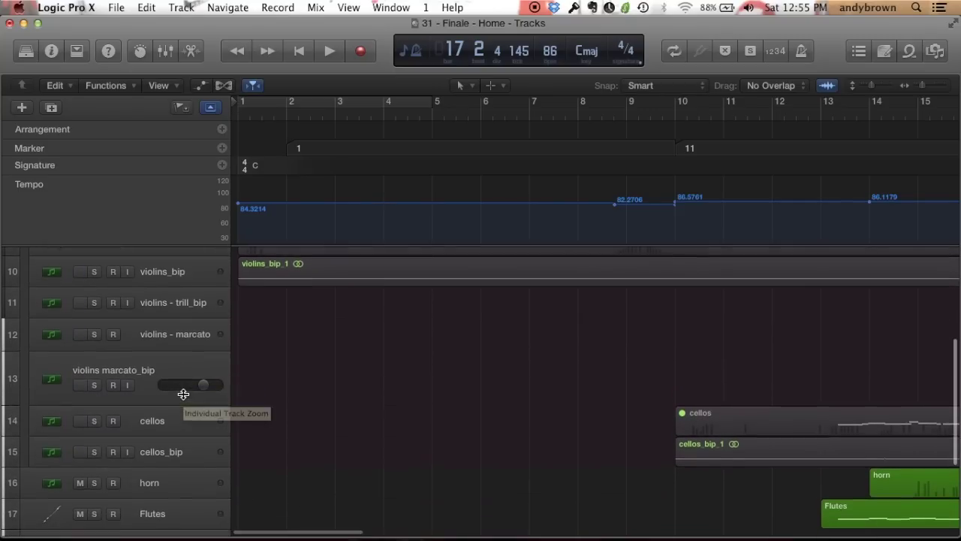
scroll(184, 394, up, 1)
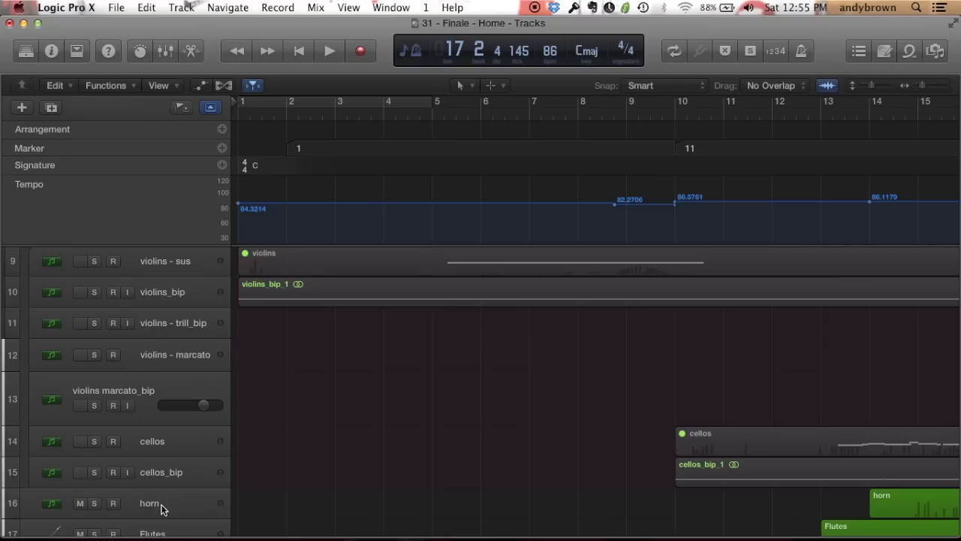
scroll(180, 425, up, 5)
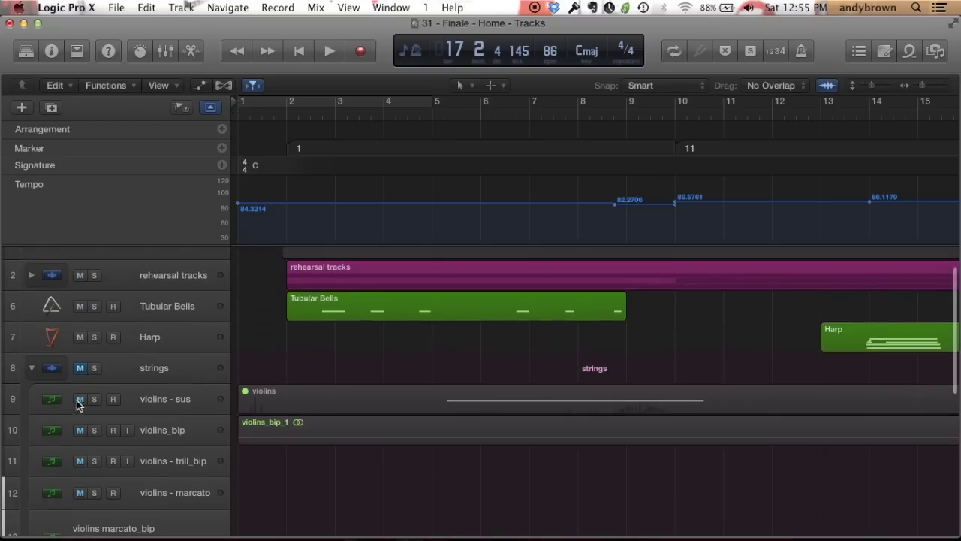
click(32, 368)
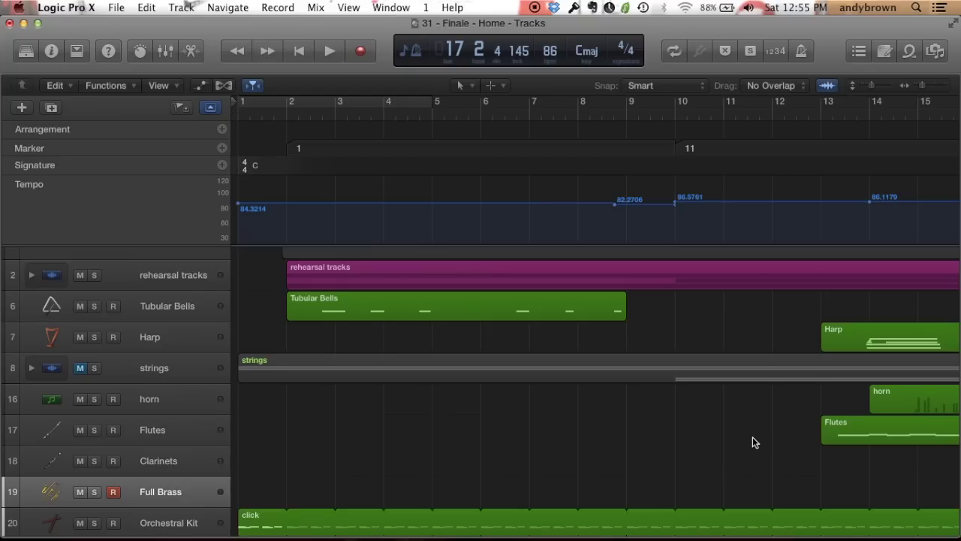
scroll(754, 442, down, 3)
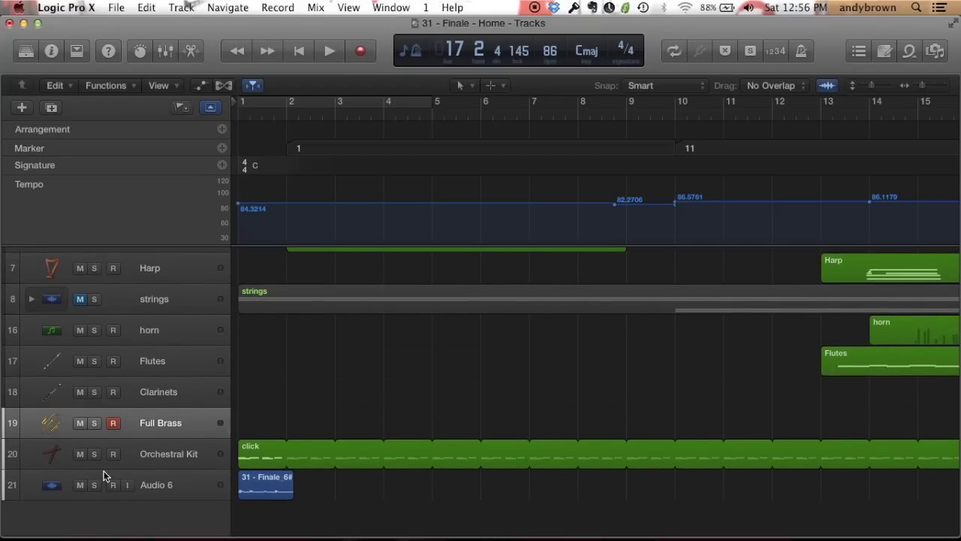
Make Orchestral Kit the active track, then play from the beginning and stop at bar 4
click(171, 457)
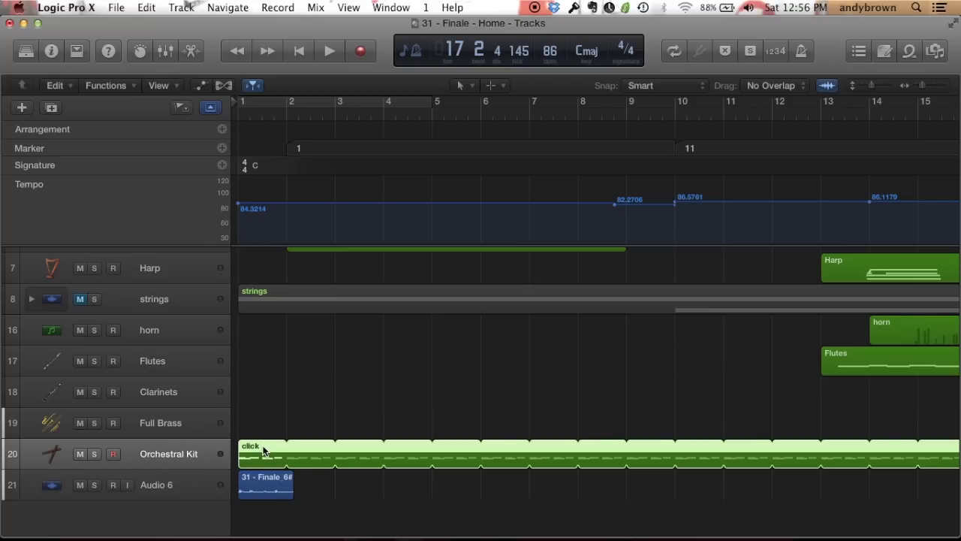
click(300, 52)
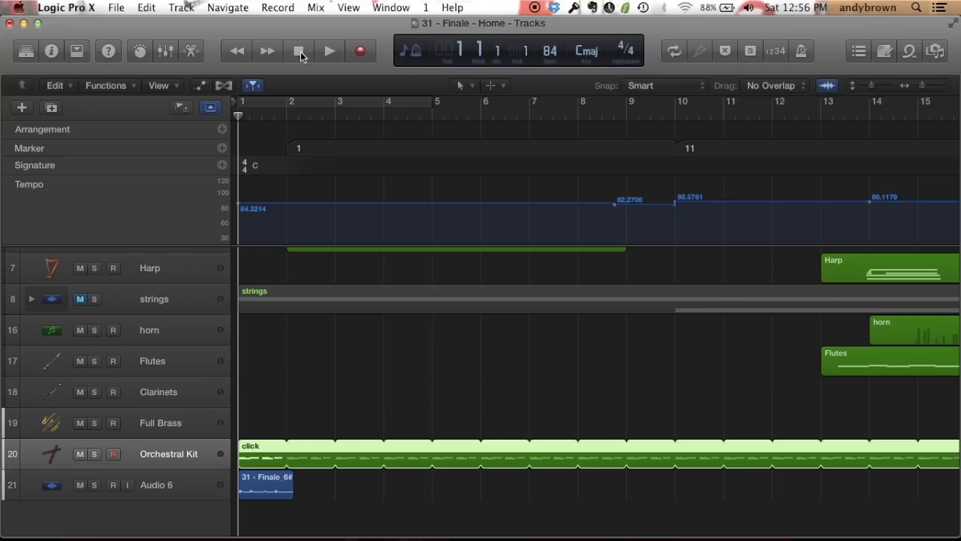
key(space)
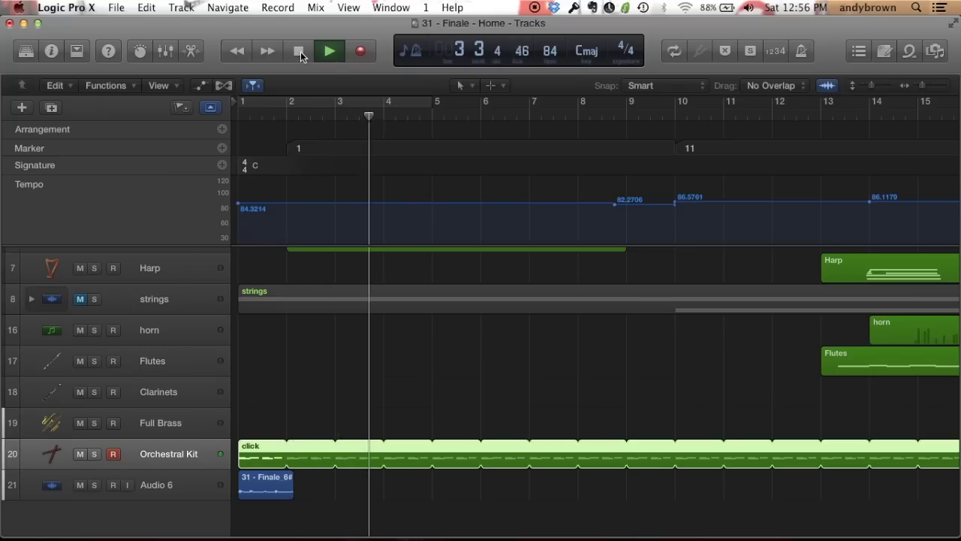
click(300, 53)
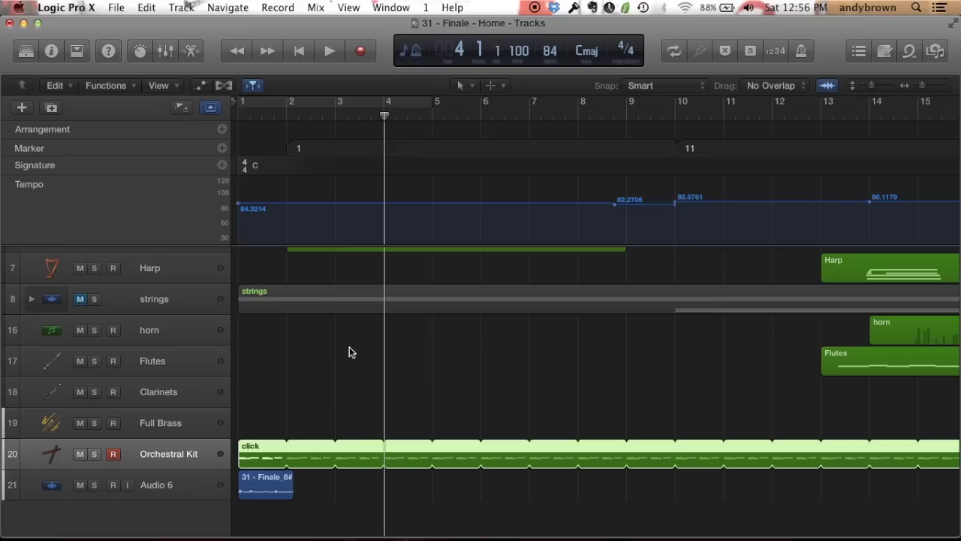
Select Audio 6, move the playhead to bar 76, and play the ending until bar 79
click(187, 494)
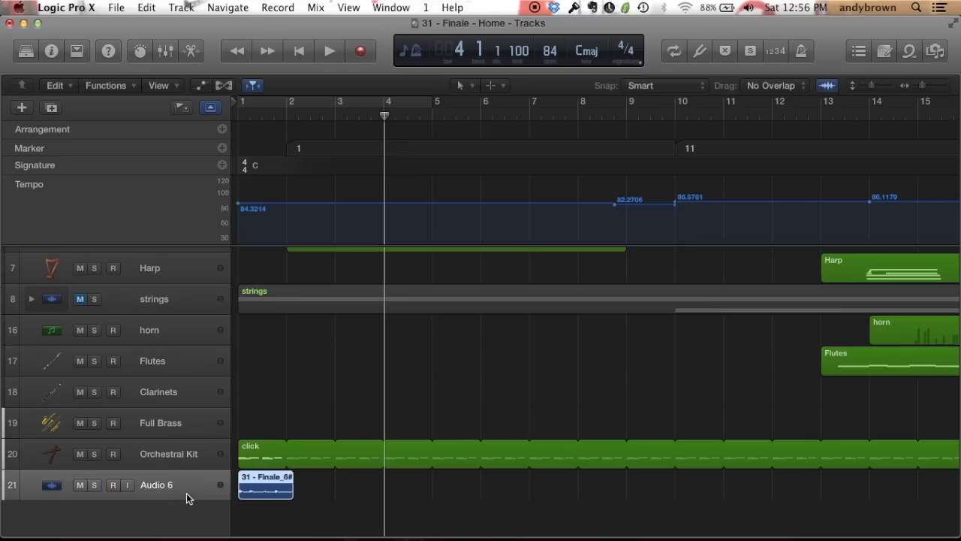
click(300, 52)
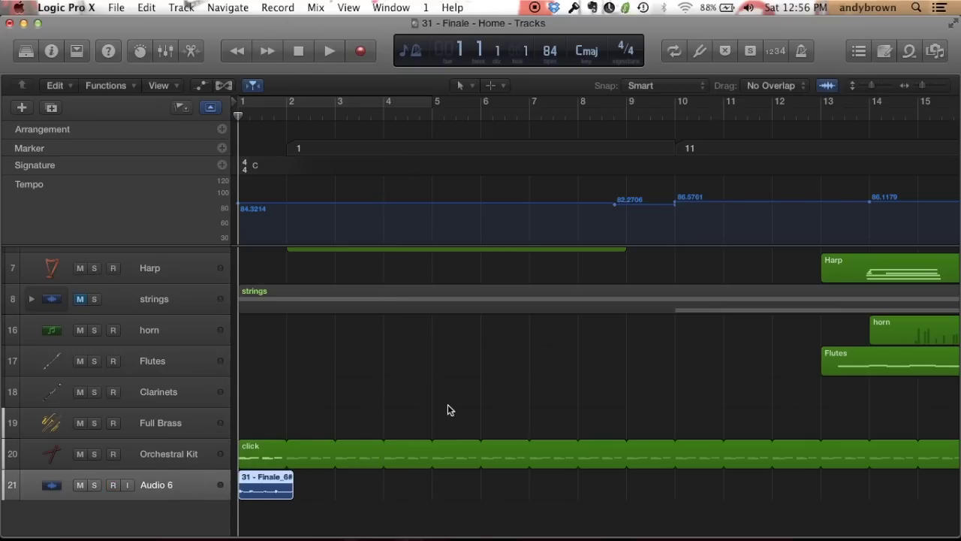
scroll(448, 406, right, 20)
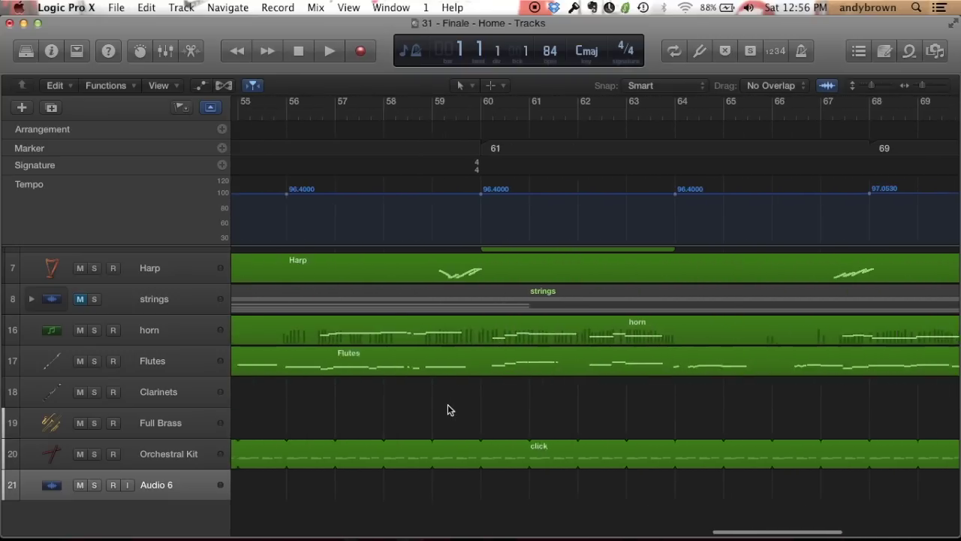
scroll(447, 409, right, 6)
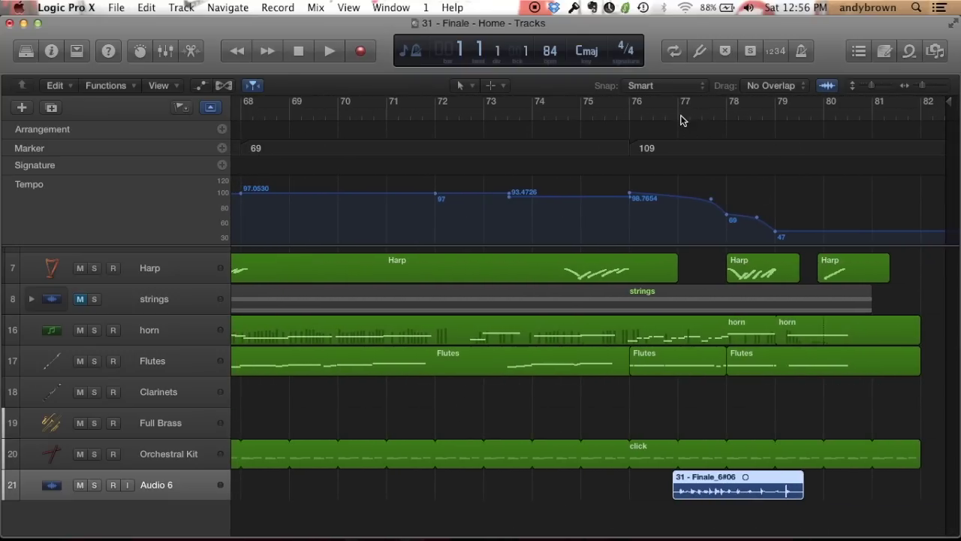
drag(681, 121, 631, 117)
key(space)
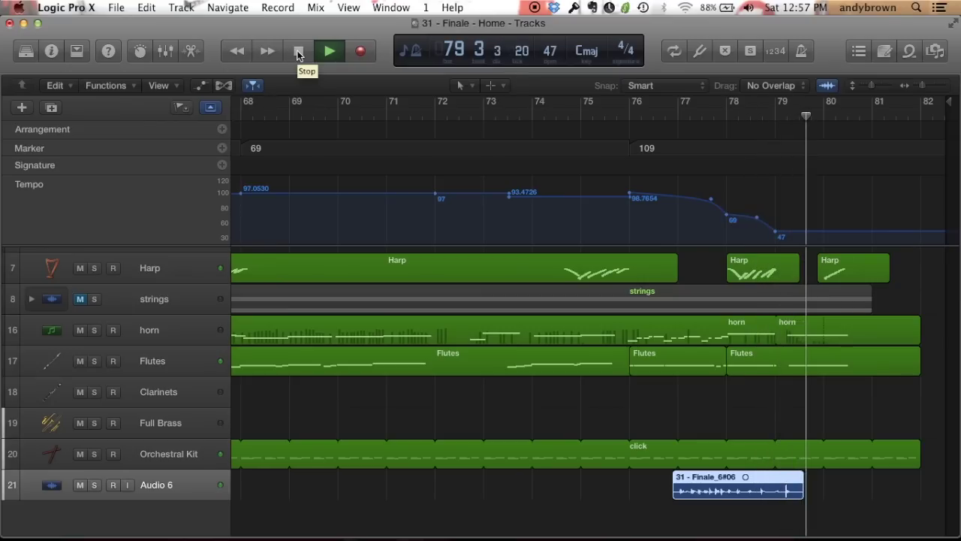
click(298, 52)
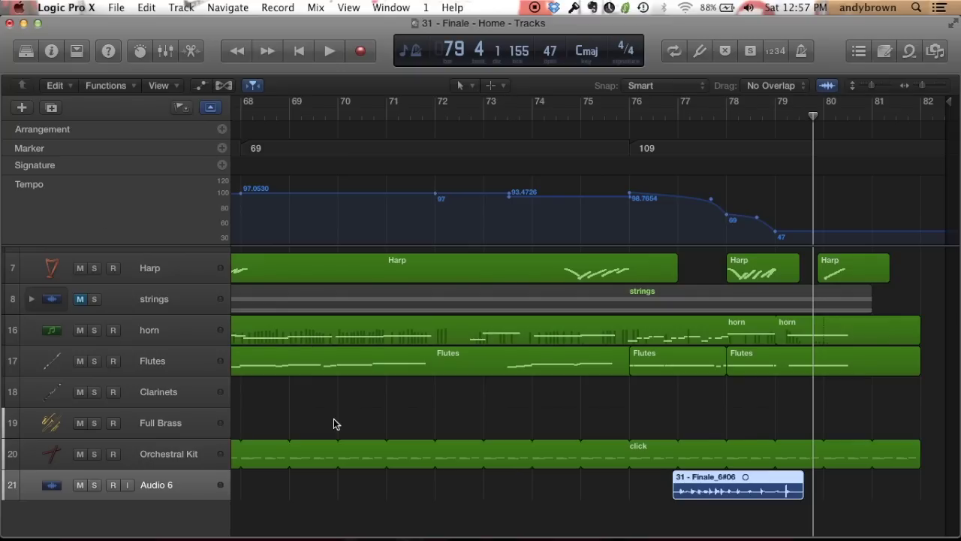
Mute Orchestral Kit, Audio 6 and rehearsal tracks, then bring up the Bounce dialog
scroll(335, 425, left, 20)
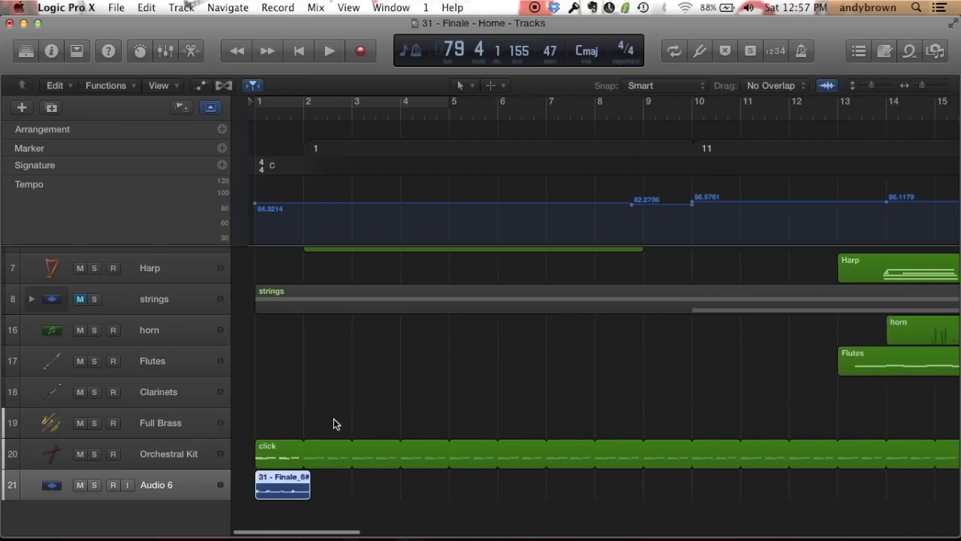
scroll(335, 425, up, 5)
scroll(335, 424, down, 2)
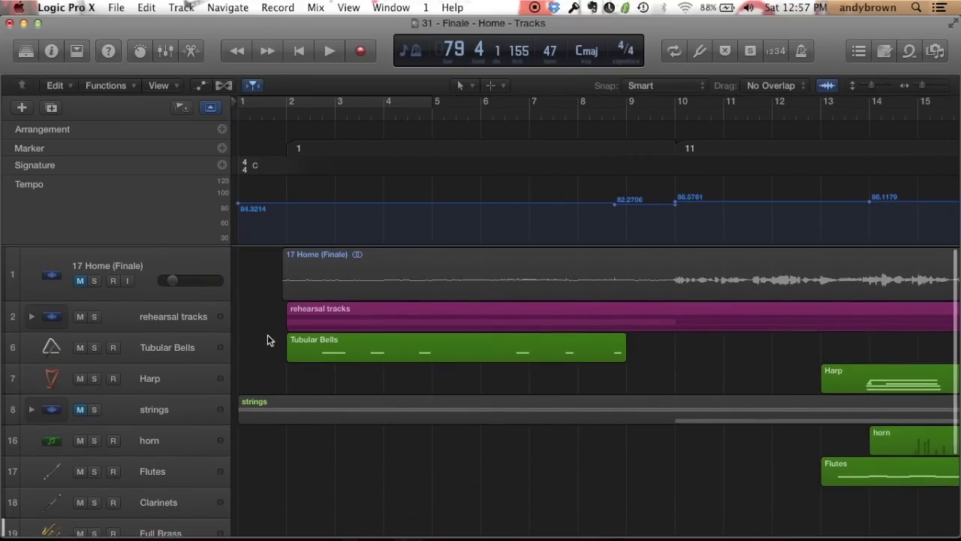
scroll(267, 340, down, 4)
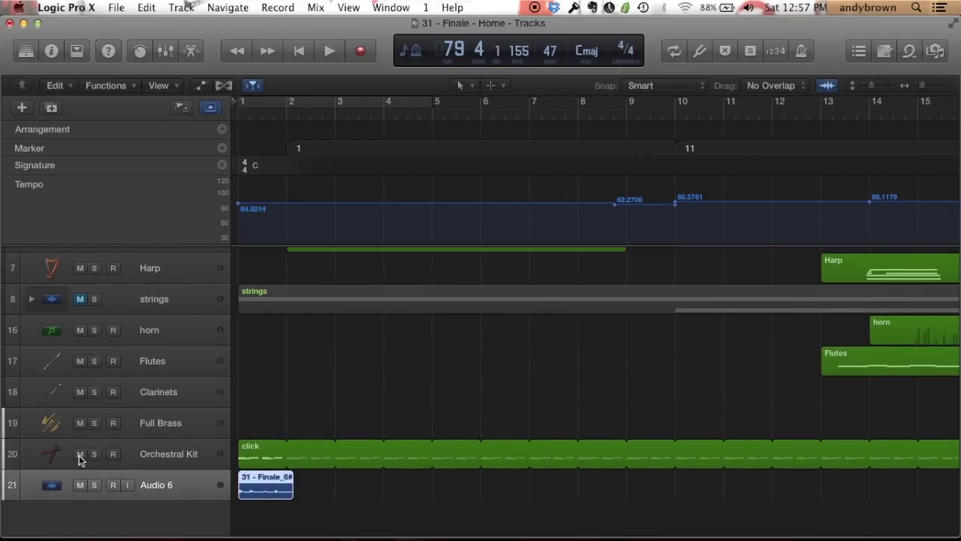
click(80, 455)
click(80, 485)
scroll(177, 414, up, 4)
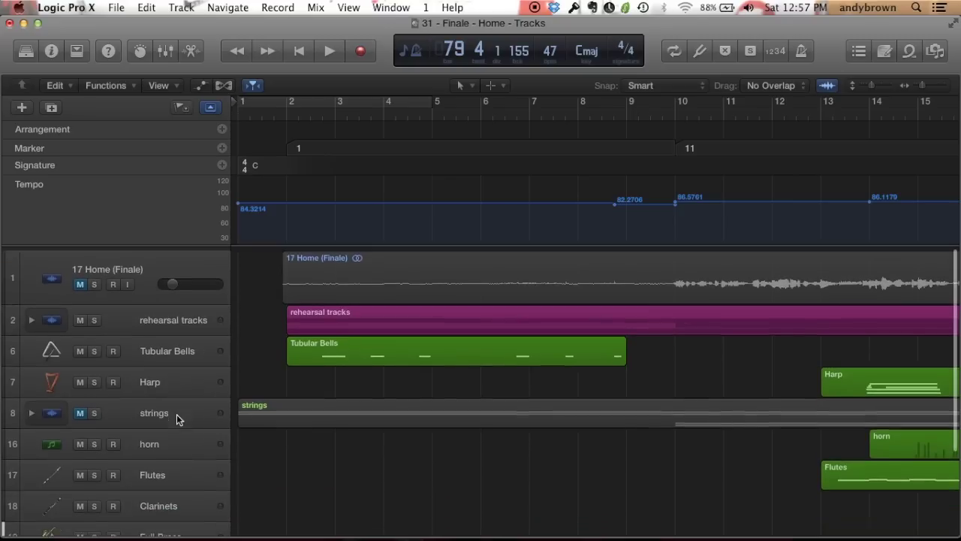
click(80, 317)
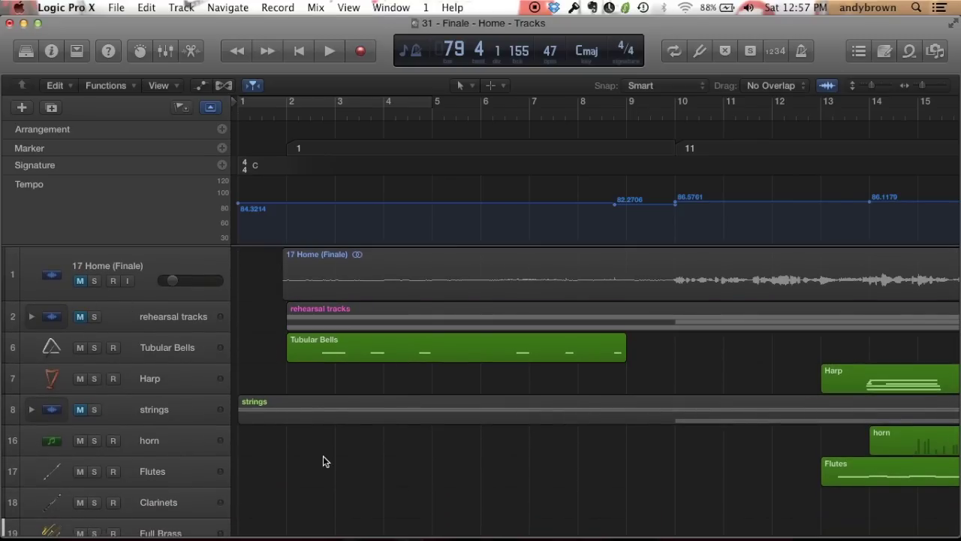
scroll(333, 451, down, 5)
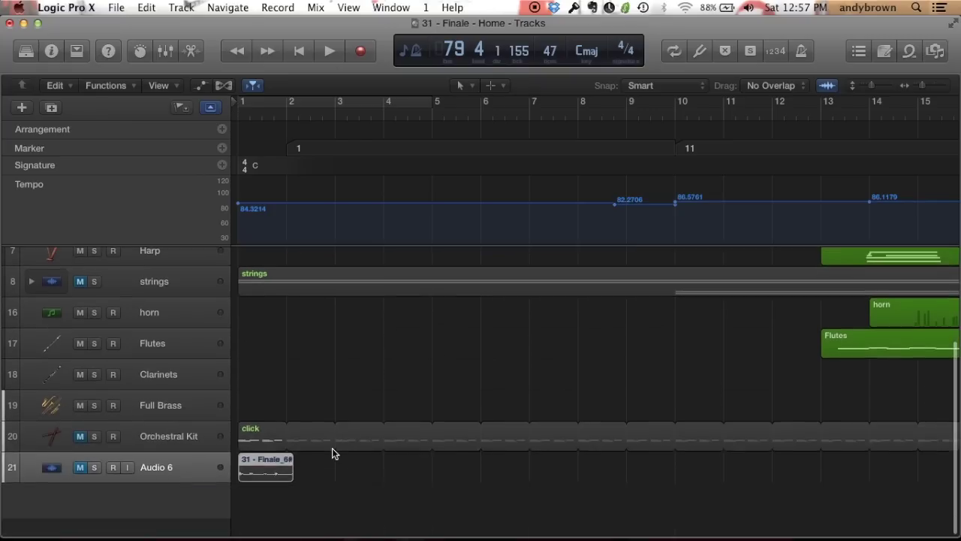
key(super+b)
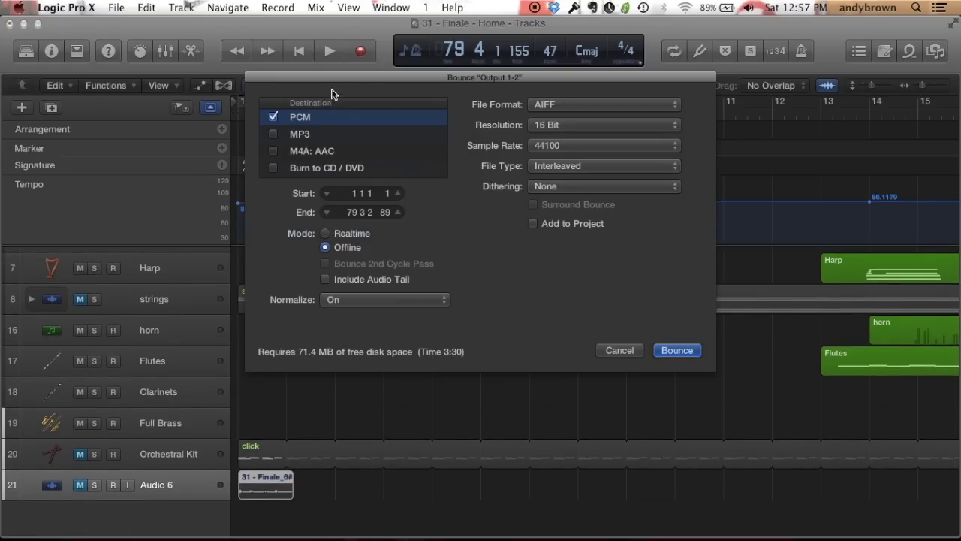
drag(343, 78, 307, 127)
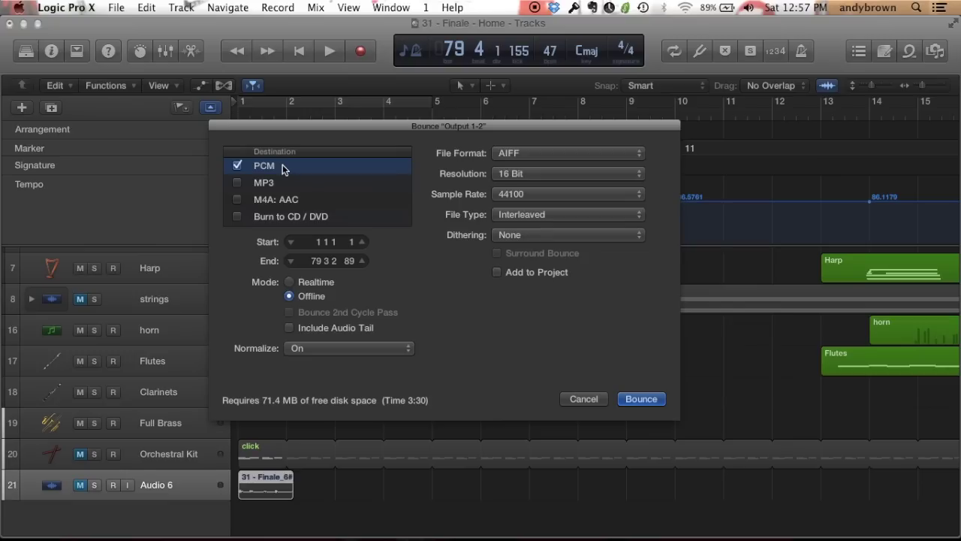
click(500, 150)
click(431, 153)
Pick the '31 - Finale.aif' name in the bounced folder, then cancel the bounce
click(654, 392)
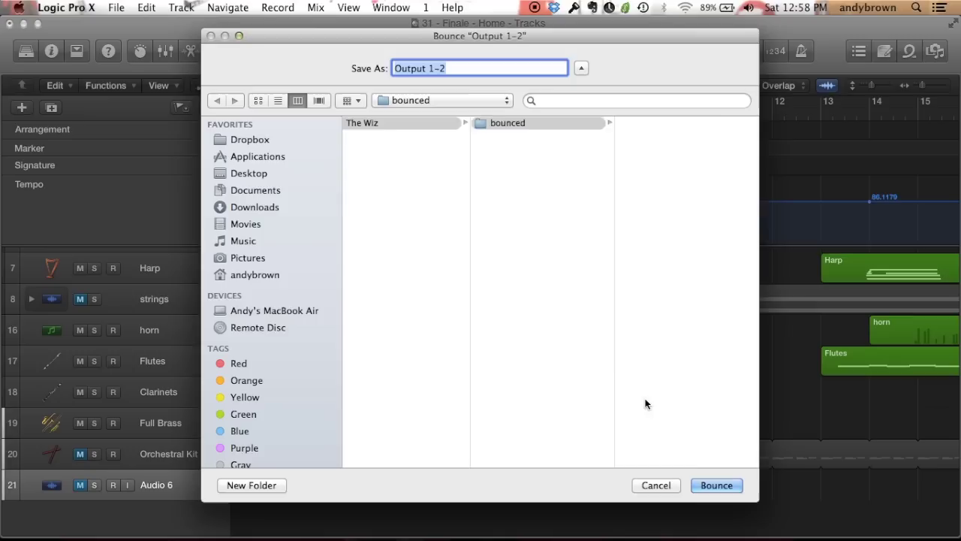
click(504, 458)
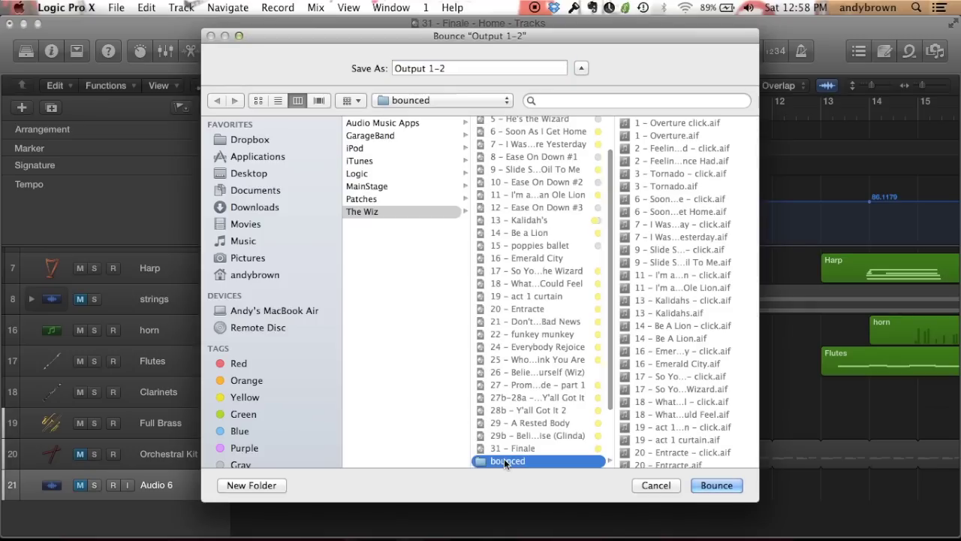
scroll(661, 309, down, 10)
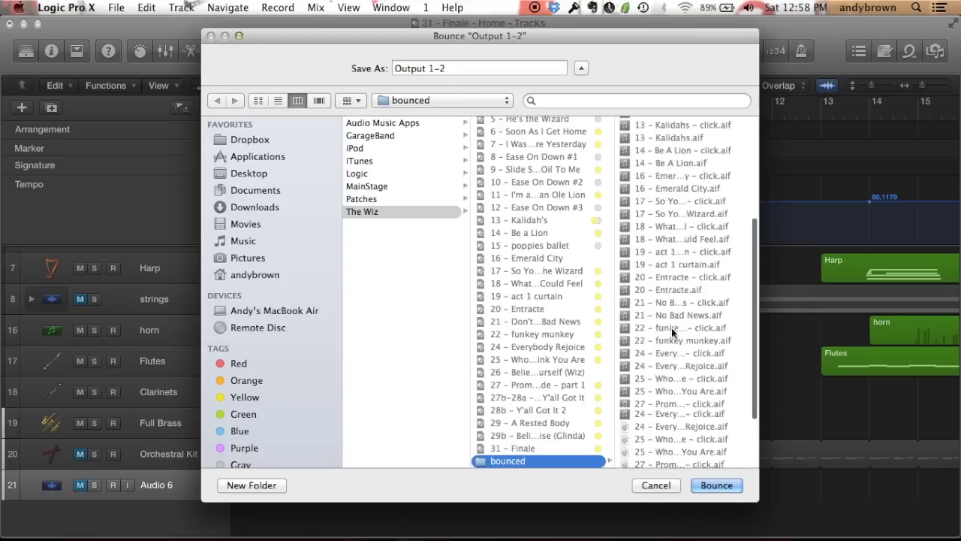
click(665, 459)
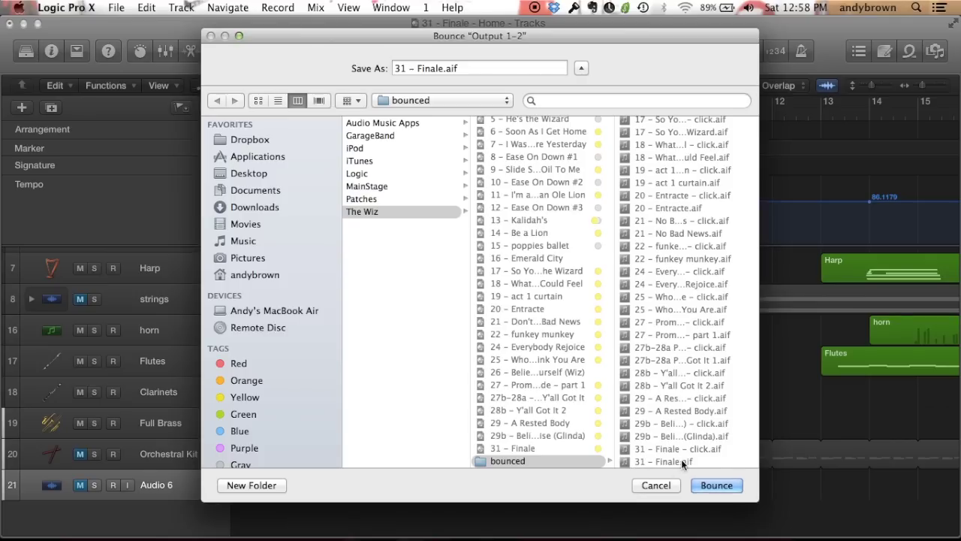
click(640, 487)
Unmute and solo Orchestral Kit and Audio 6, then reopen the bounce settings
click(80, 453)
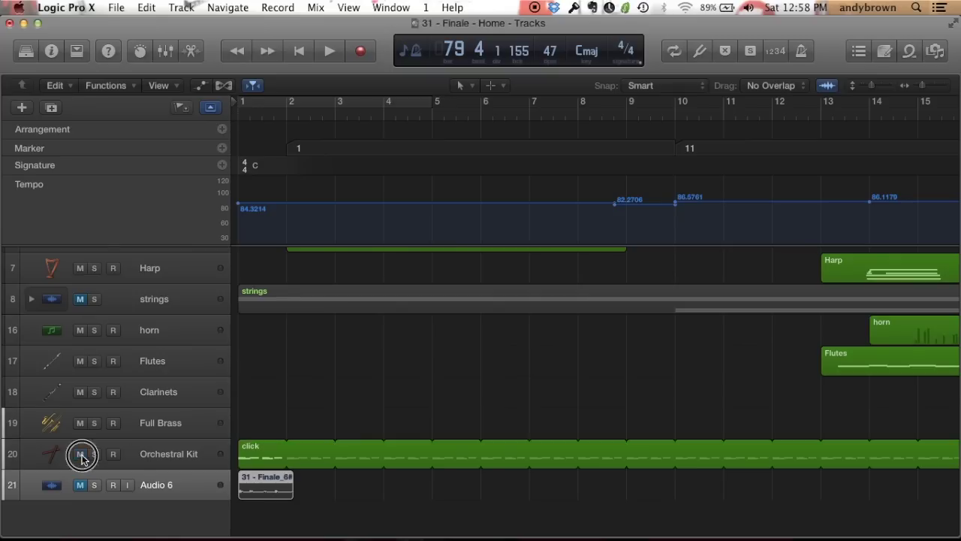
click(80, 484)
click(94, 453)
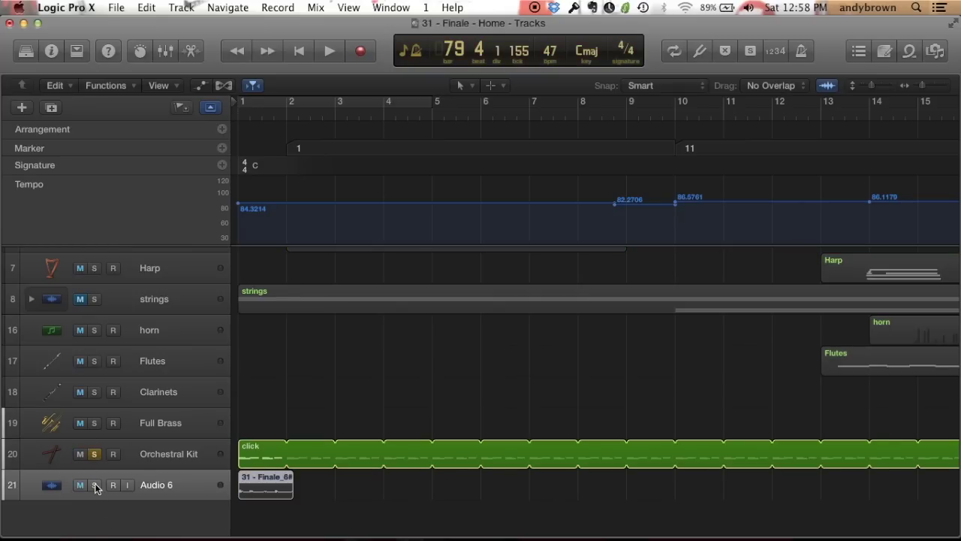
click(94, 484)
key(super+b)
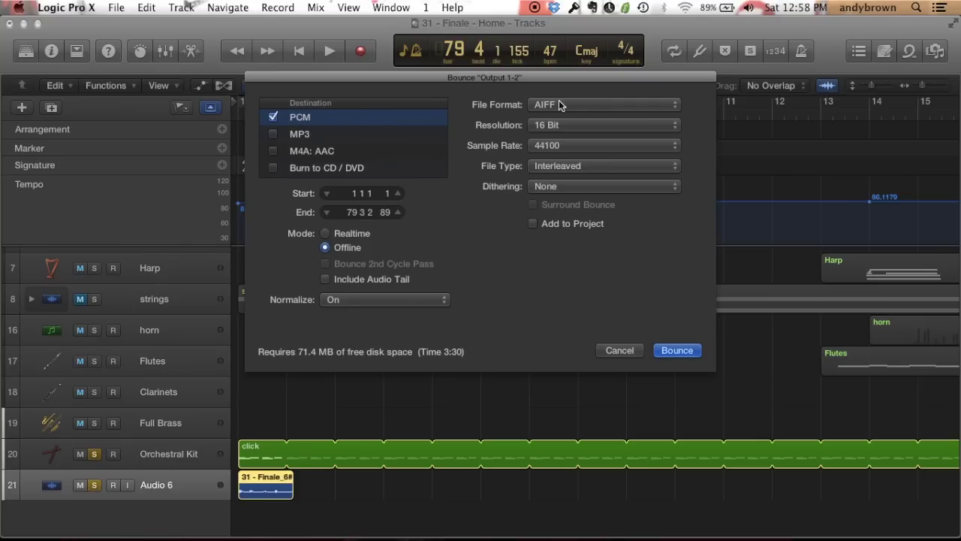
Choose the '31 - Finale - click.aif' name in the bounced folder, then cancel the bounce
click(675, 351)
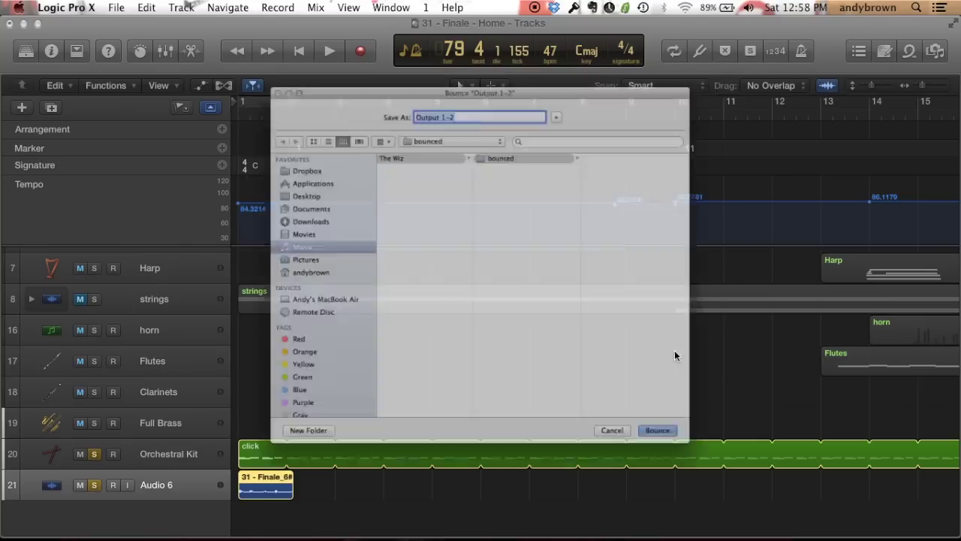
scroll(684, 450, down, 10)
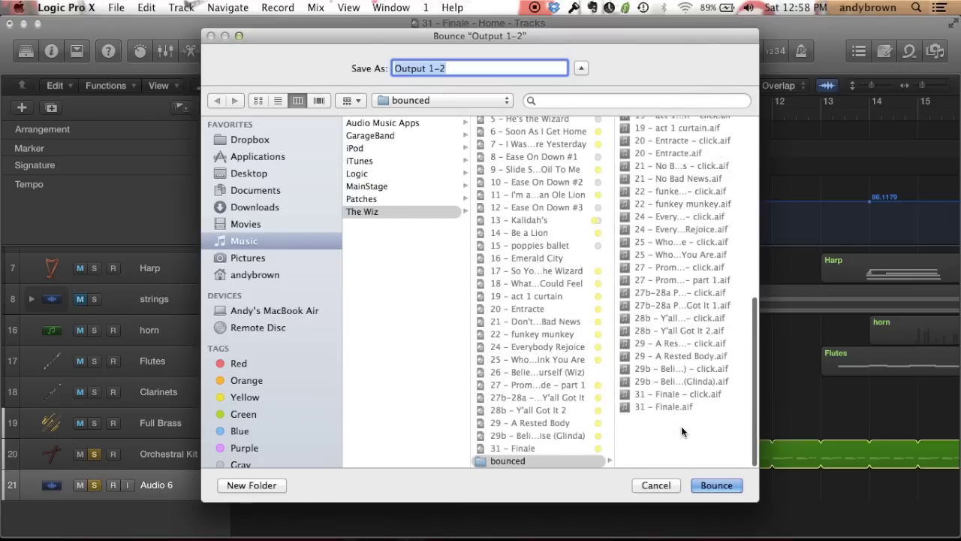
click(658, 447)
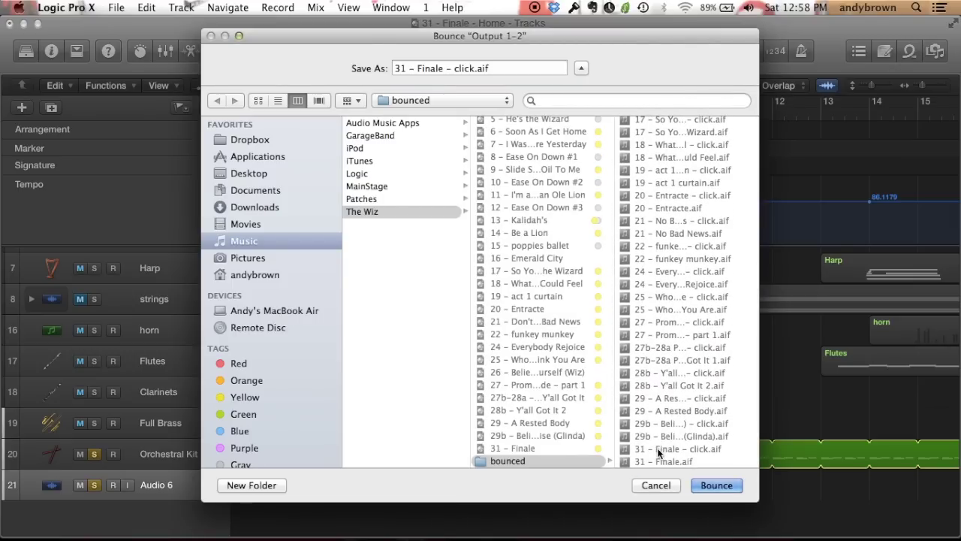
click(655, 486)
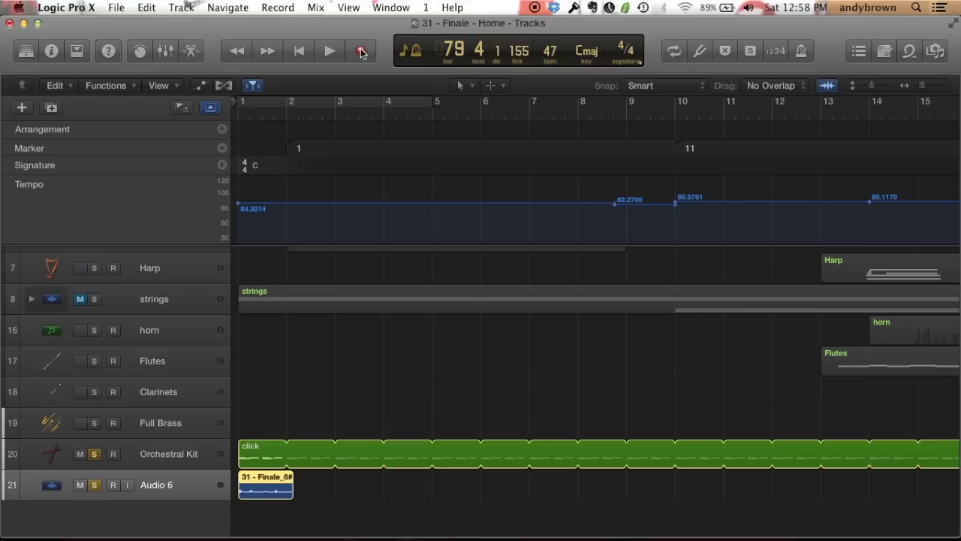
click(358, 28)
In Finder's bounced folder, preview the 31 – Finale – click.aif bounce with Quick Look
key(super+Tab)
key(super+Tab)
key(super+Tab)
key(super+Tab)
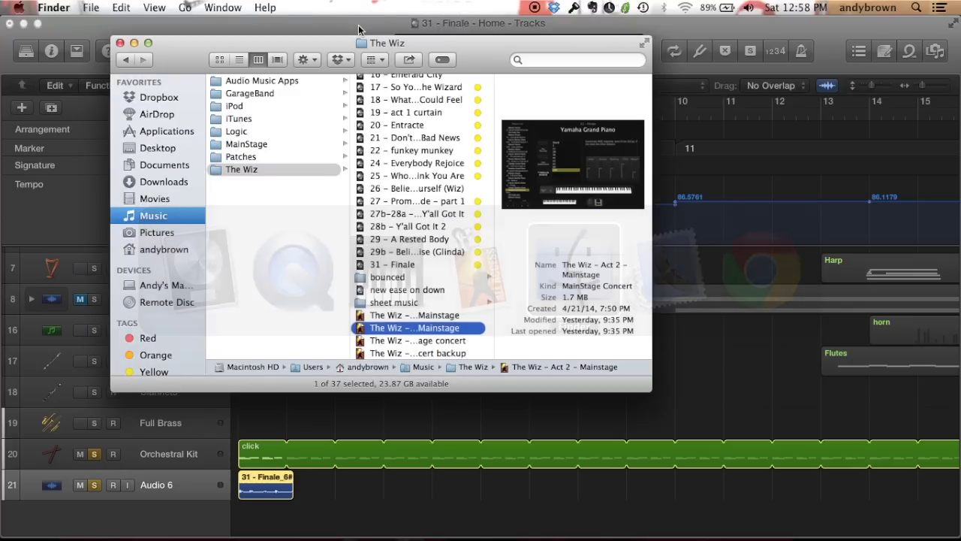
click(389, 276)
scroll(517, 299, down, 10)
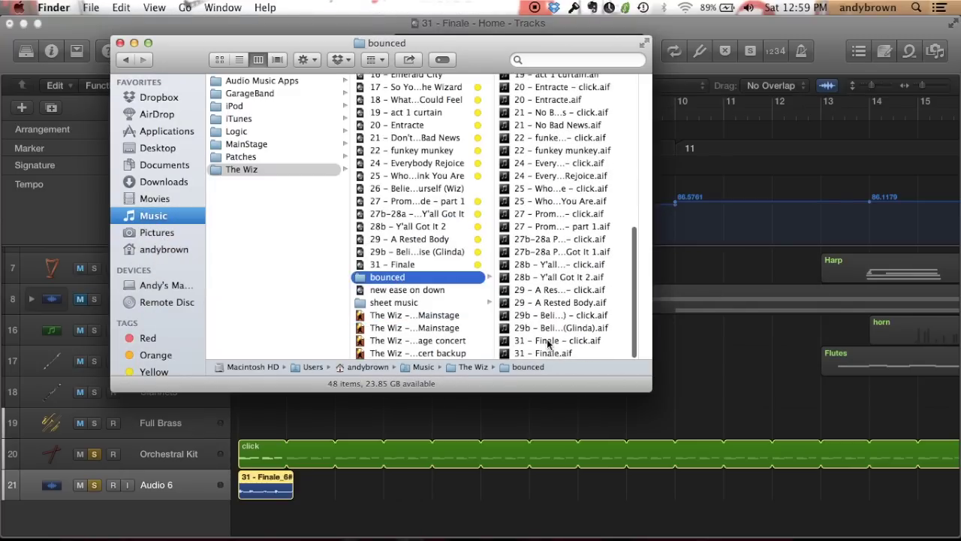
click(548, 342)
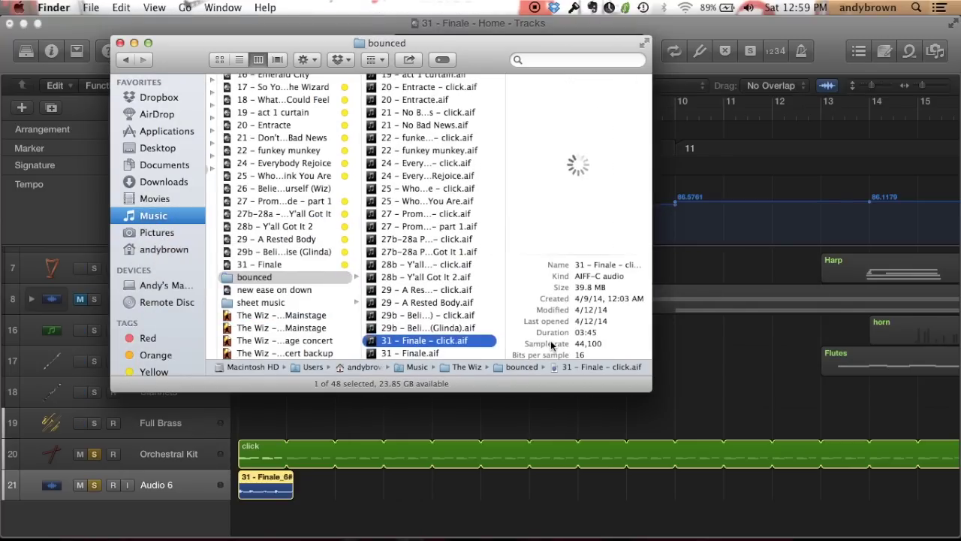
key(space)
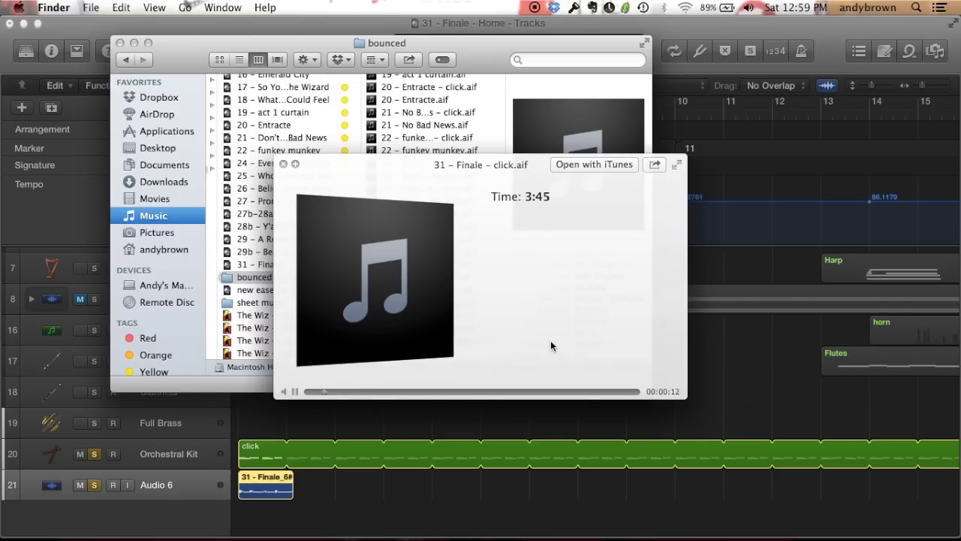
key(space)
Preview the 31 – Finale.aif bounce with Quick Look
click(423, 355)
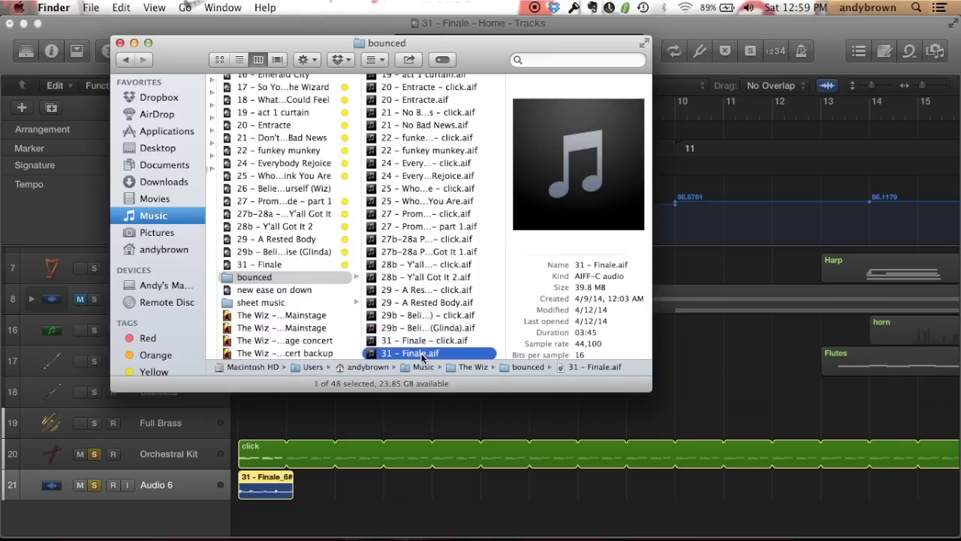
key(space)
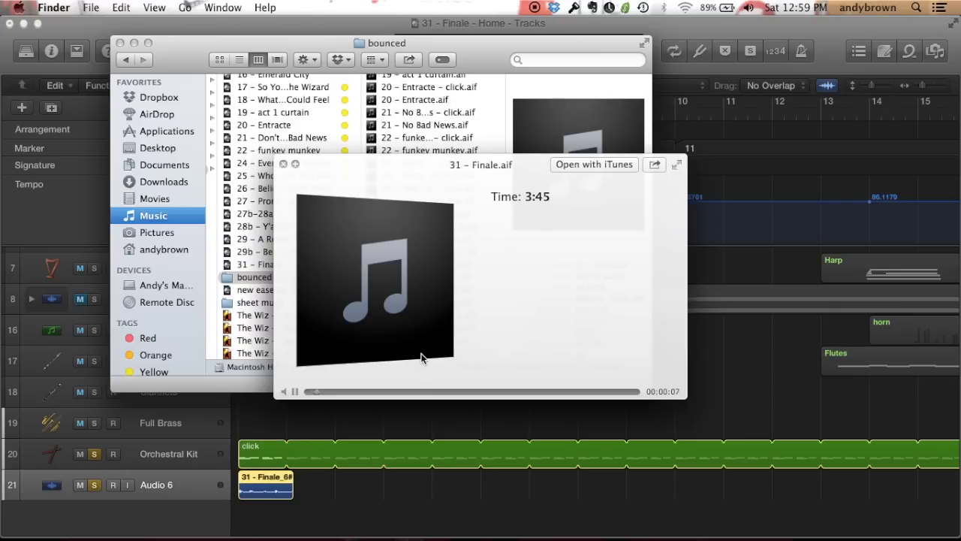
key(space)
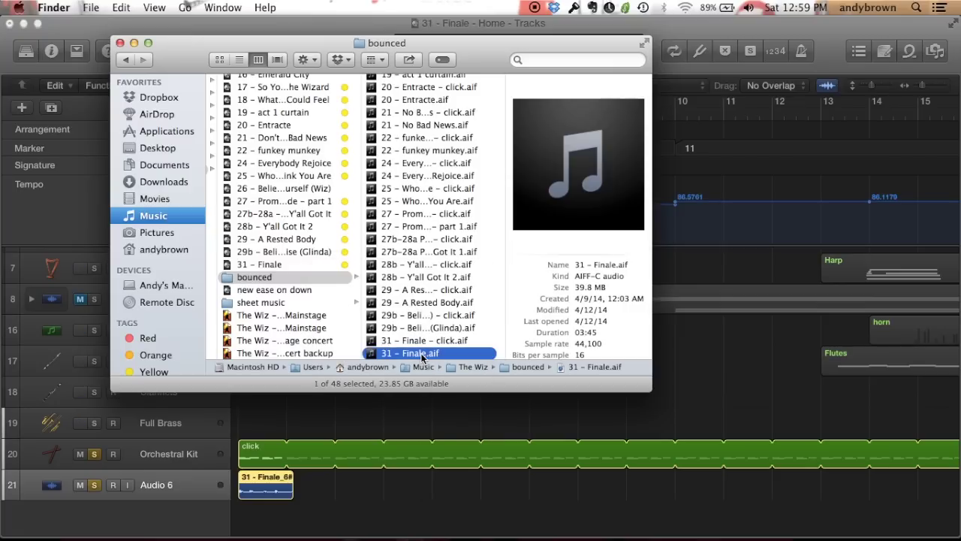
key(super+Tab)
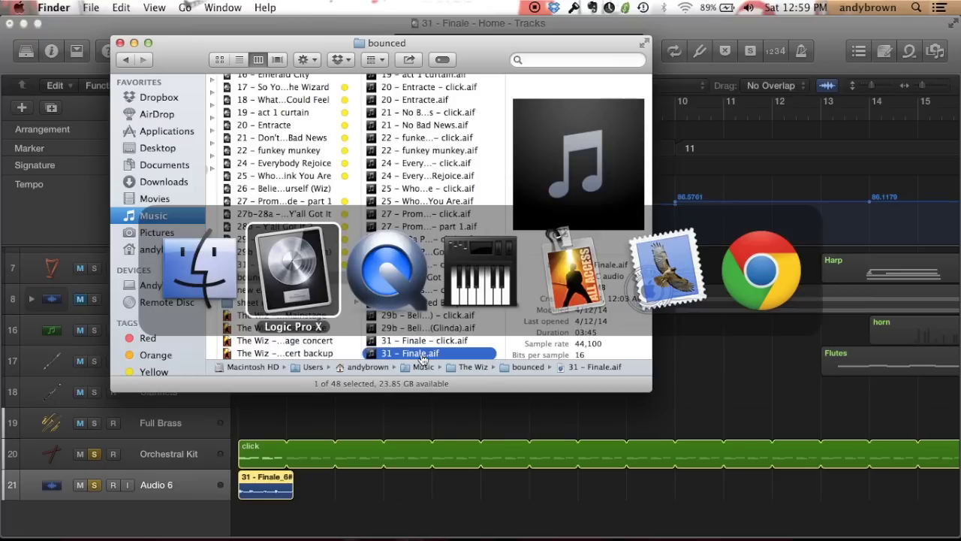
key(super+Tab)
key(super+Tab)
key(super+Tab)
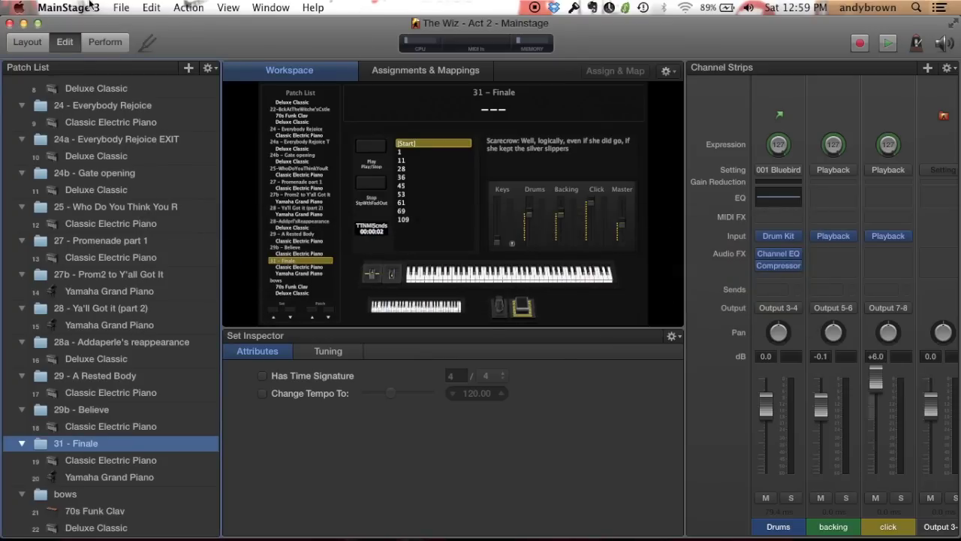
Inspect the Patch List screen control in Layout mode, then enter Perform mode
click(24, 43)
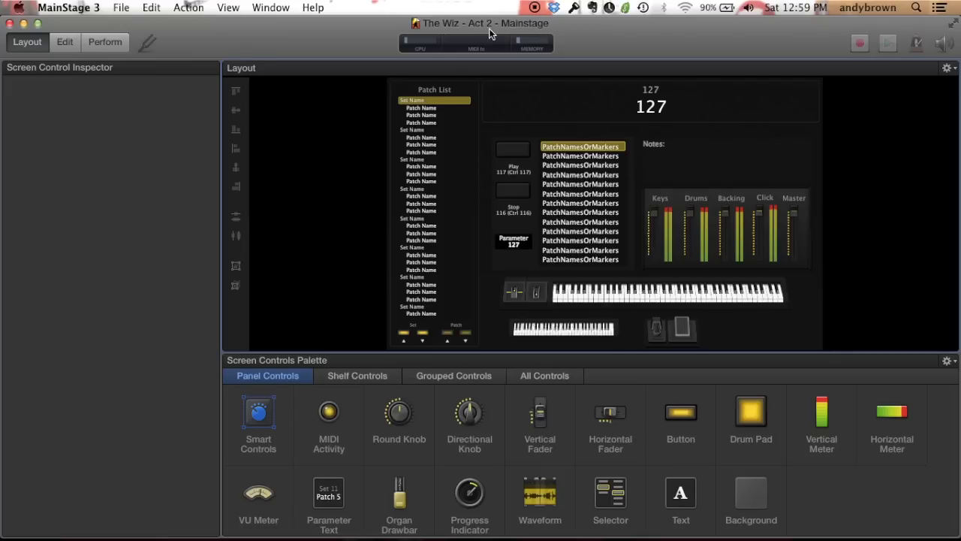
click(440, 177)
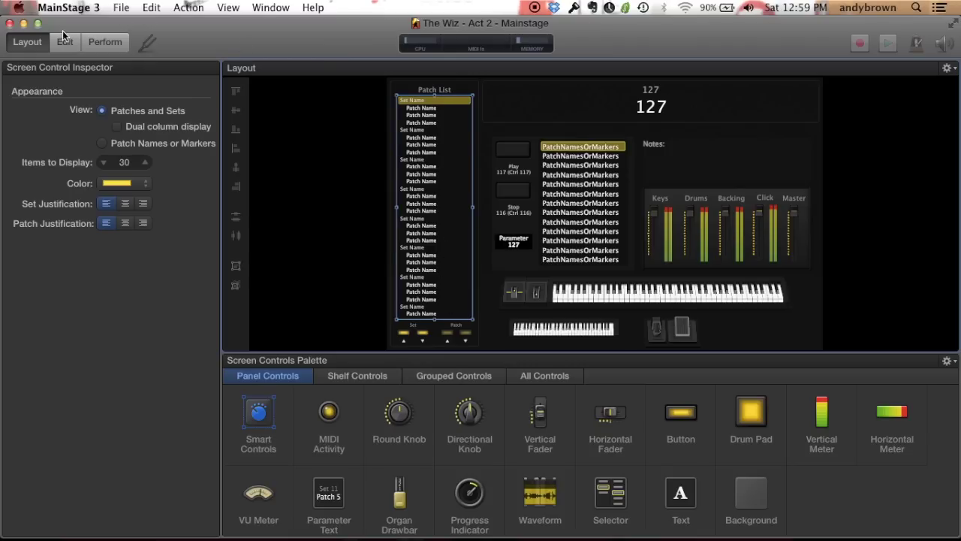
click(105, 41)
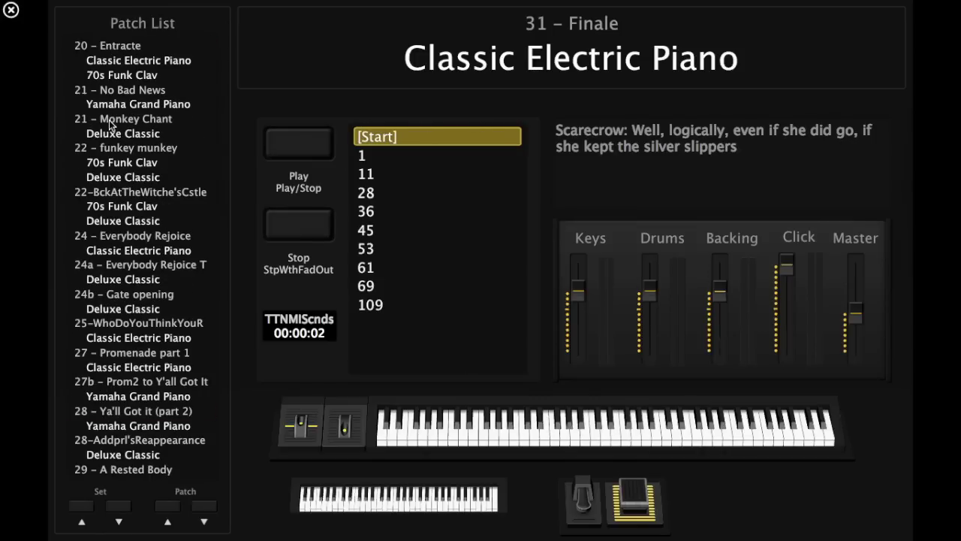
Step through the Patch List from 20 - Entracte down to 31 - Finale, Classic Electric Piano
click(105, 46)
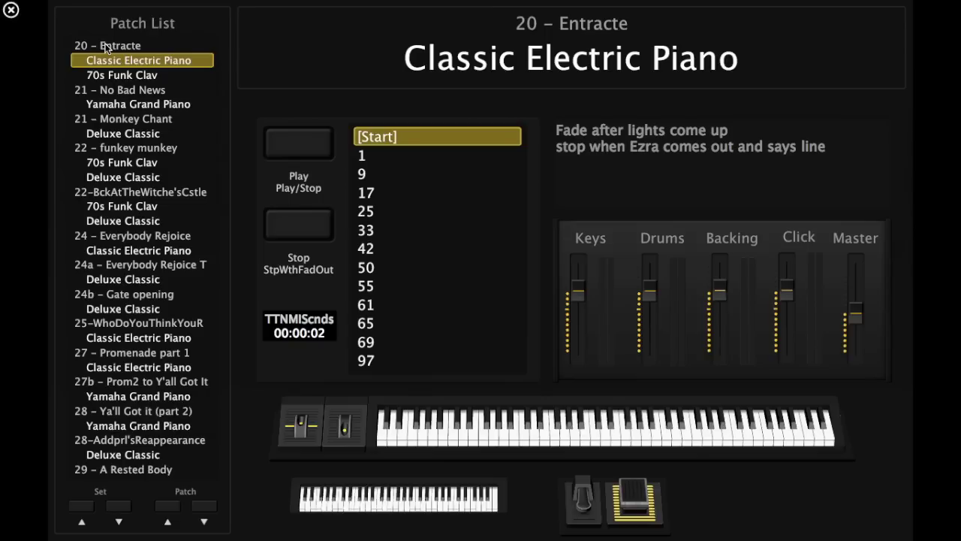
key(Down)
key(Down)
key(Down)
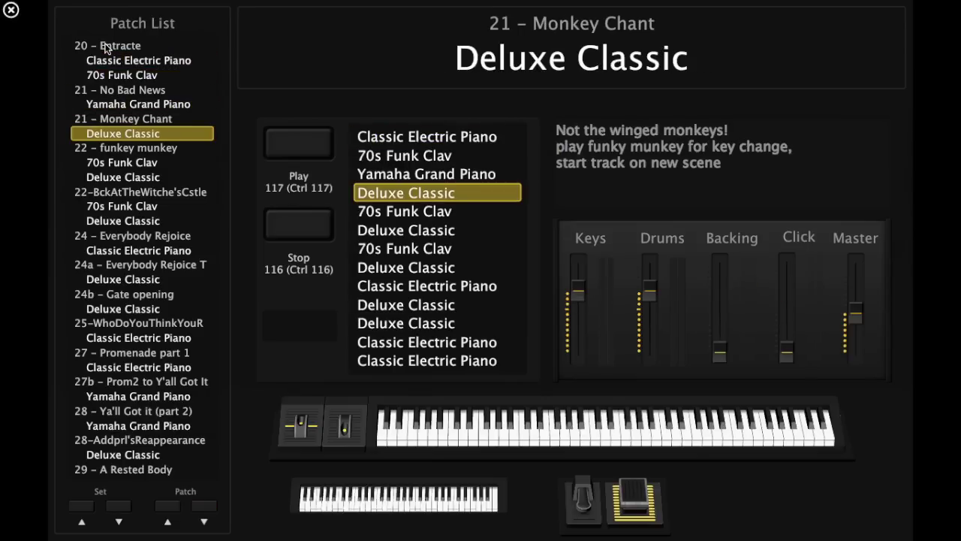
key(Down)
key(Down)
key(Down)
key(Down)
key(Down)
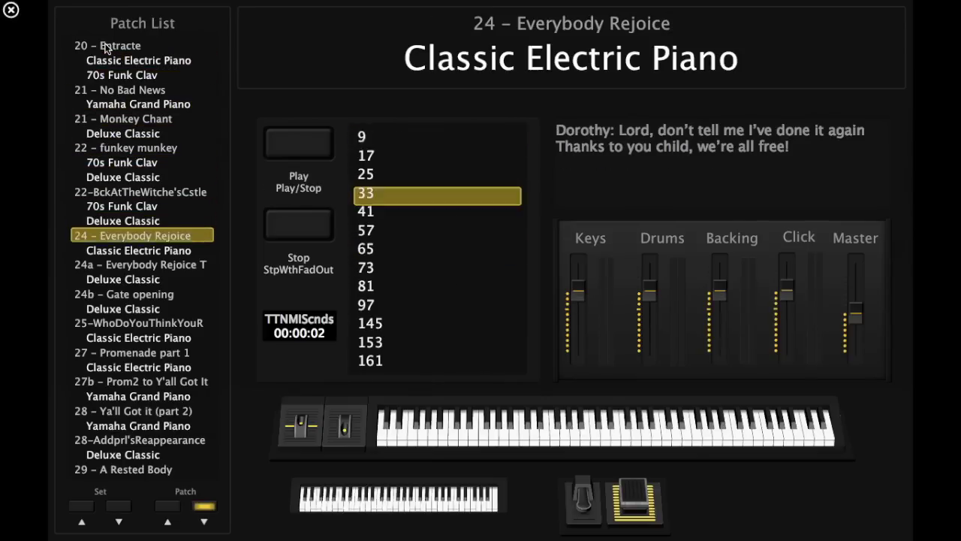
key(Down)
key(Down)
key(Down)
key(Up)
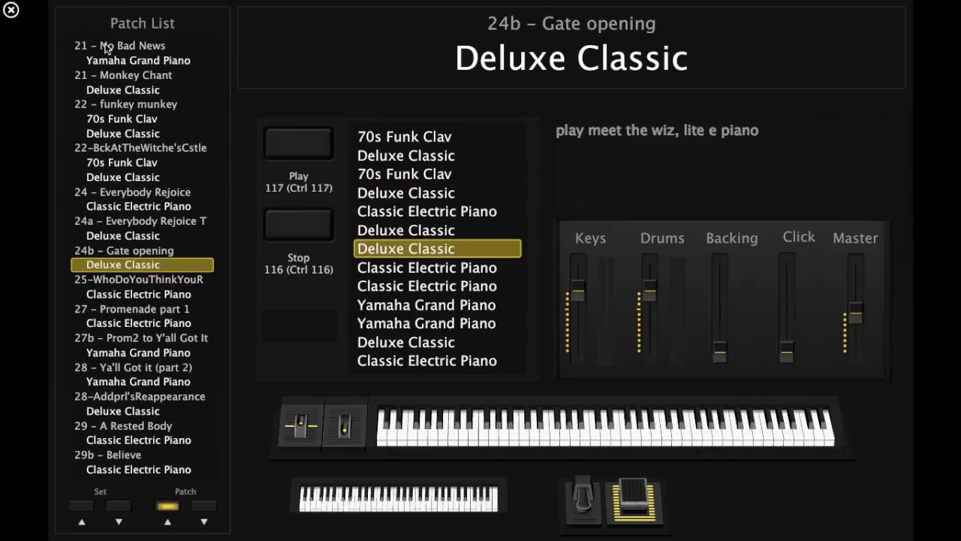
key(Up)
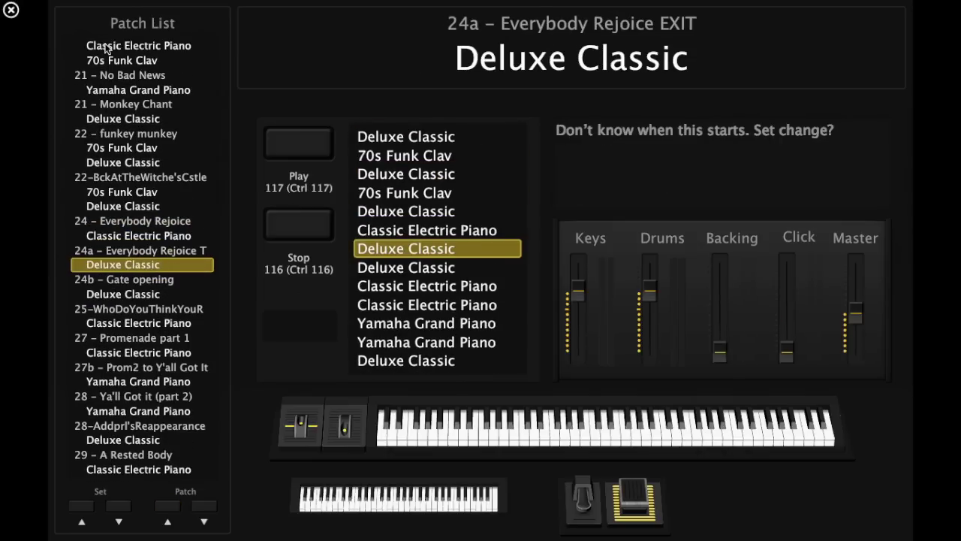
key(Down)
key(Down)
key(Down)
key(Down)
key(Down)
key(Down)
key(Down)
key(Down)
key(Down)
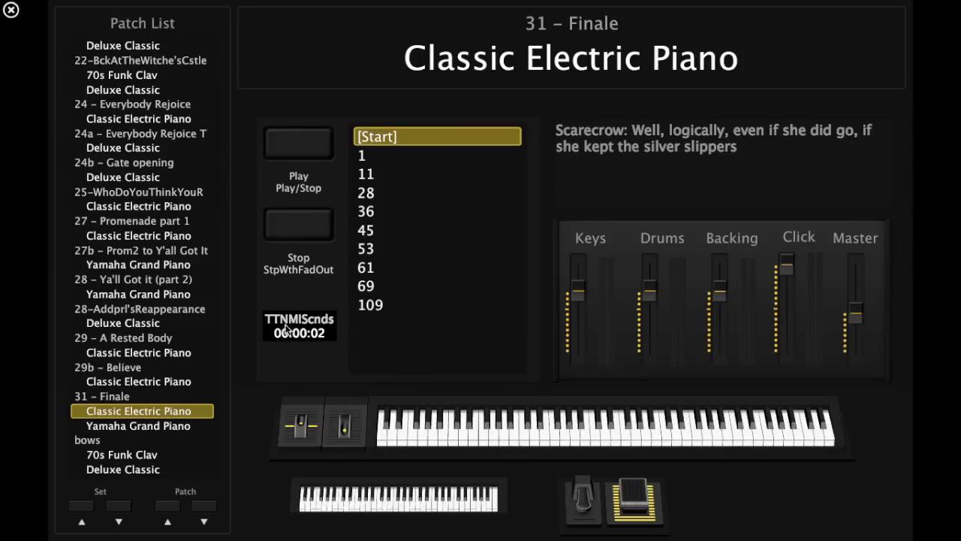
key(super+Tab)
key(super+Tab)
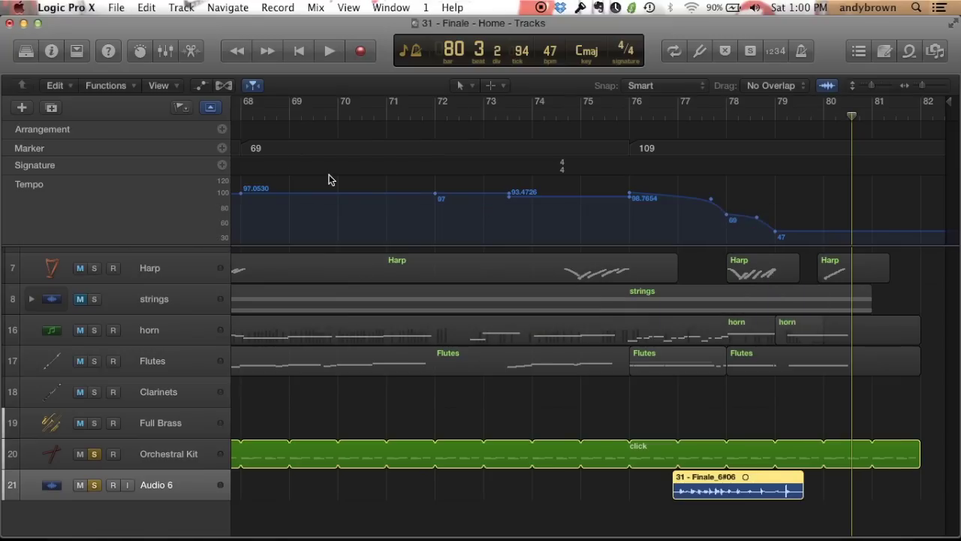
Move the Finale project's playhead in Logic Pro X from bar 74 to bar 76, where marker 109 starts
scroll(242, 146, left, 5)
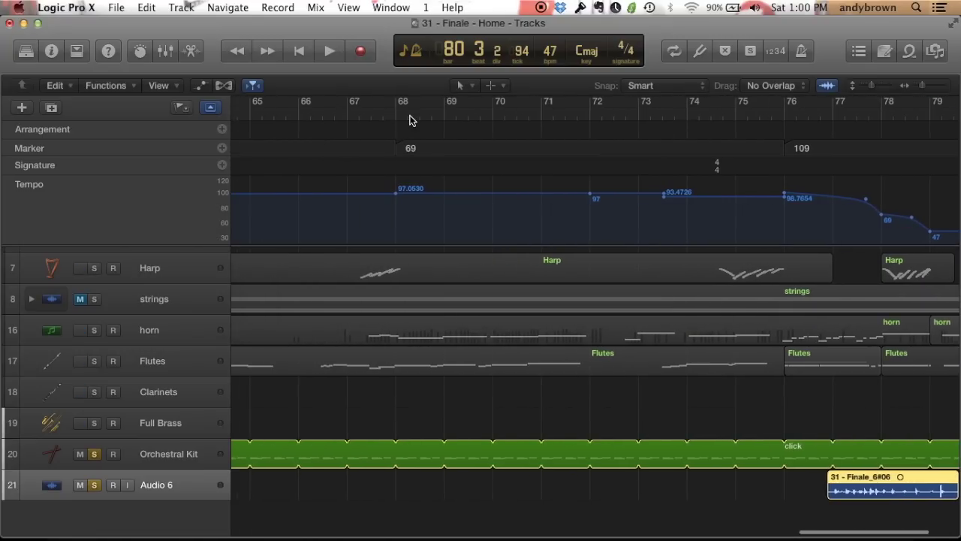
mouse_move(405, 115)
mouse_down()
mouse_move(345, 116)
mouse_move(394, 116)
mouse_up()
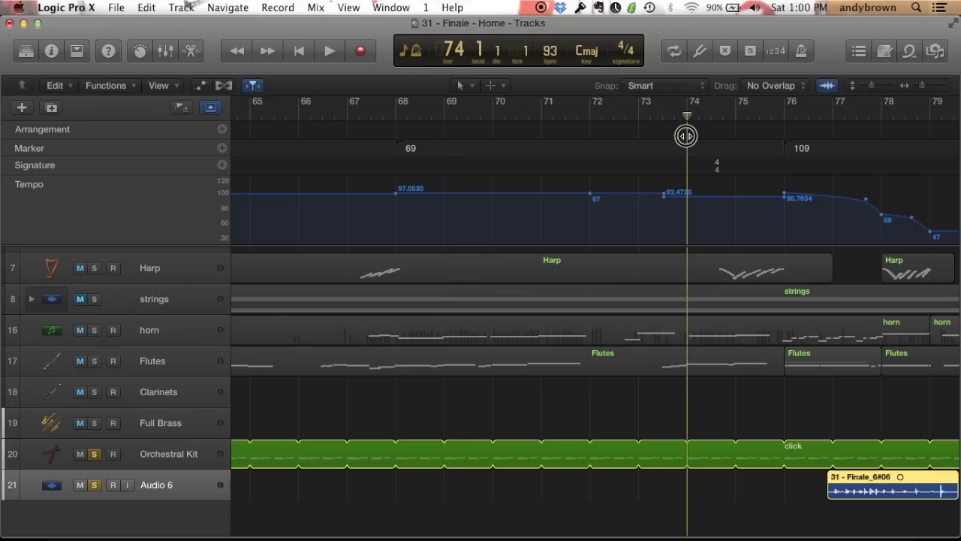
drag(686, 136, 781, 133)
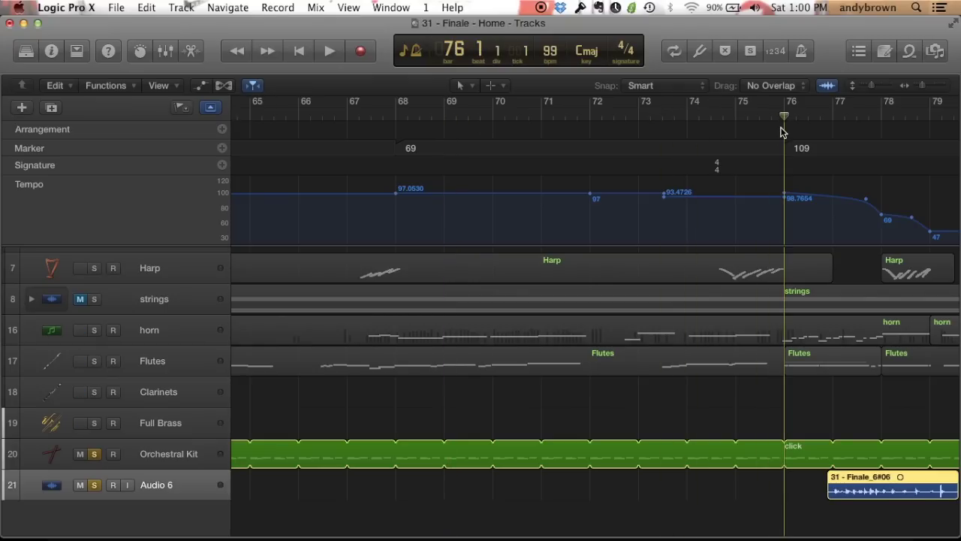
key(super+Tab)
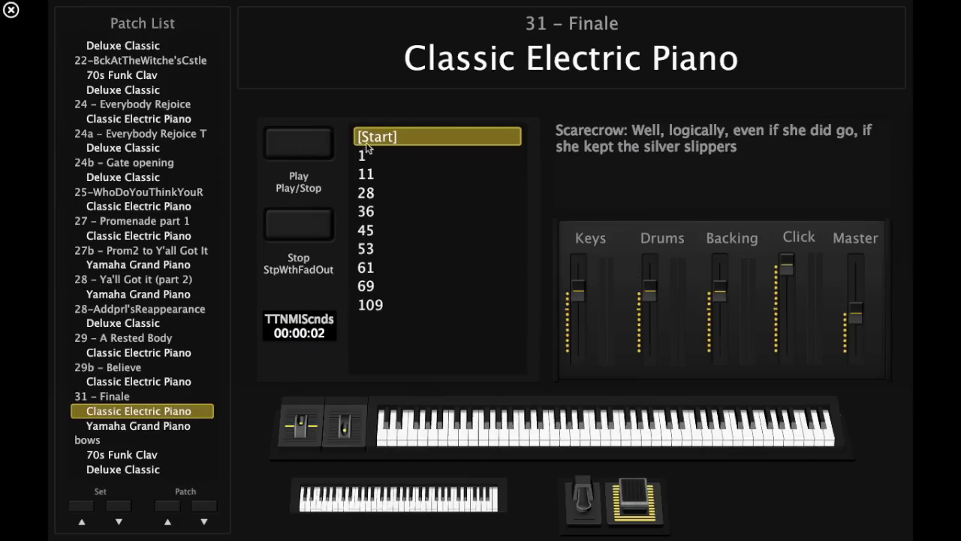
Exit the full-screen '31 - Finale' performance into Layout mode with Cmd-1
click(619, 181)
key(super+1)
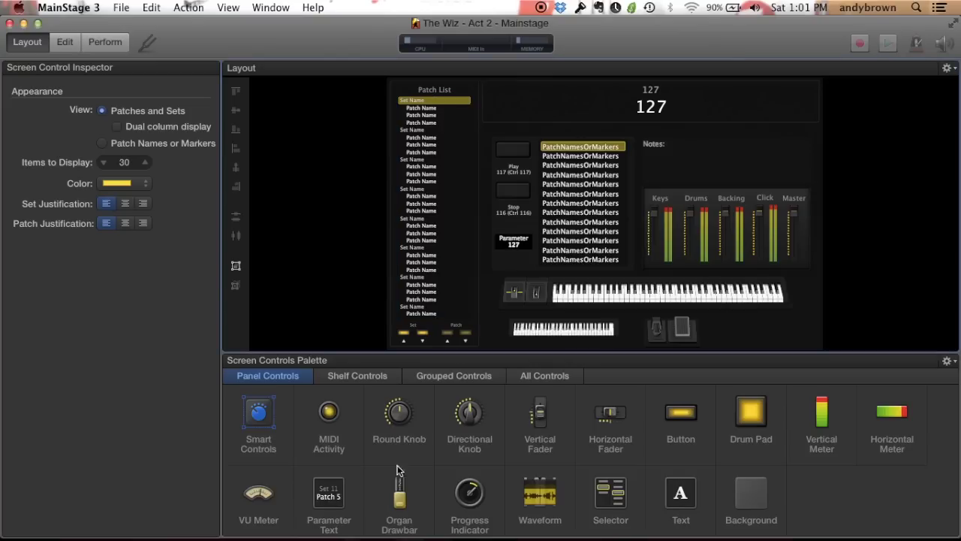
click(558, 328)
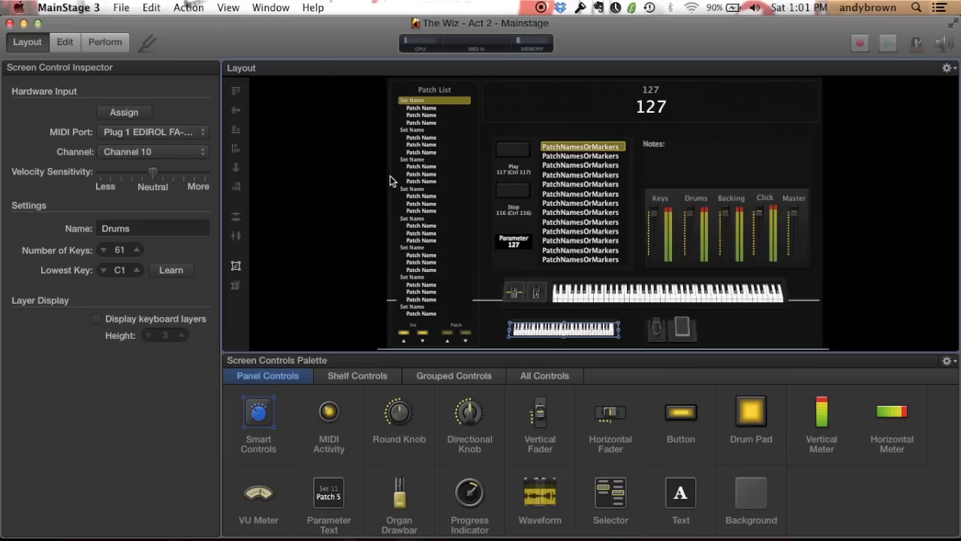
click(343, 217)
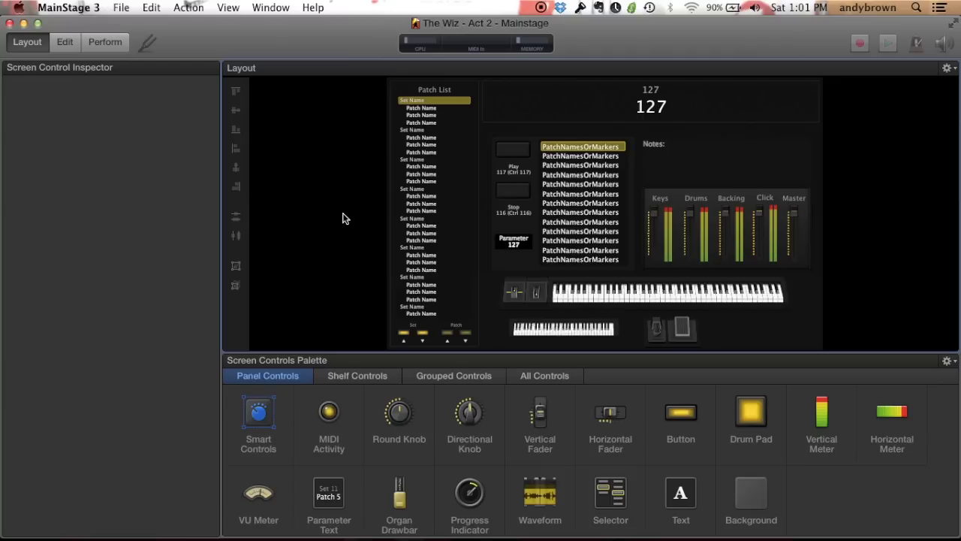
click(421, 213)
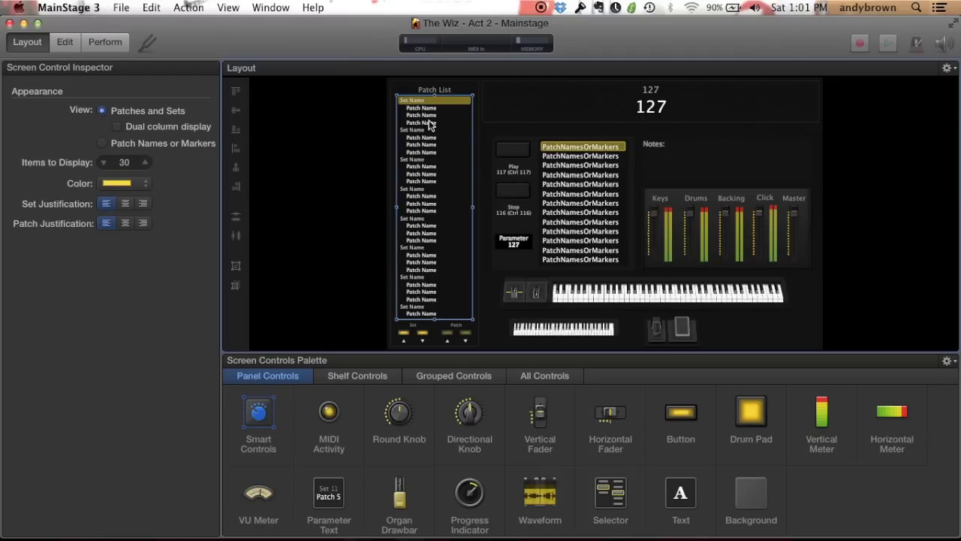
click(448, 333)
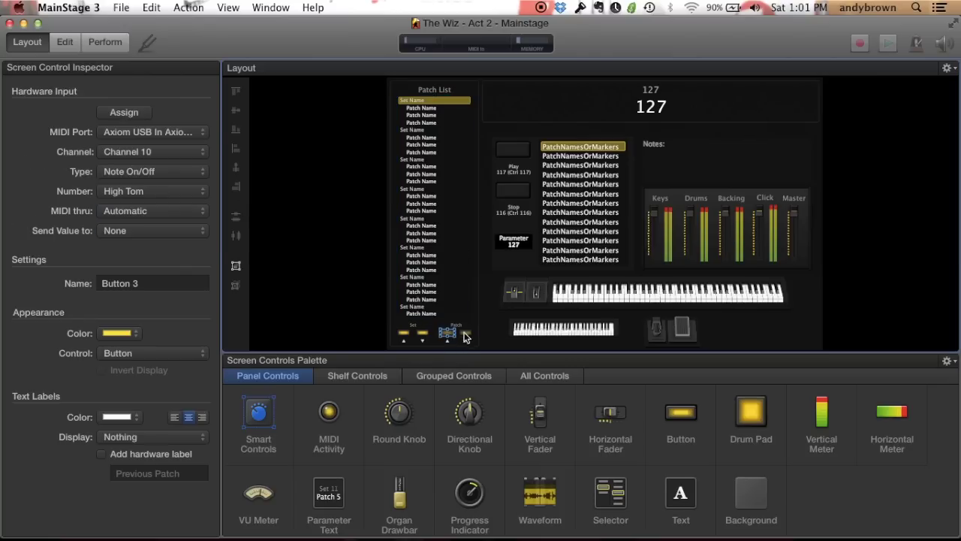
click(466, 333)
click(446, 332)
click(465, 334)
click(448, 334)
click(132, 114)
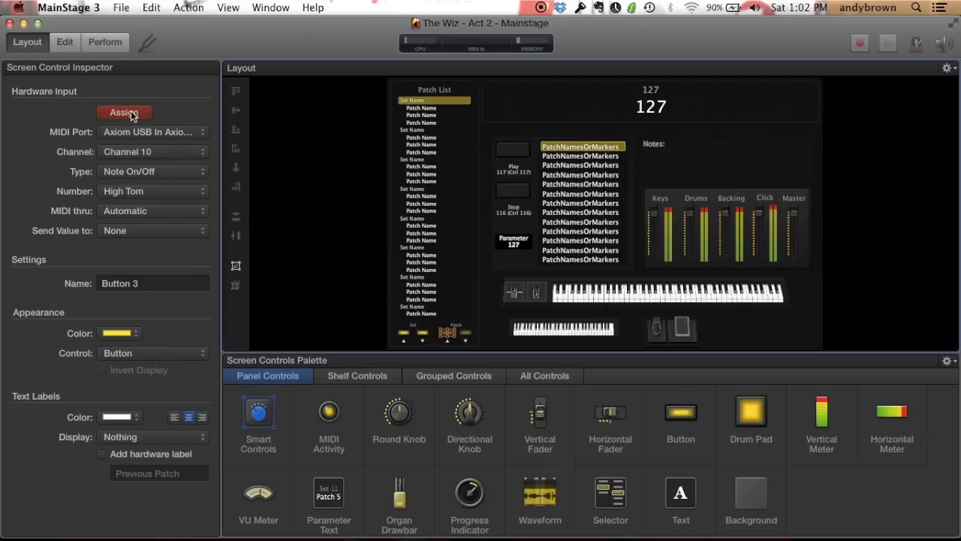
click(132, 114)
click(514, 153)
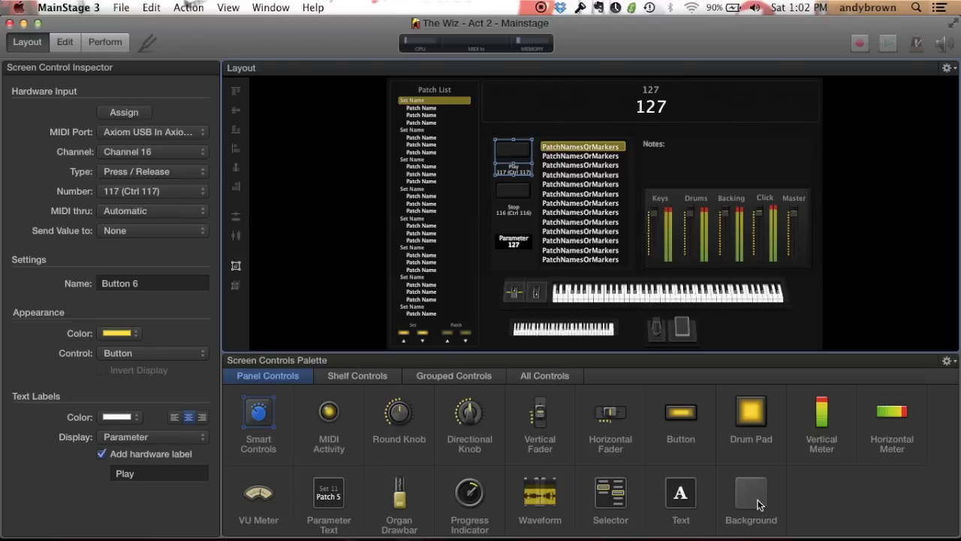
drag(681, 413, 775, 328)
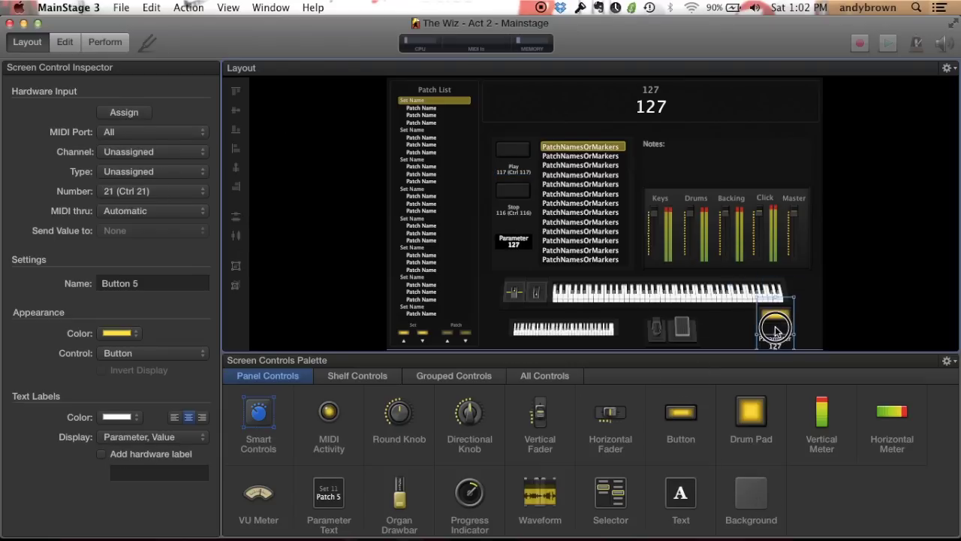
key(Delete)
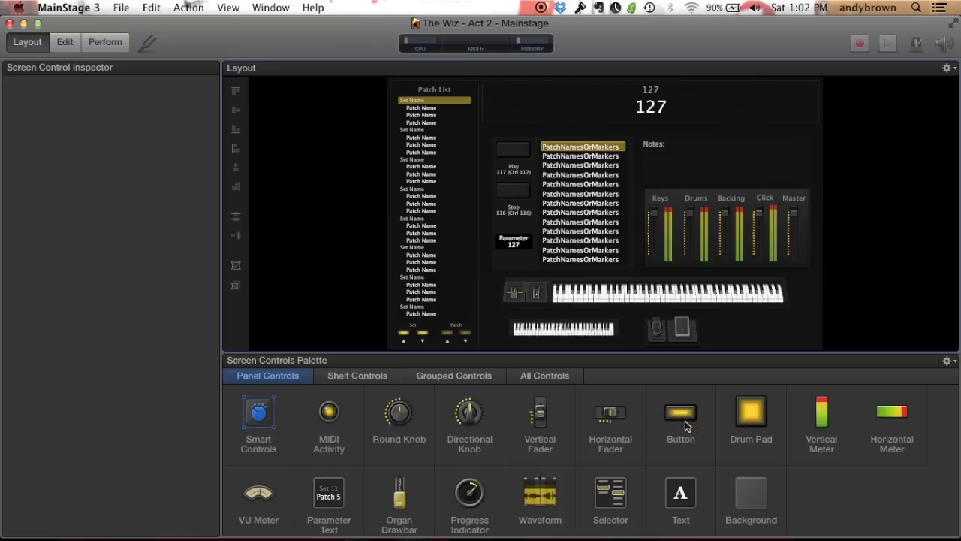
Reselect the Play button and go from Edit mode back into Layout mode
click(519, 155)
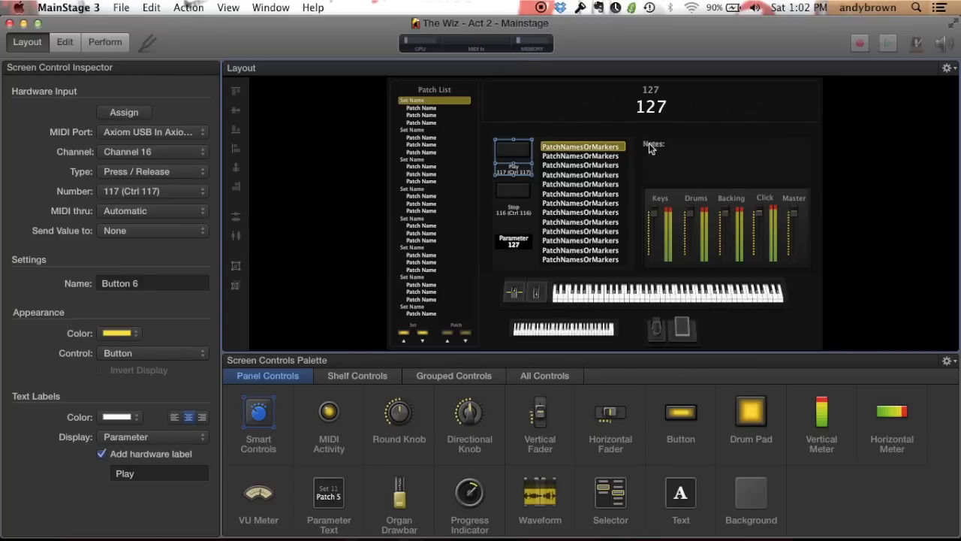
click(64, 42)
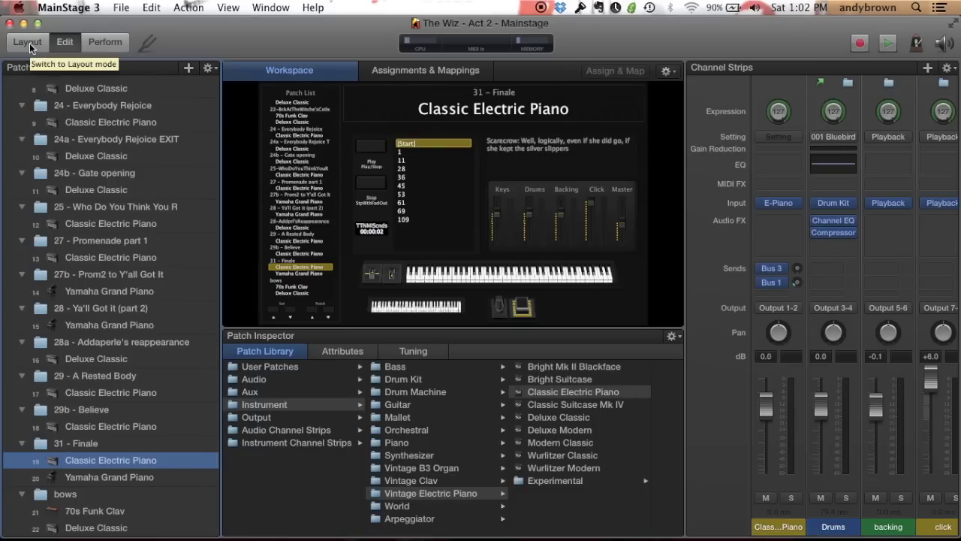
click(28, 42)
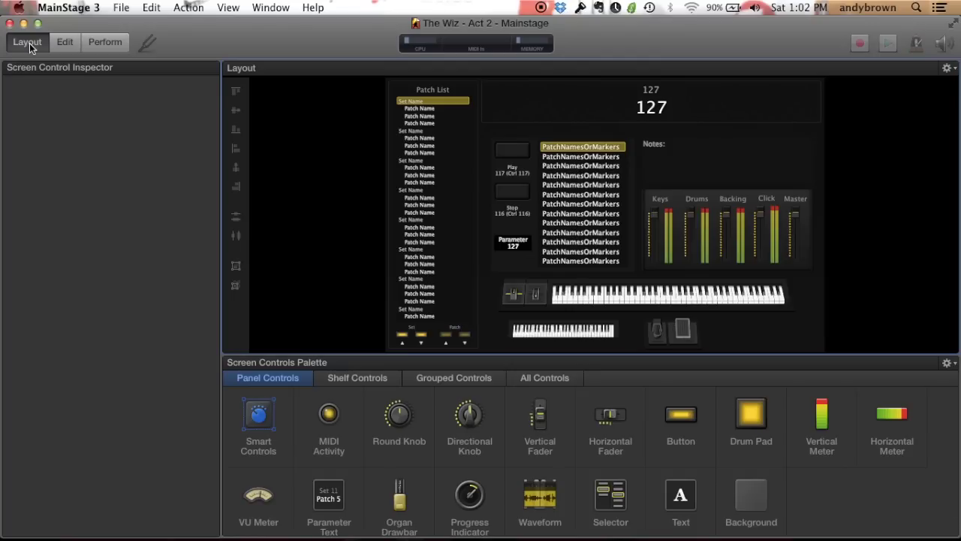
Inspect the keyboard and marker list, then the Keys fader's CC 74 channel 1 mapping
click(577, 336)
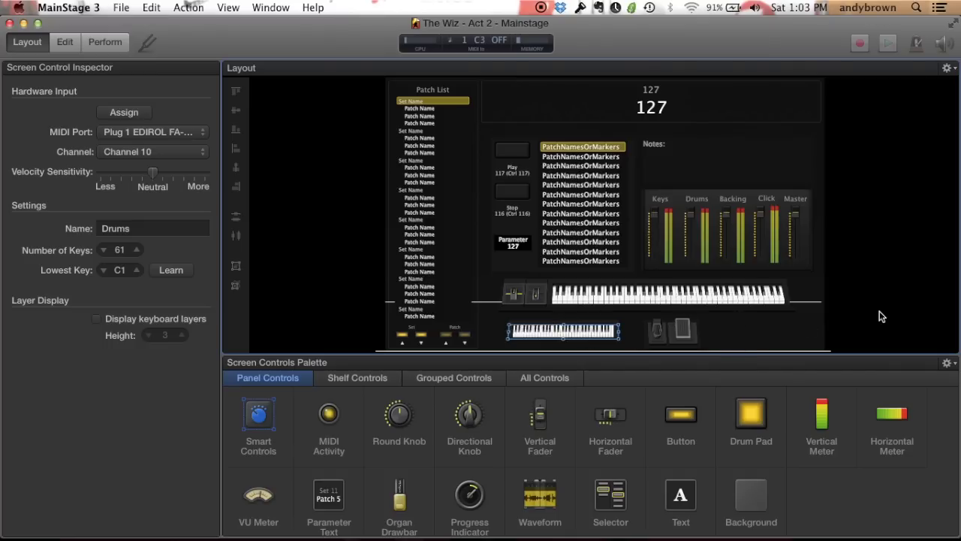
click(854, 308)
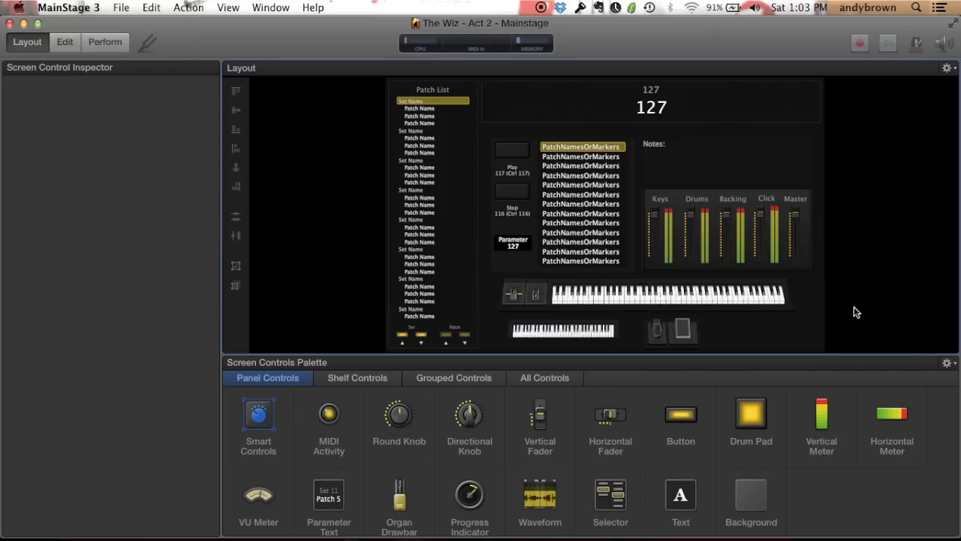
click(585, 215)
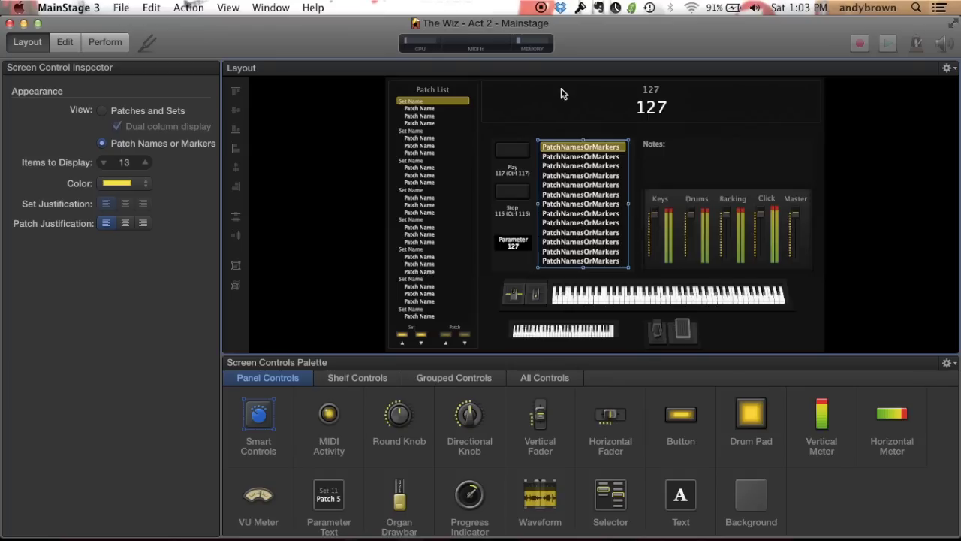
click(658, 233)
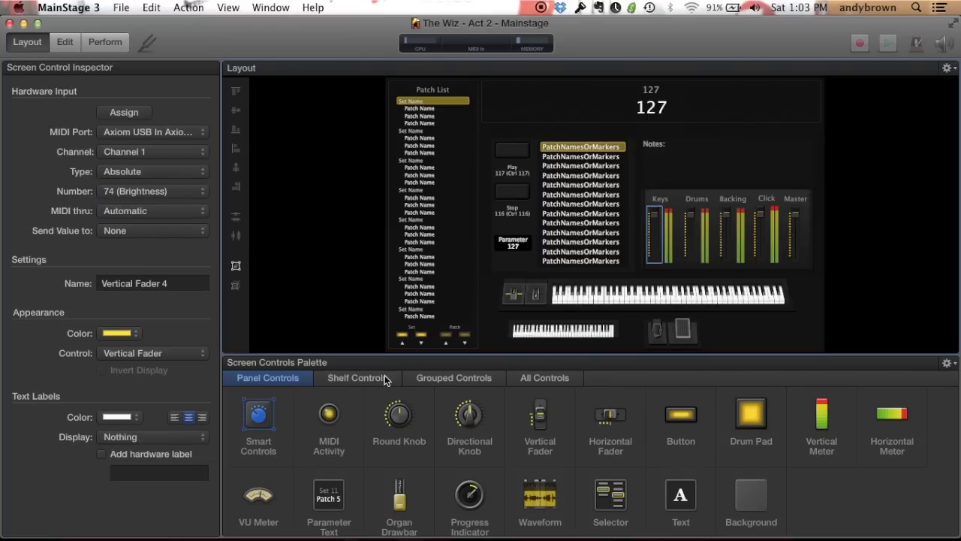
click(359, 377)
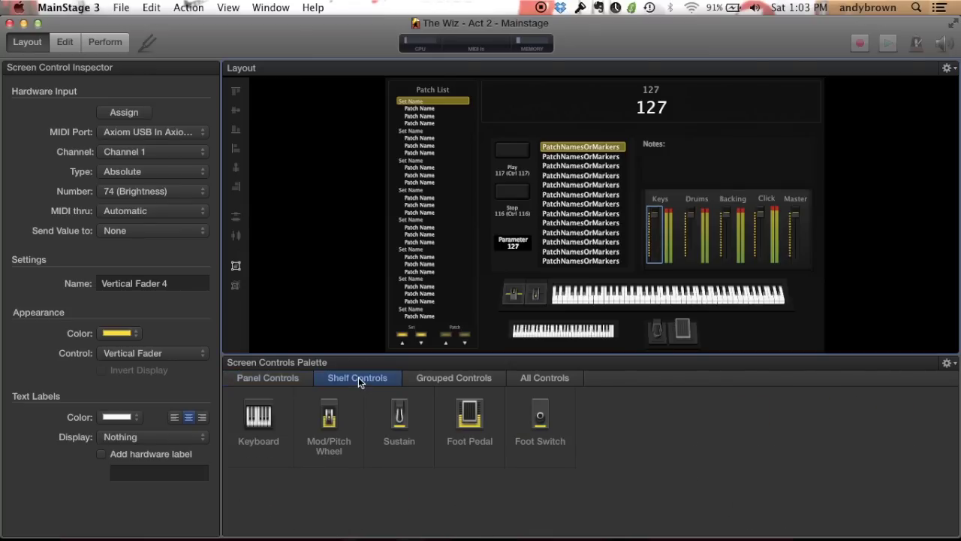
click(441, 377)
click(559, 377)
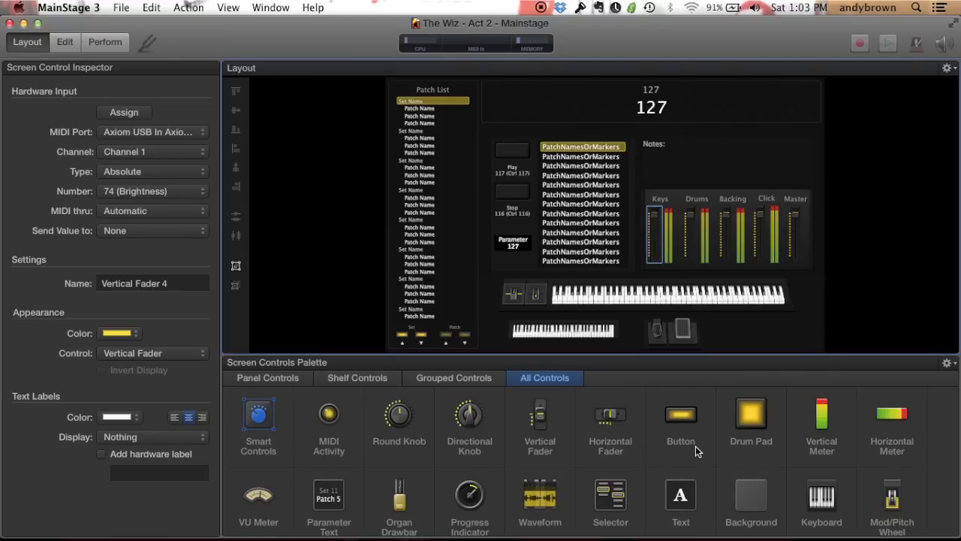
click(670, 238)
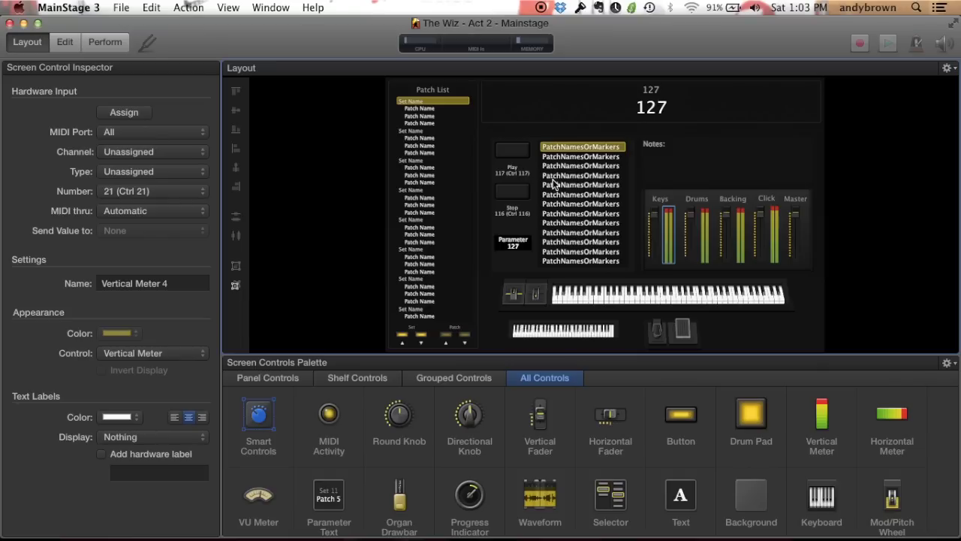
click(654, 239)
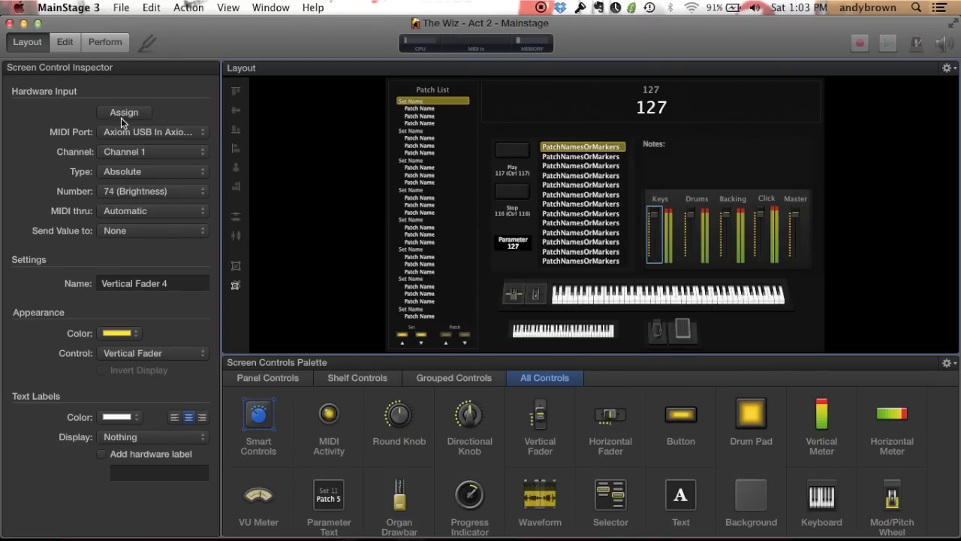
Enter Edit mode, show the 20 - Entracte set, then select the whole concert
click(65, 43)
scroll(131, 197, up, 10)
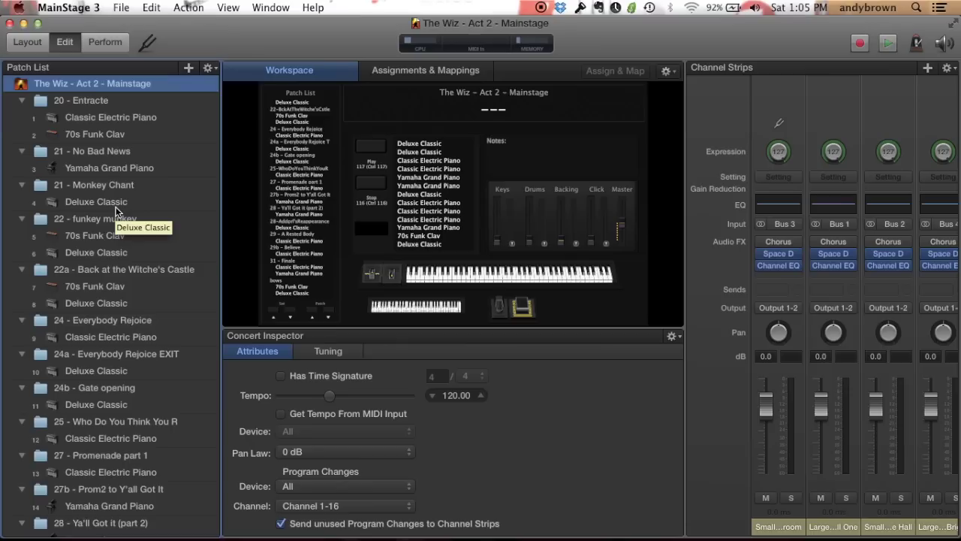
click(211, 68)
click(229, 27)
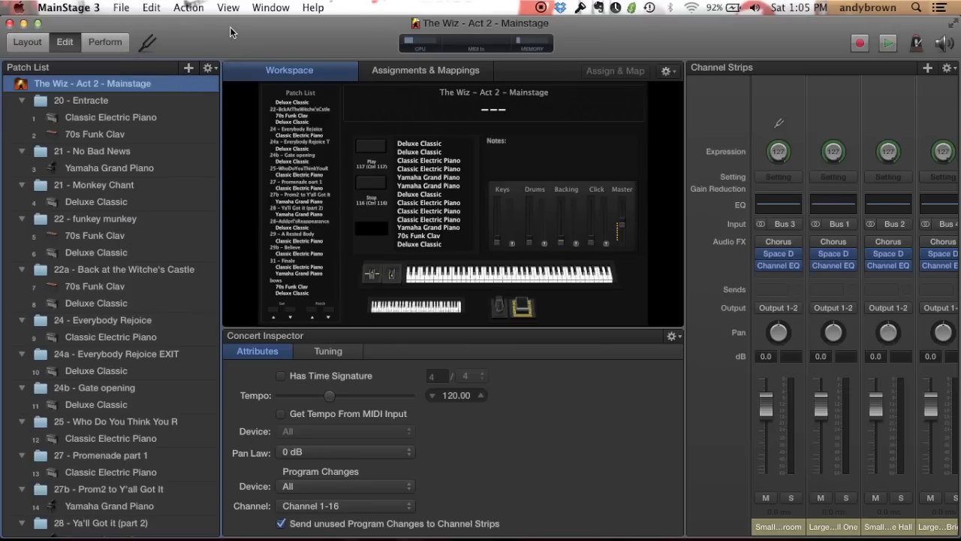
click(90, 101)
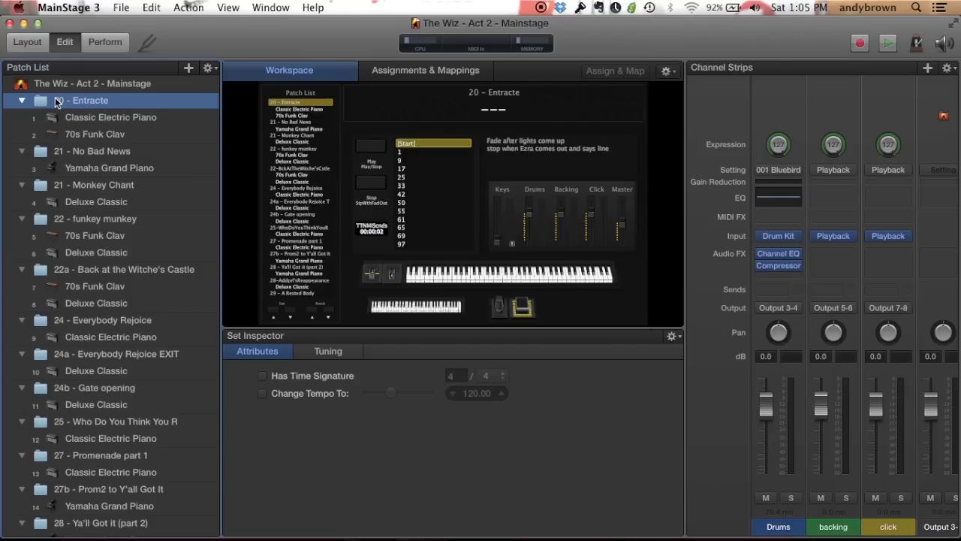
click(106, 82)
Switch back and forth between the Classic Electric Piano and 70s Funk Clav patches
click(75, 100)
click(84, 117)
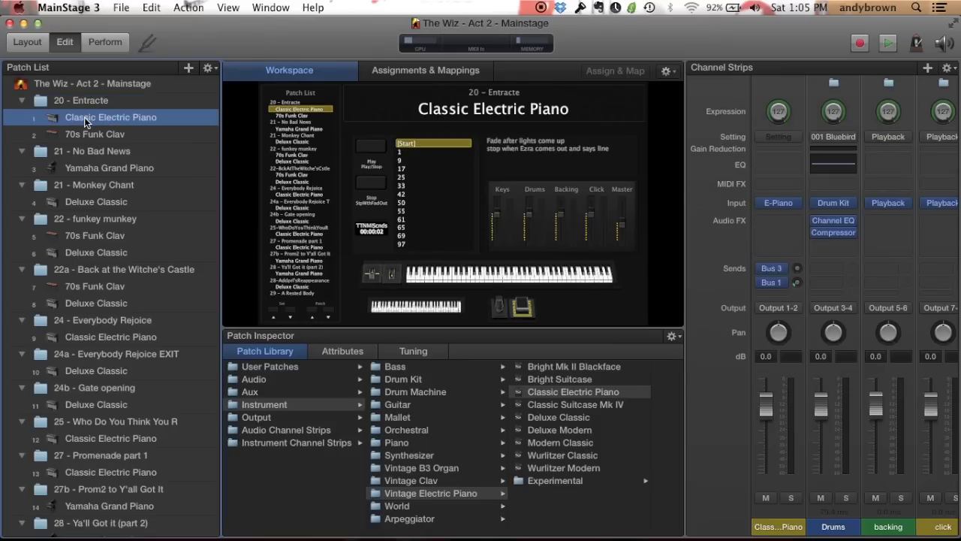
click(84, 134)
click(101, 117)
click(98, 131)
key(Up)
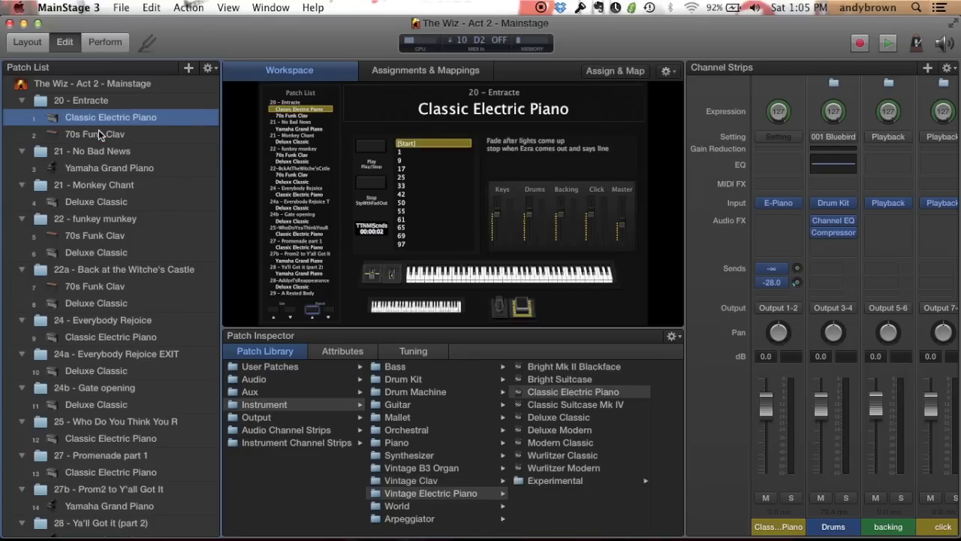
key(Down)
key(Up)
key(Down)
key(Up)
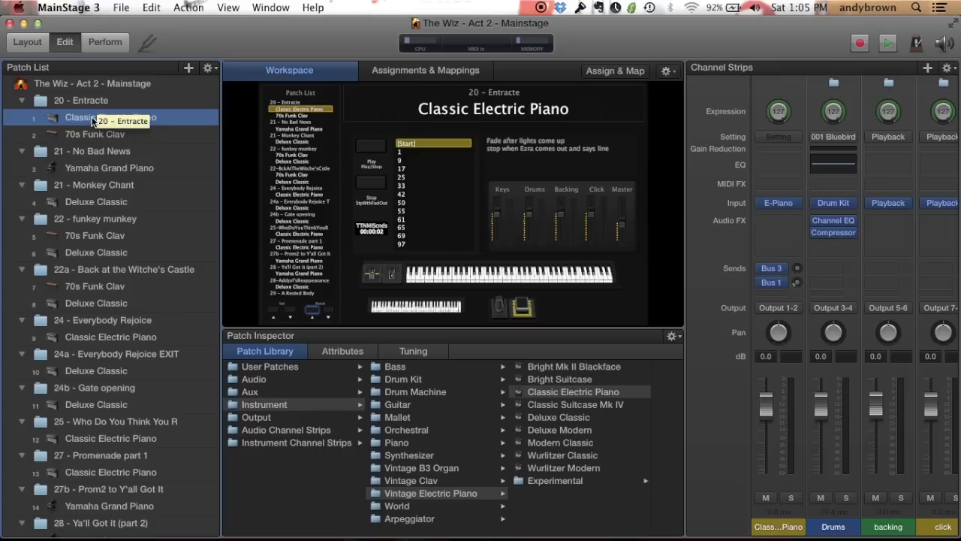
key(Down)
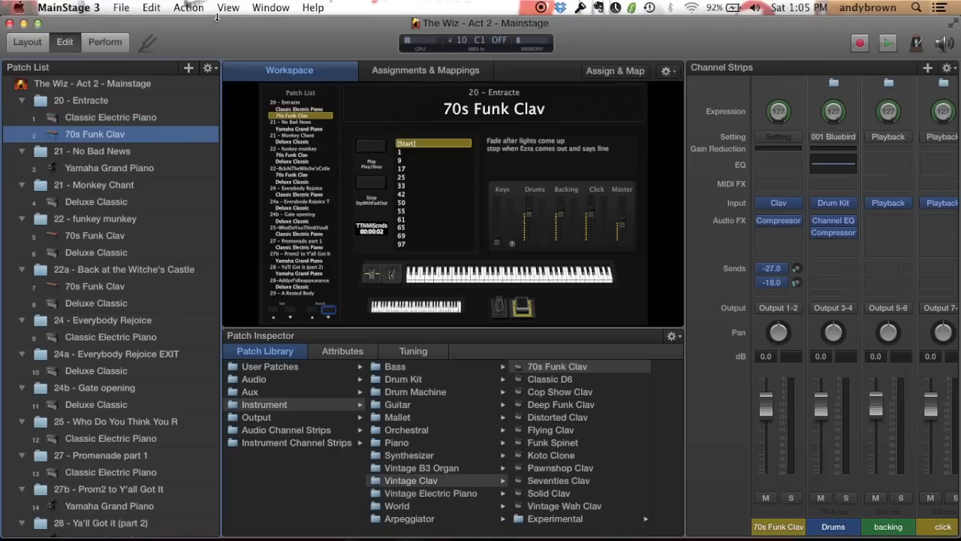
key(Up)
key(Down)
key(Up)
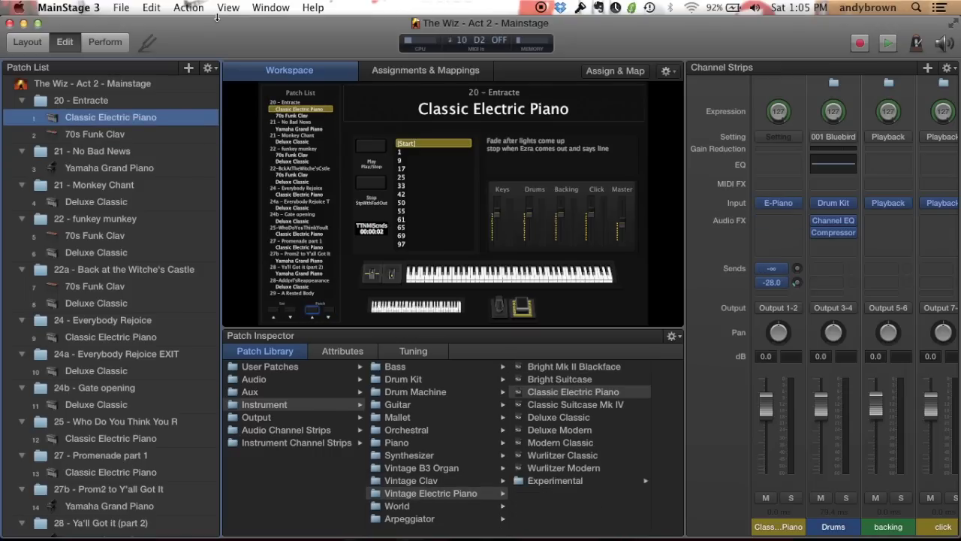
Select the 20 - Entracte set and inspect its Drums channel strip
click(91, 101)
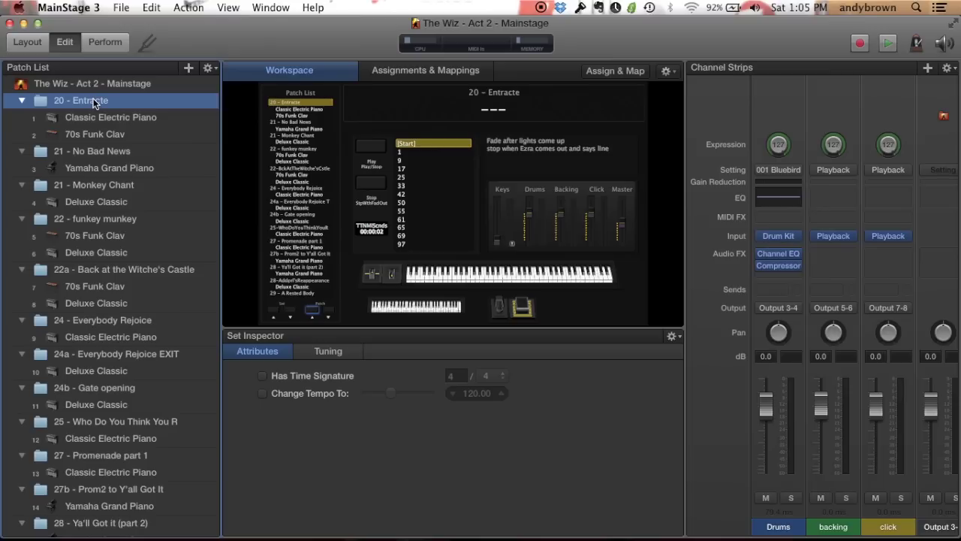
click(770, 100)
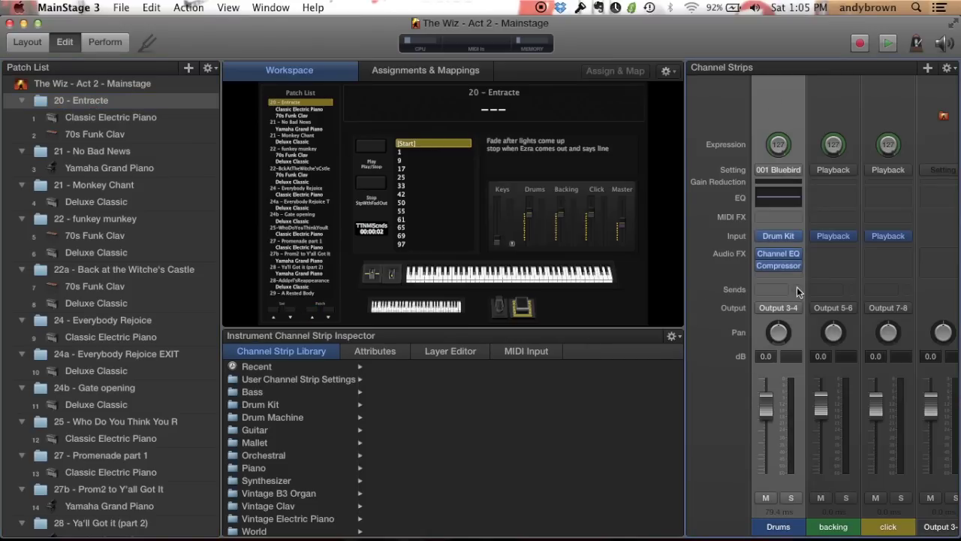
click(208, 69)
Add a new Untitled Set to the concert and select it
click(232, 126)
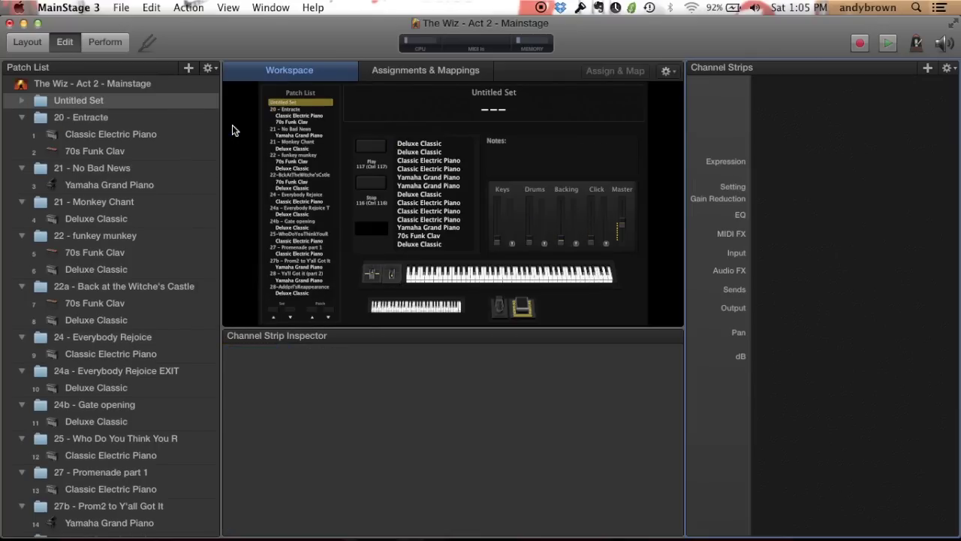
double_click(67, 100)
click(90, 96)
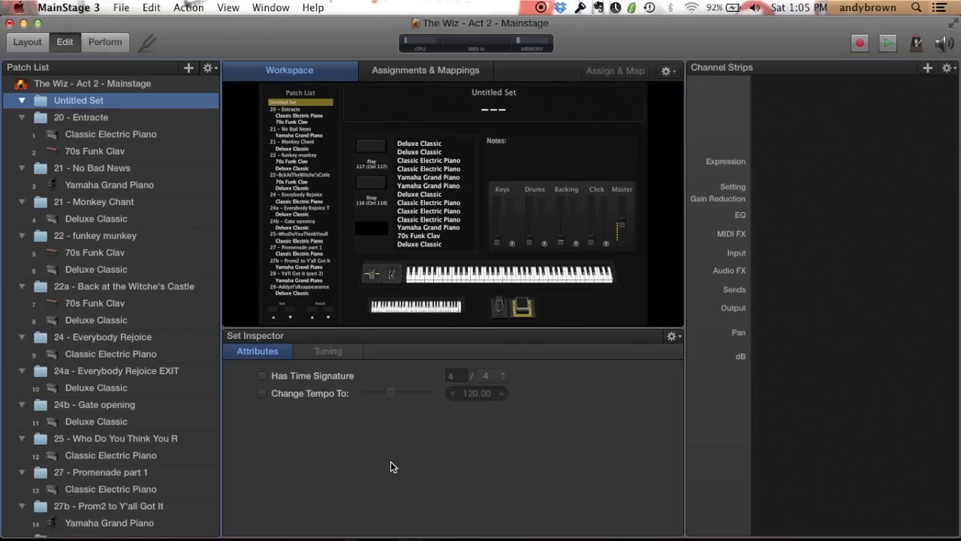
Create set-level instrument strip Inst 10 with Drums MIDI input and Output 1-2
click(928, 68)
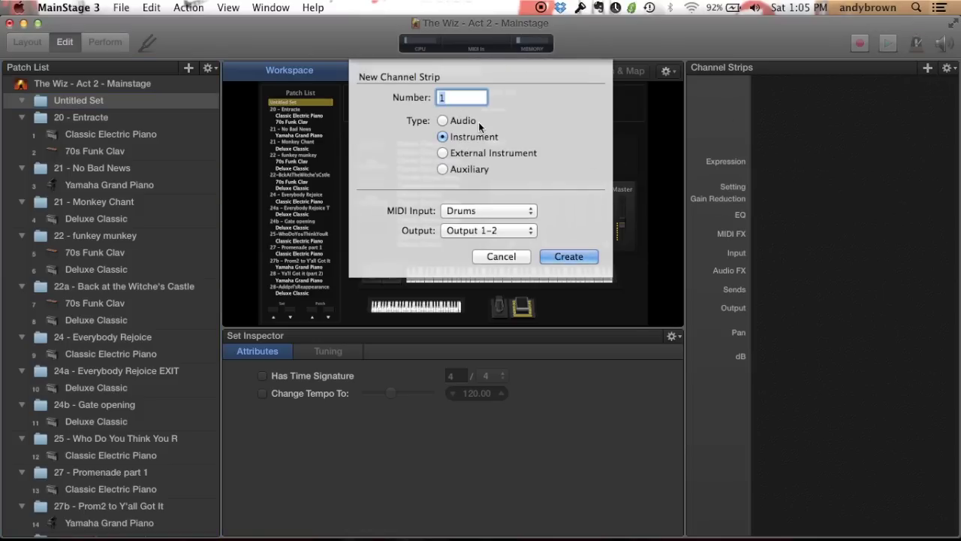
click(492, 211)
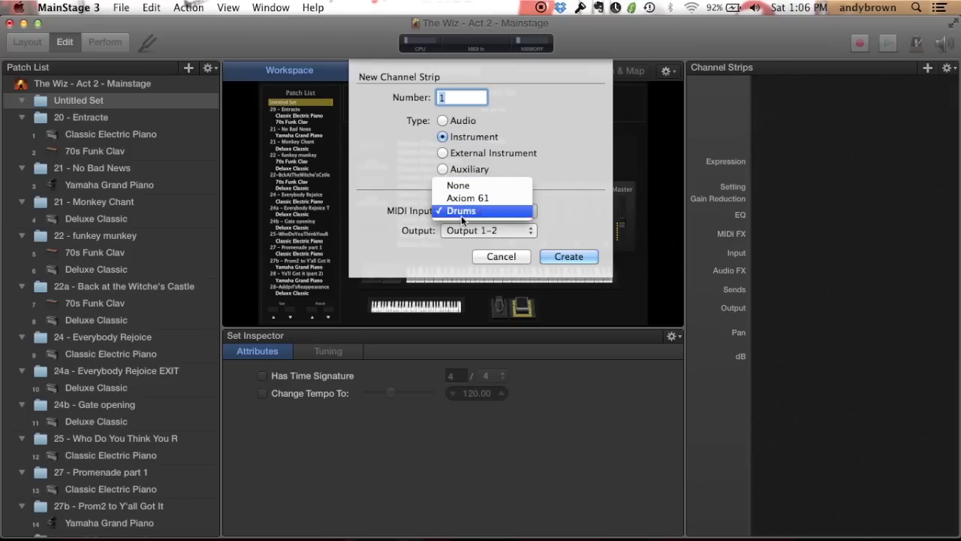
click(560, 184)
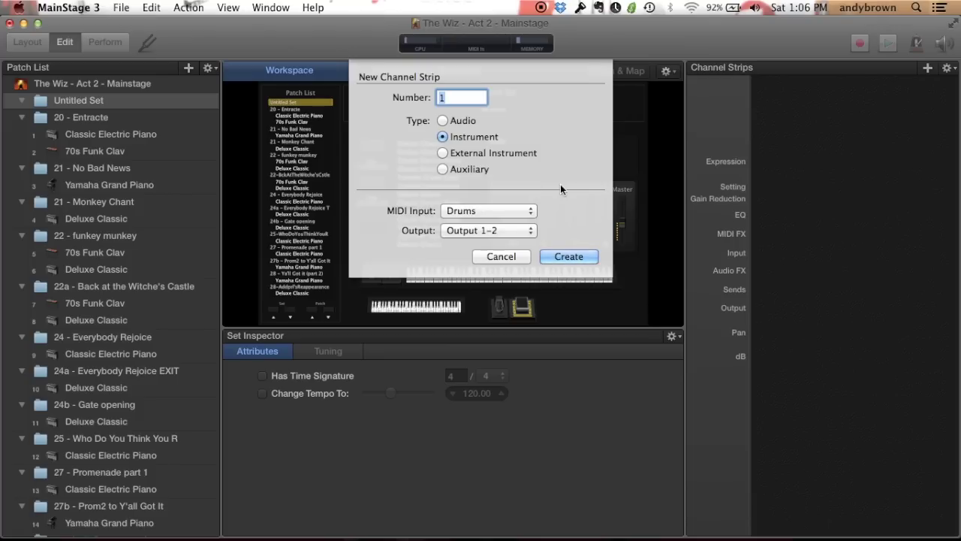
click(579, 260)
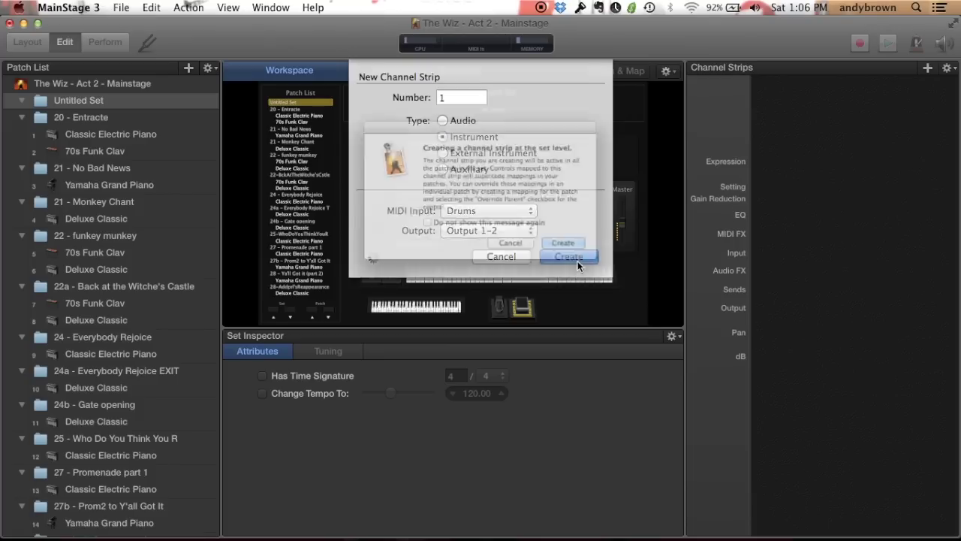
click(576, 257)
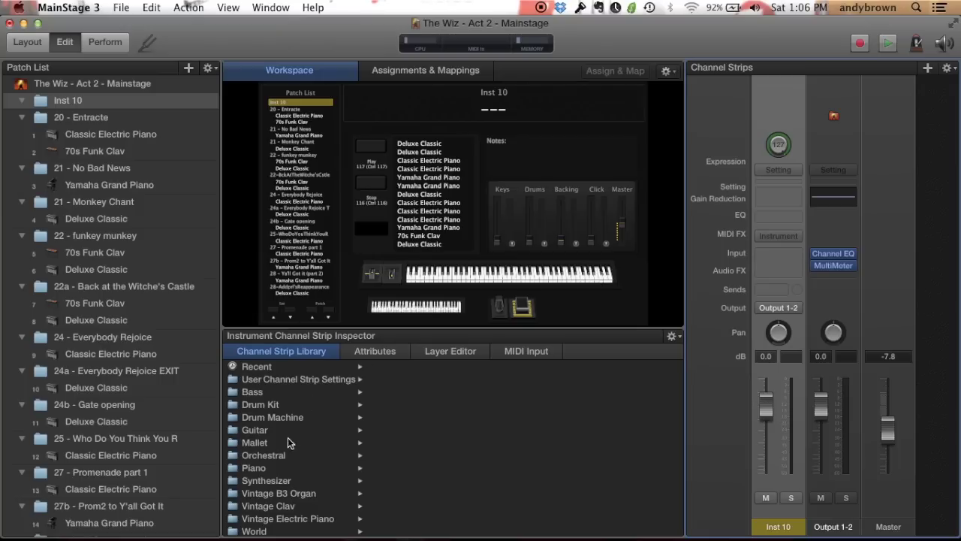
Load the Bluebird, then the Sunset drum kit into the Drum Kit strip
click(281, 407)
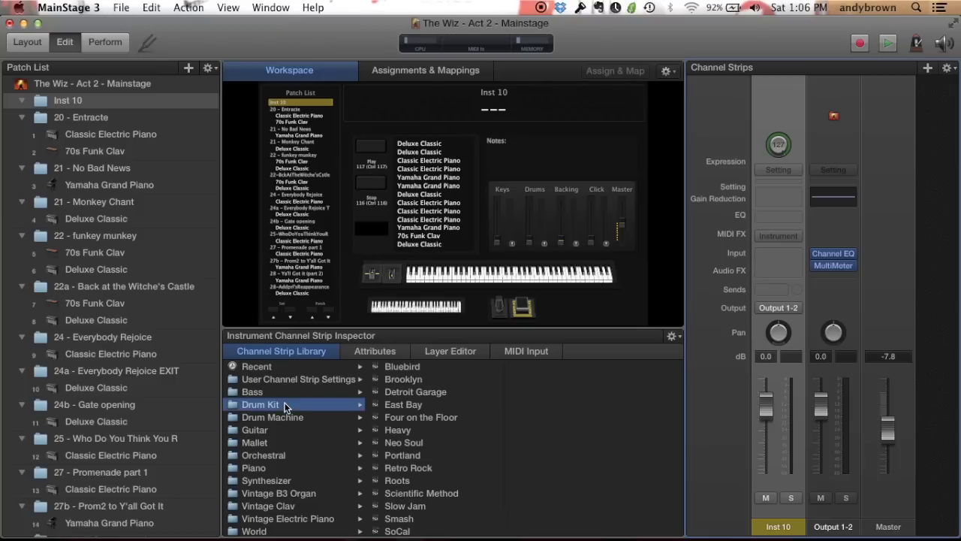
click(413, 366)
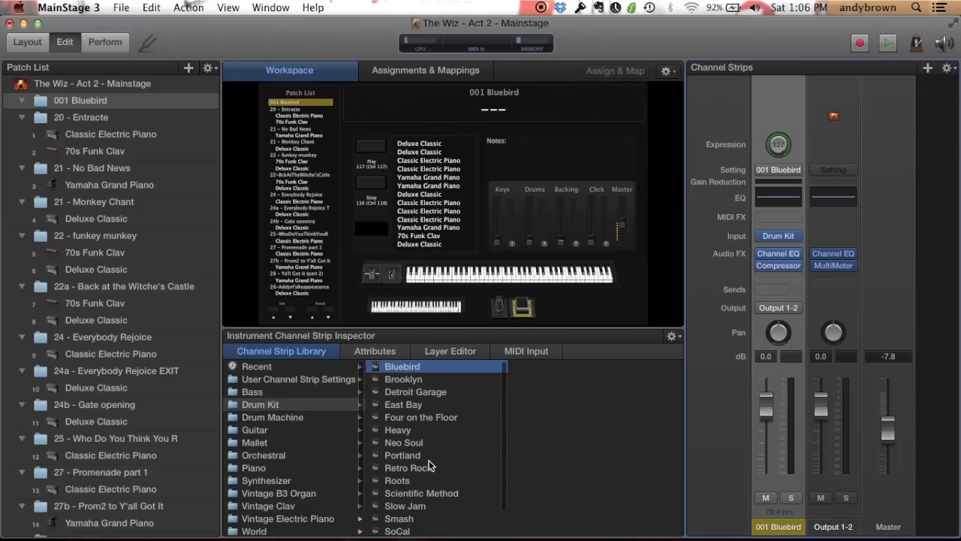
scroll(429, 460, down, 3)
click(399, 517)
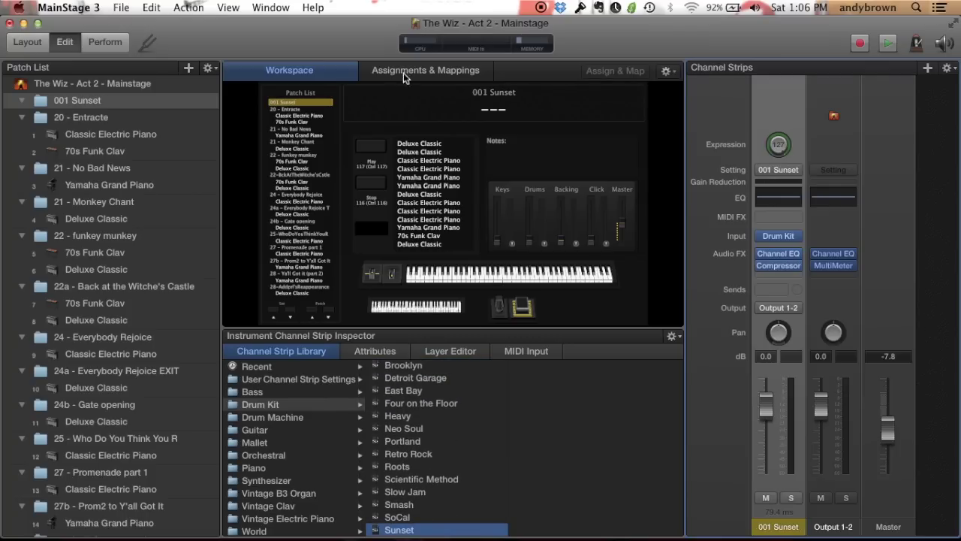
Add a patch, then delete the 001 Sunset set so 20 - Entracte comes first
click(188, 68)
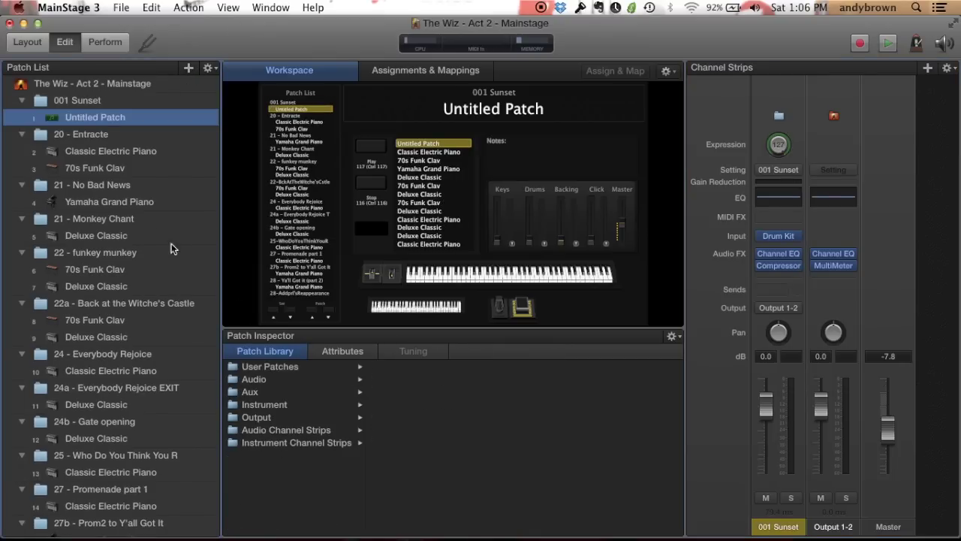
click(78, 99)
key(Delete)
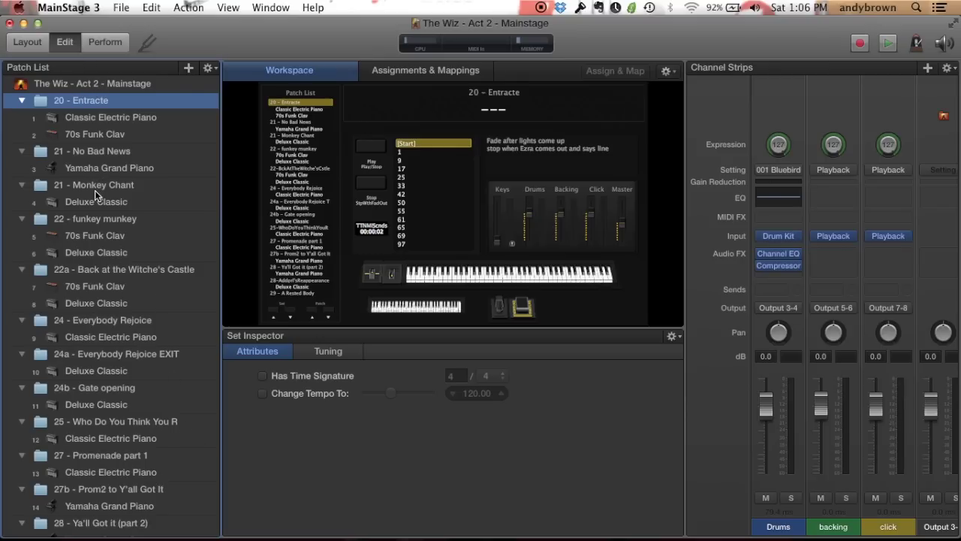
click(769, 98)
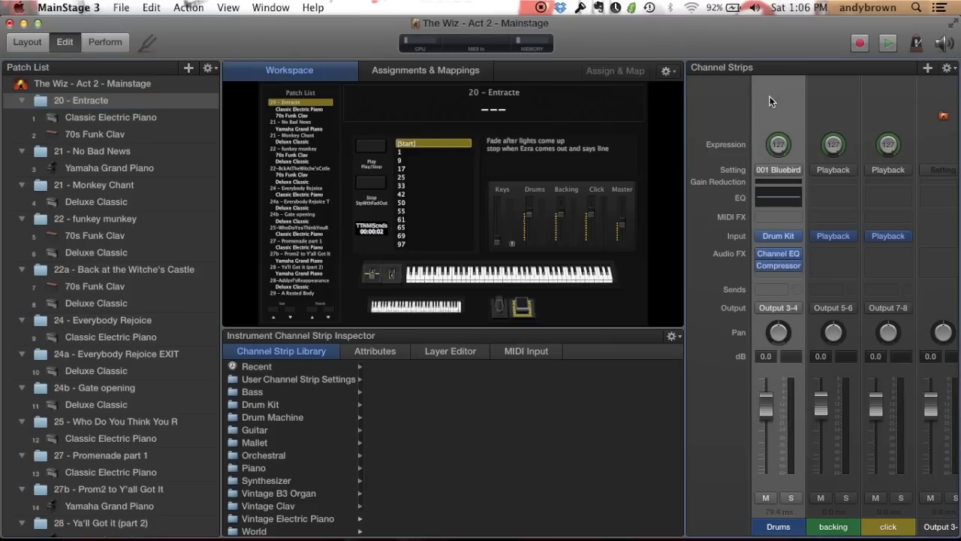
mouse_move(769, 239)
click(778, 236)
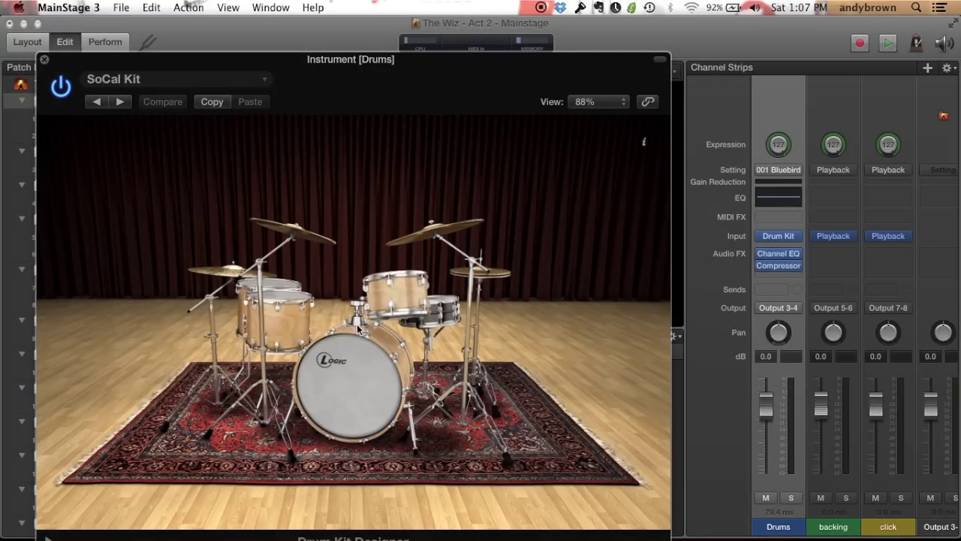
click(277, 314)
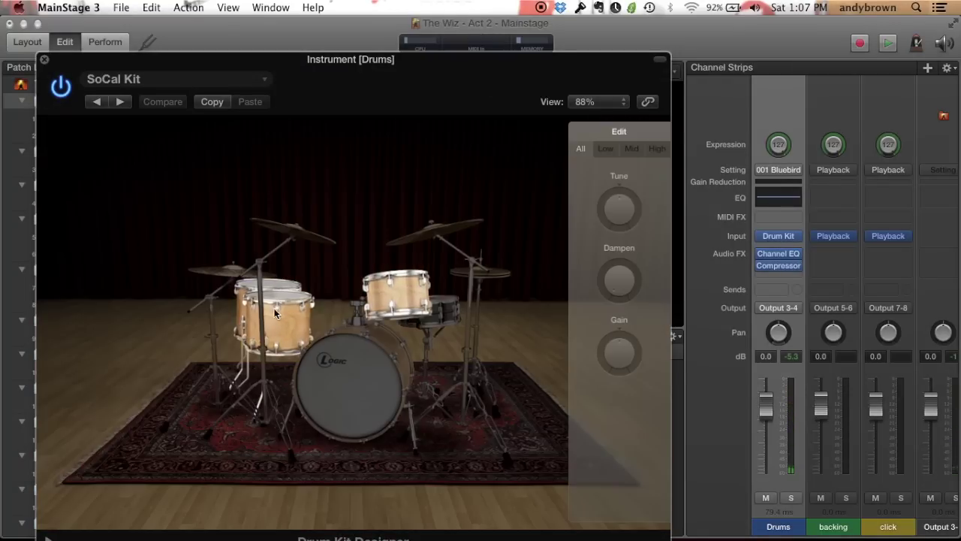
click(301, 232)
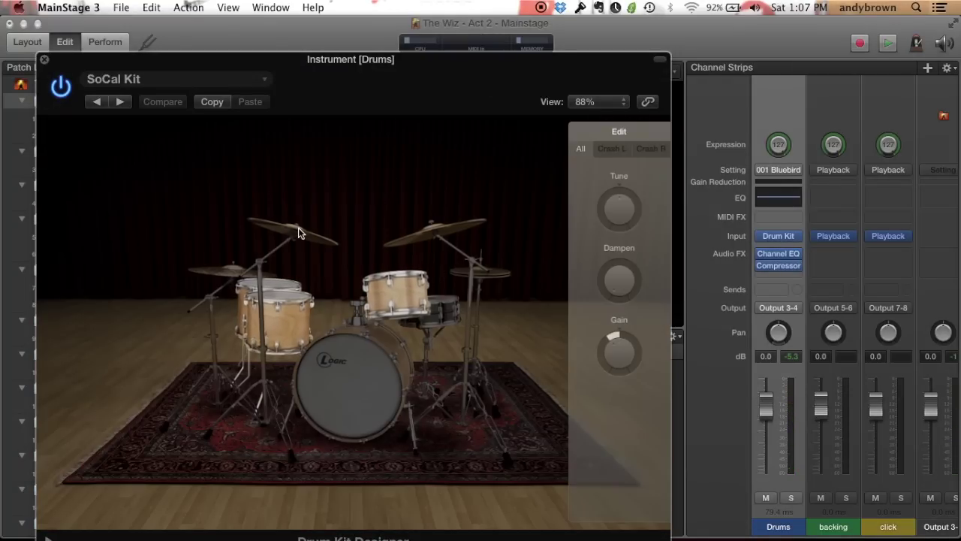
click(44, 60)
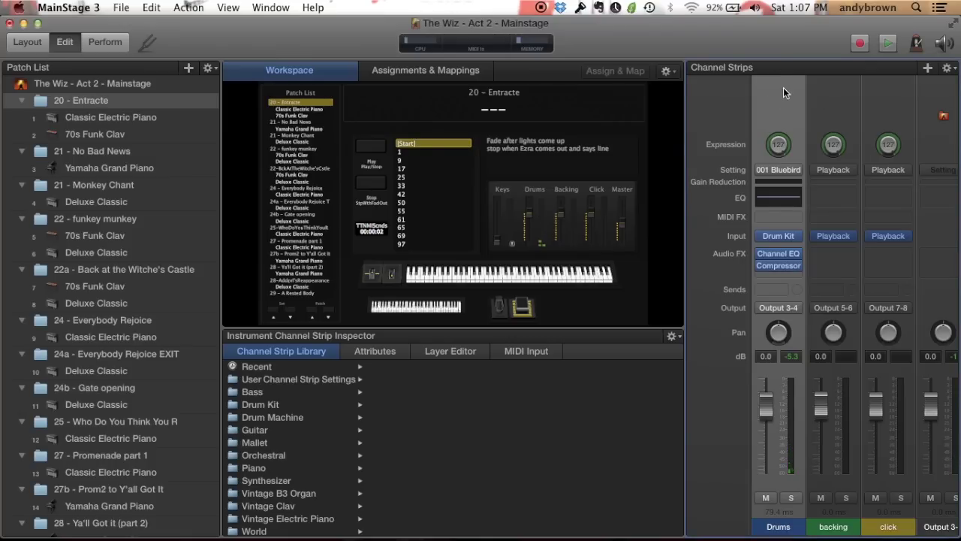
click(91, 152)
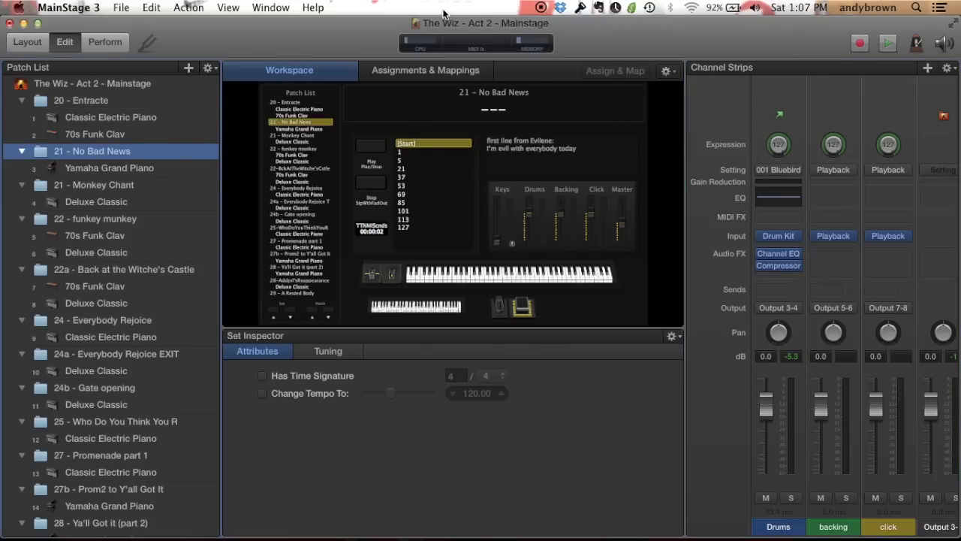
click(84, 103)
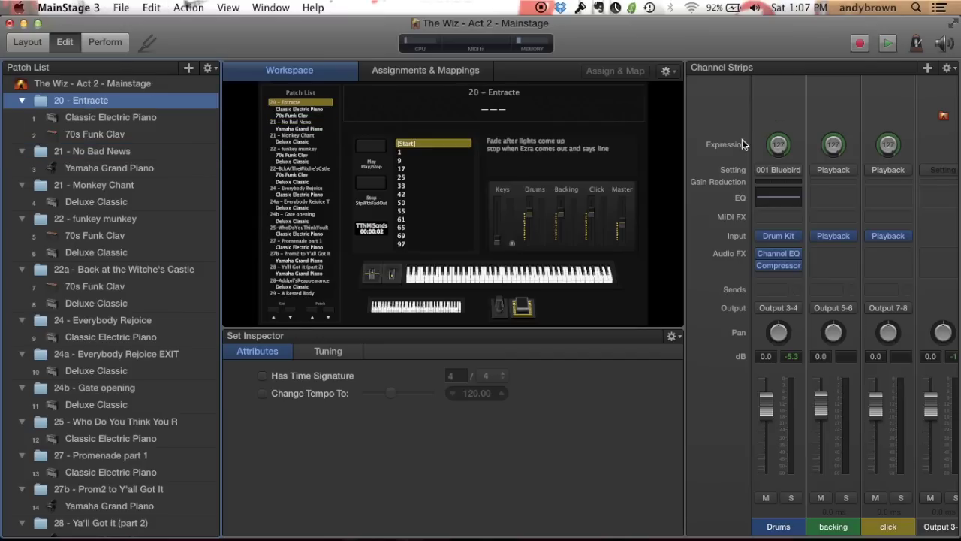
click(780, 107)
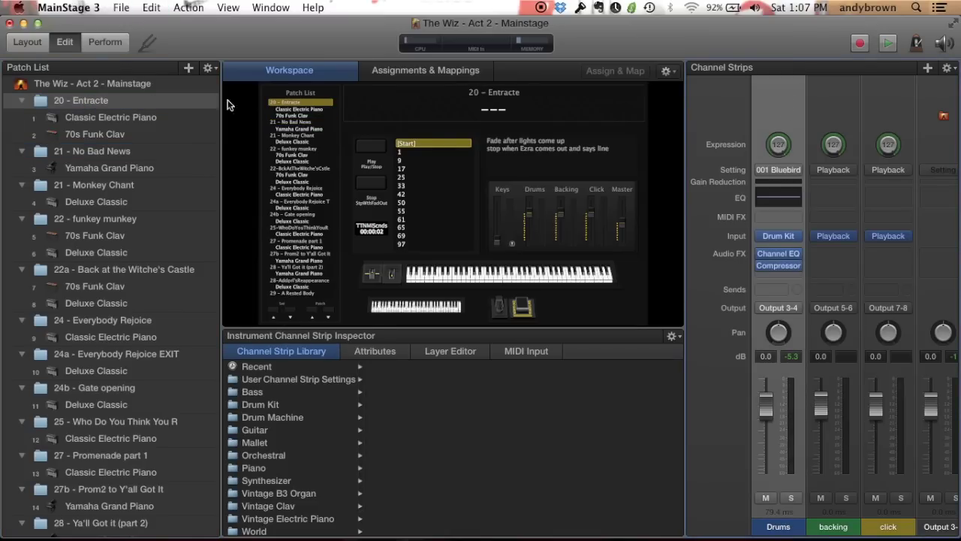
click(109, 153)
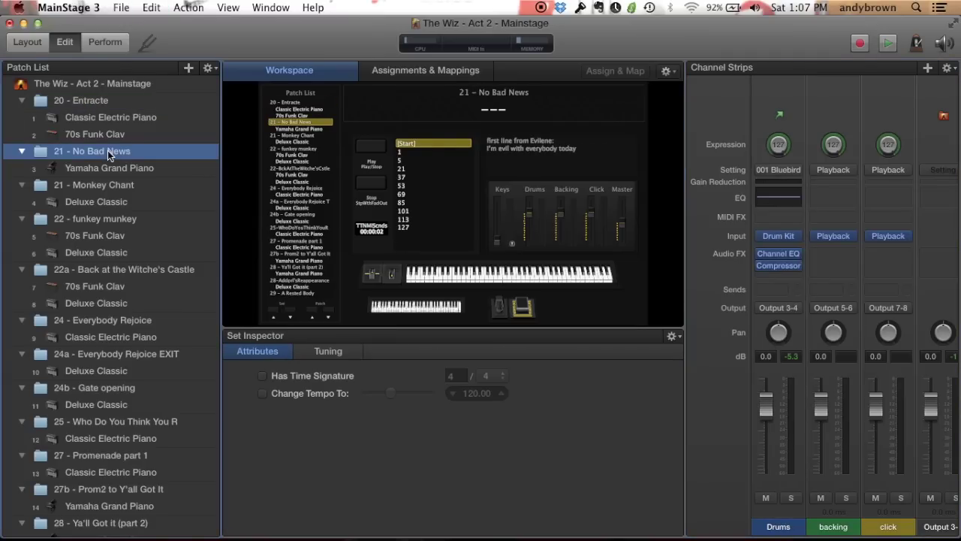
click(790, 105)
click(152, 7)
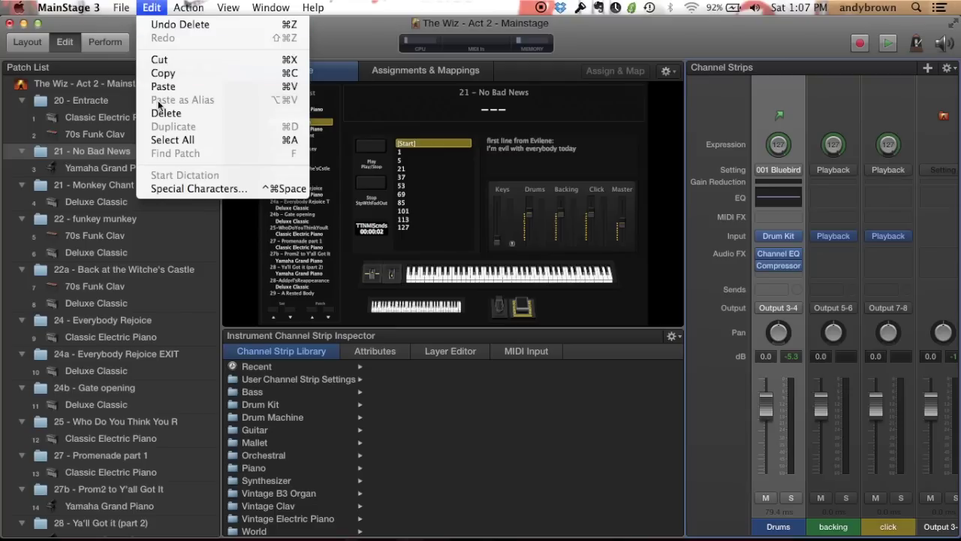
click(154, 7)
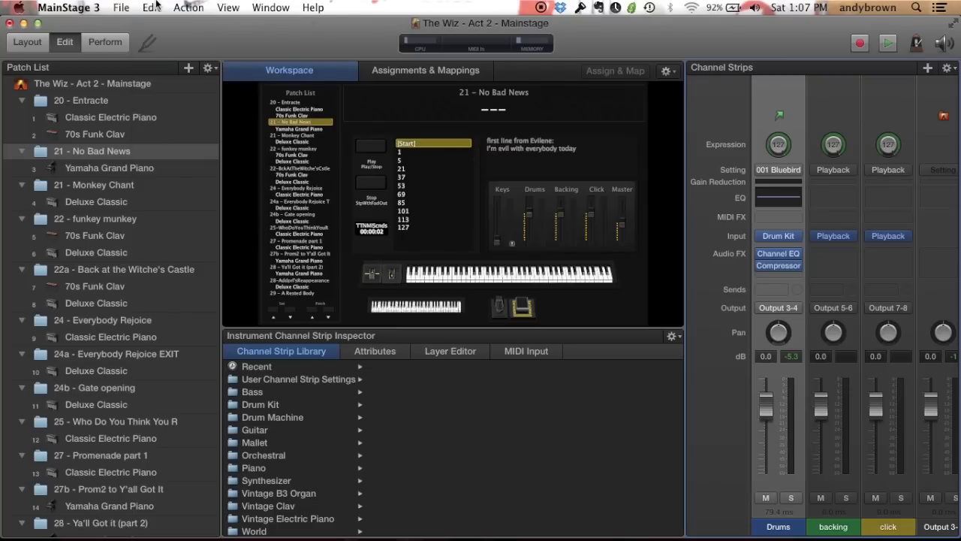
click(90, 99)
click(782, 105)
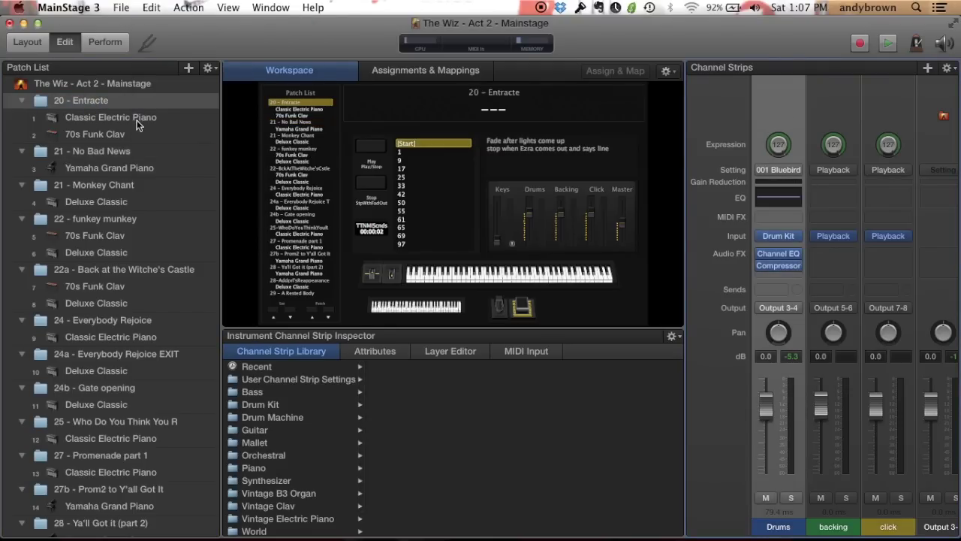
click(99, 150)
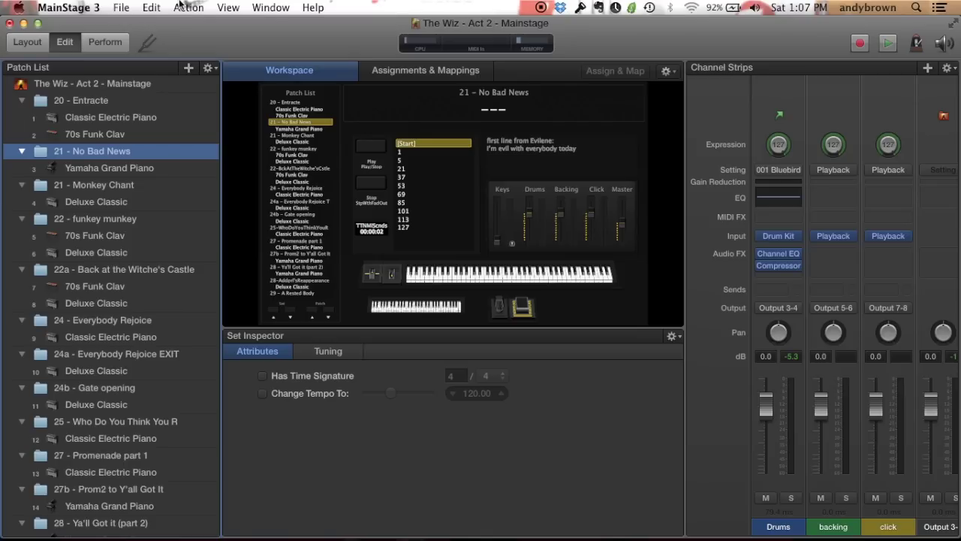
key(Down)
click(77, 95)
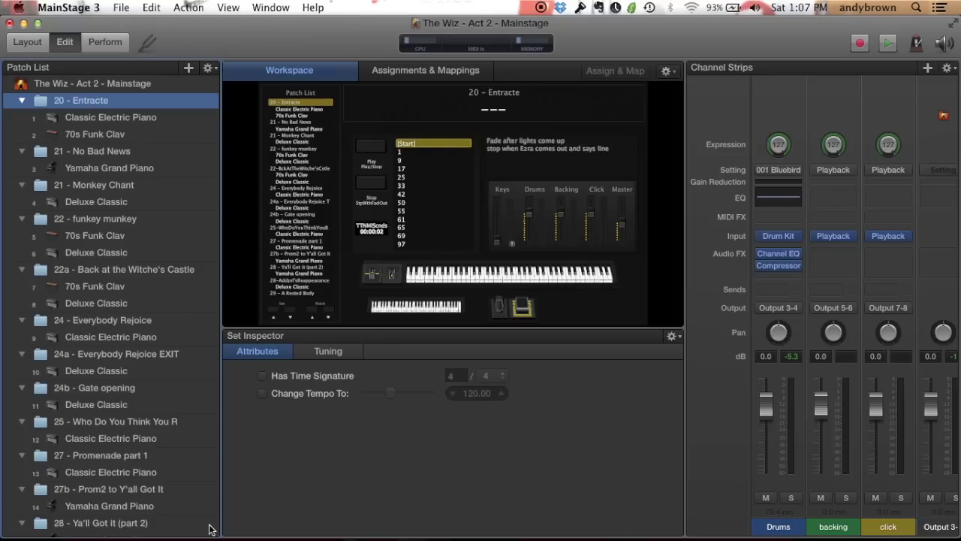
Create a new set and drag both 31 - Finale bounces from Finder in as playback strips
click(211, 67)
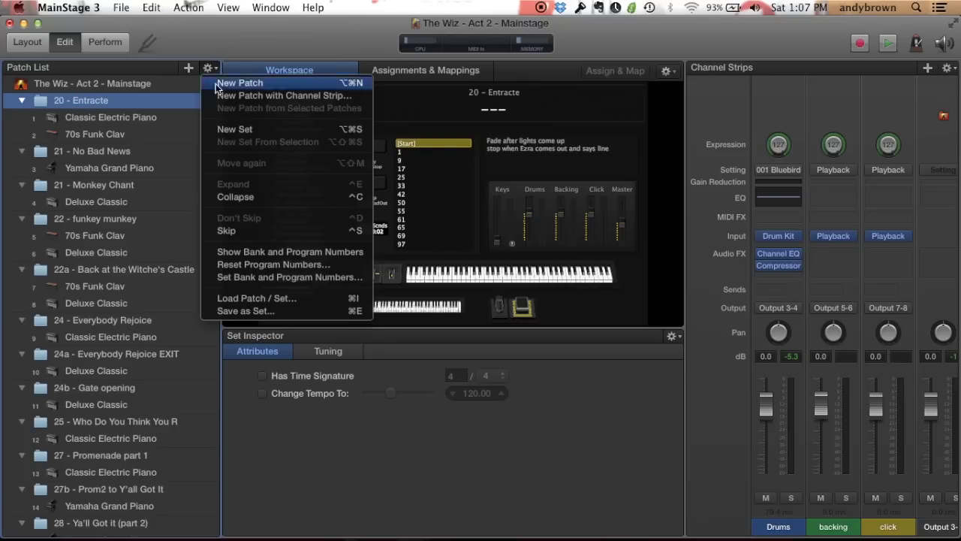
click(230, 131)
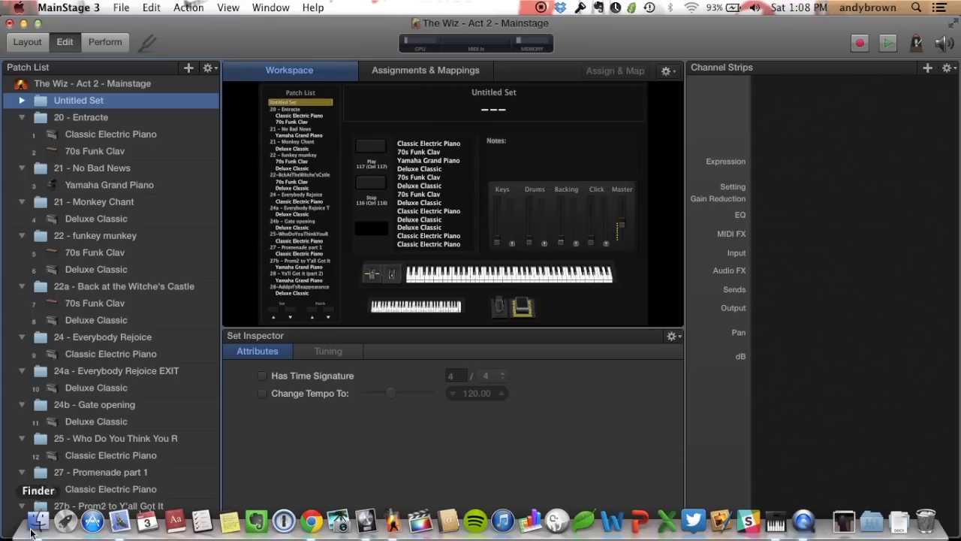
click(36, 520)
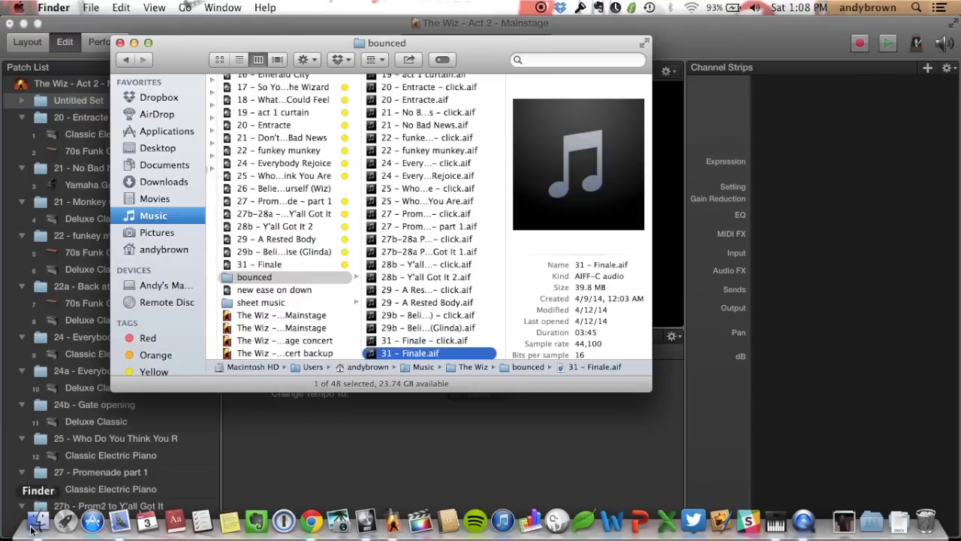
shift+click(424, 340)
click(424, 342)
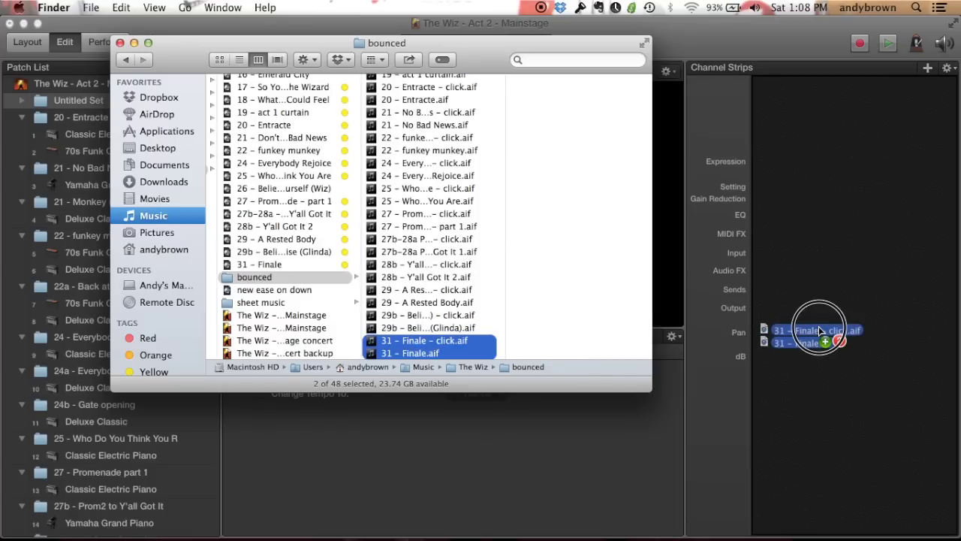
drag(818, 326, 818, 326)
click(781, 31)
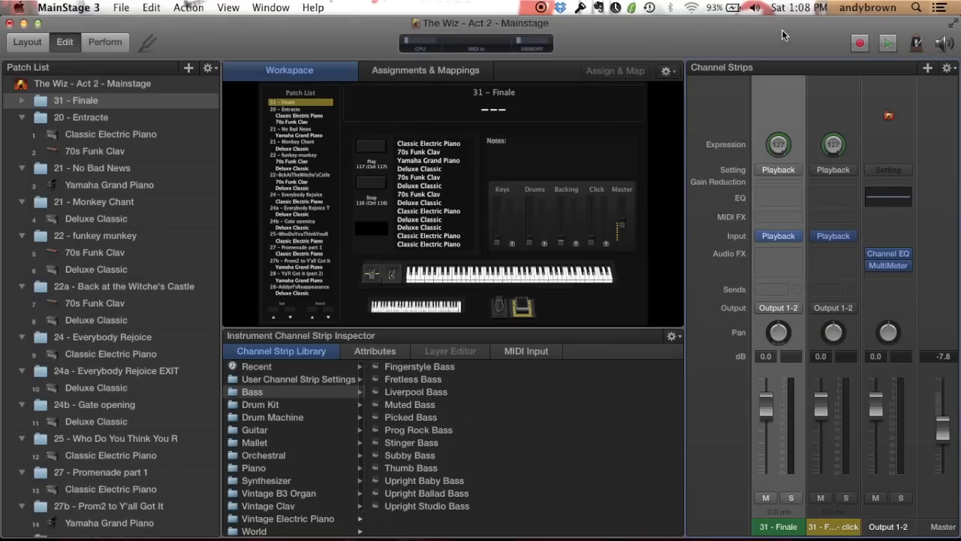
mouse_move(781, 240)
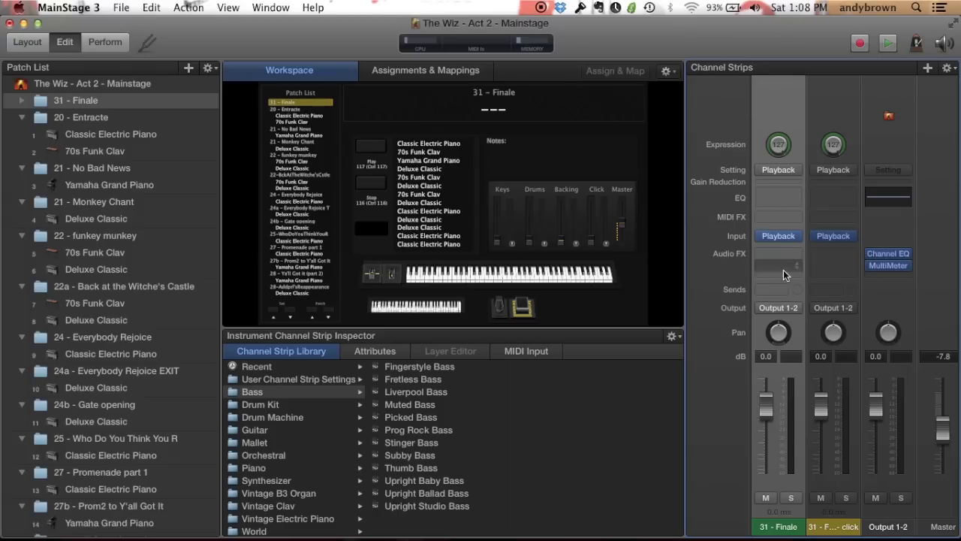
click(780, 236)
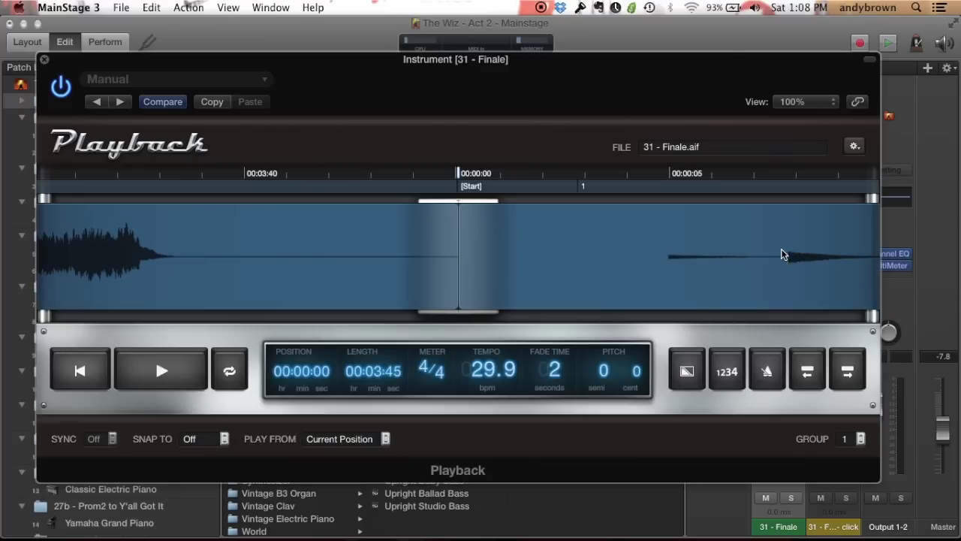
click(861, 438)
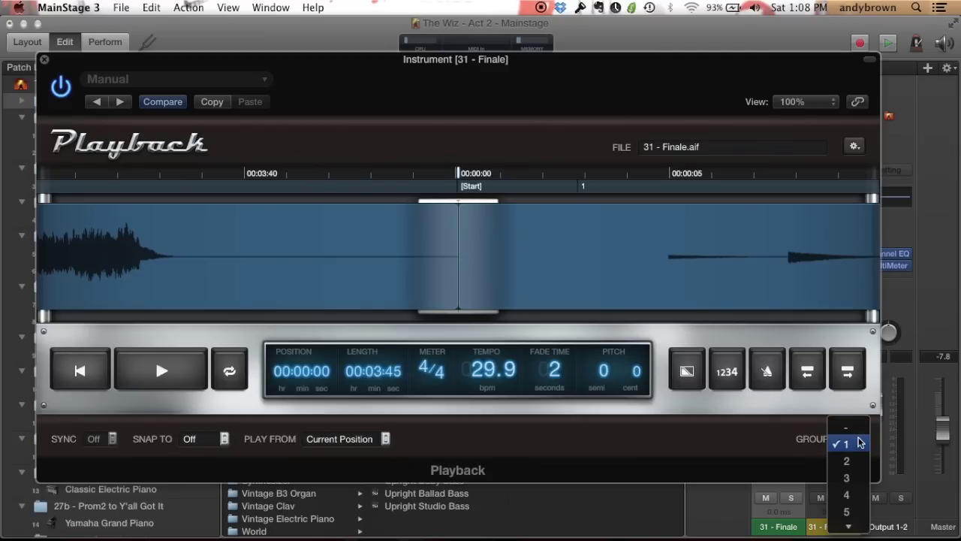
click(860, 443)
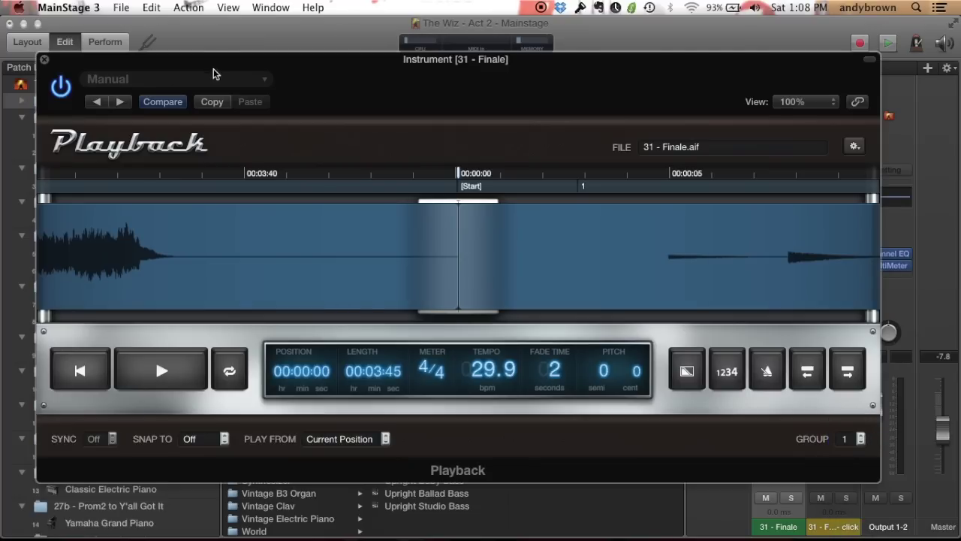
drag(236, 69, 45, 70)
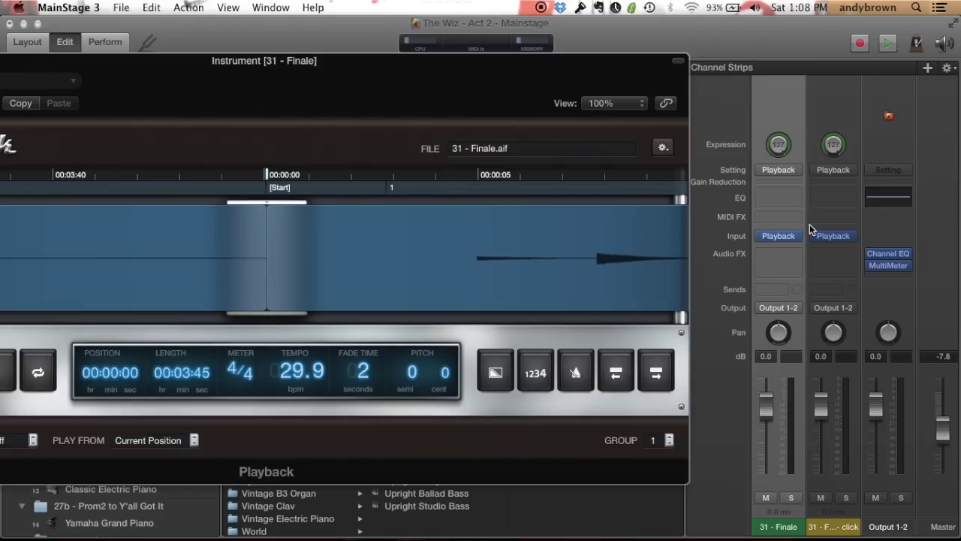
click(833, 236)
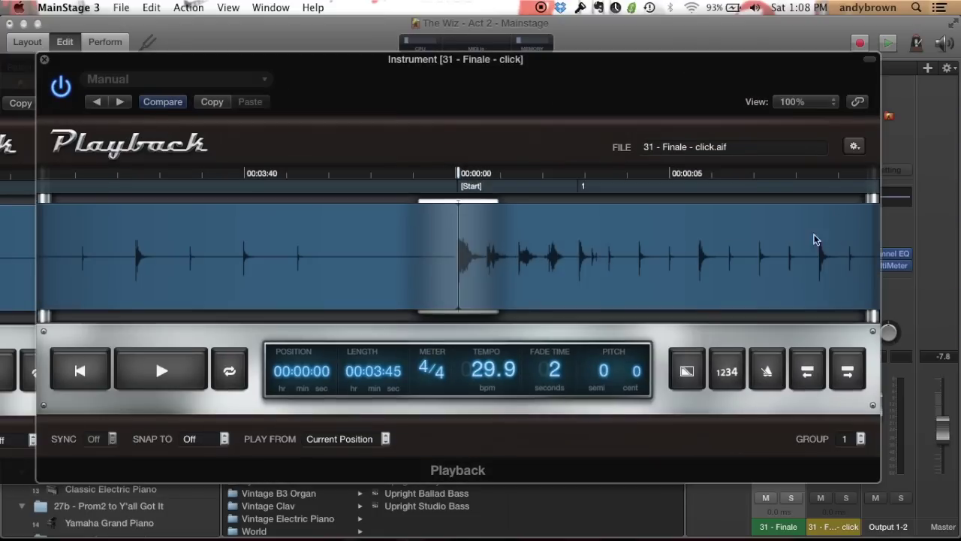
click(44, 60)
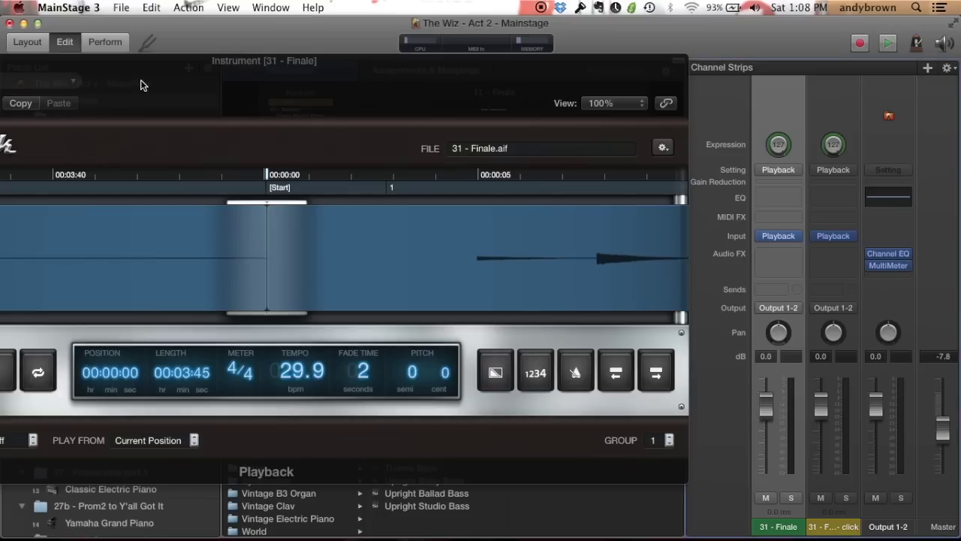
drag(146, 75, 397, 80)
click(111, 66)
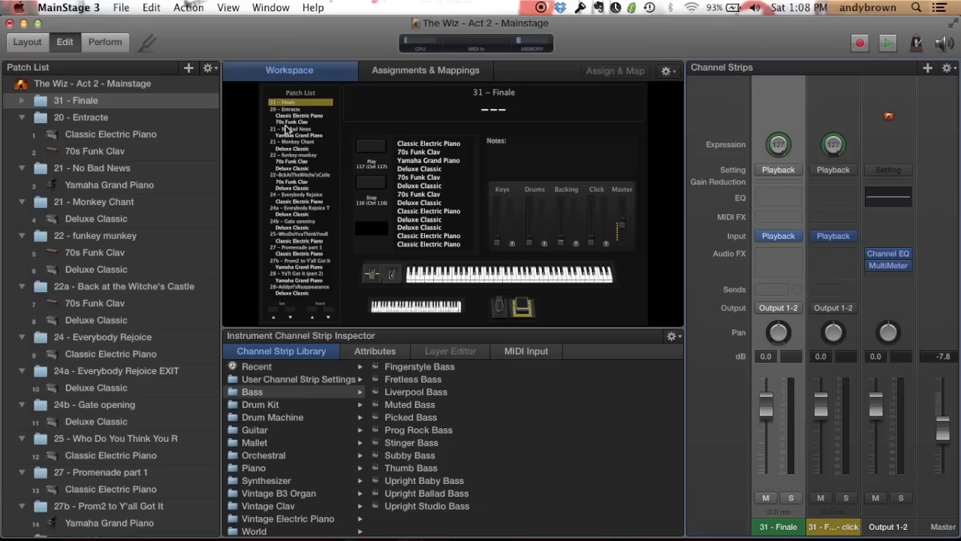
click(106, 120)
click(115, 100)
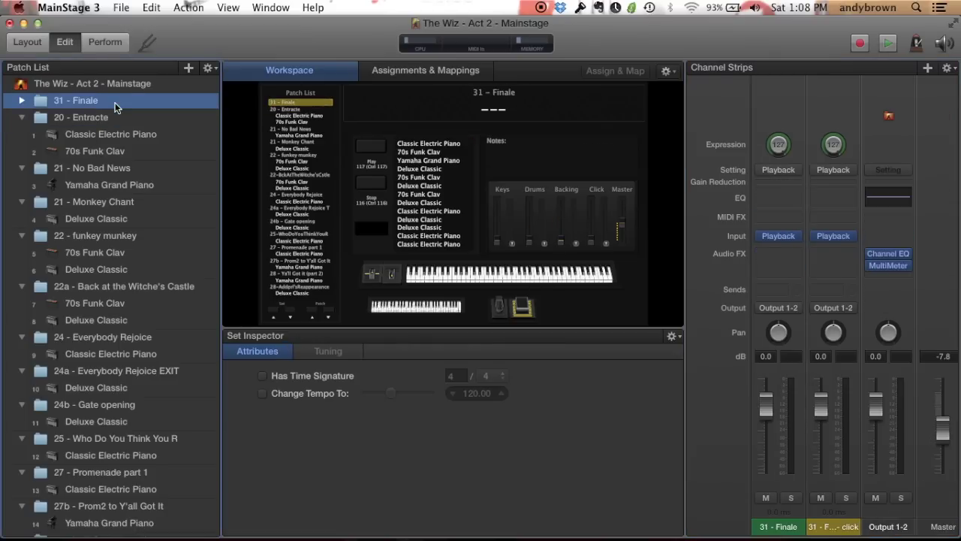
key(Delete)
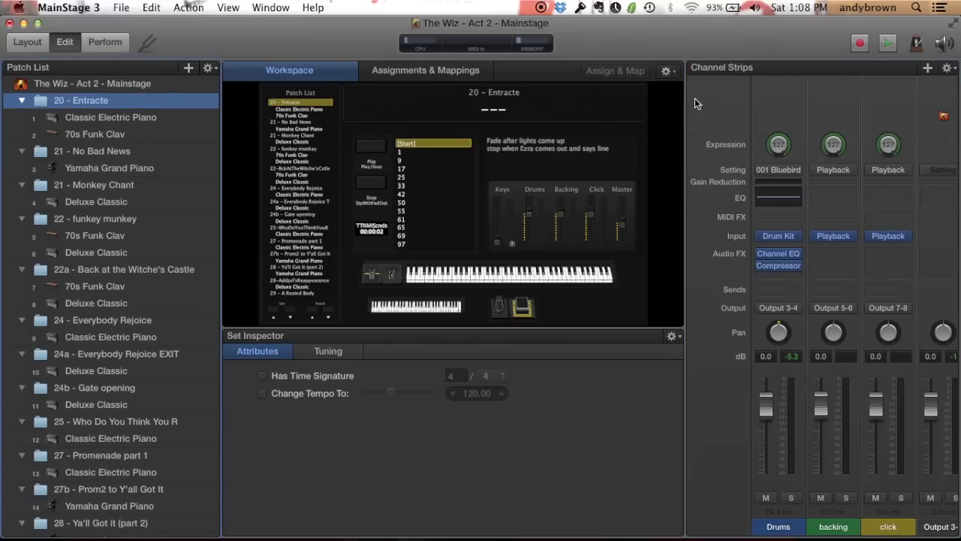
click(127, 121)
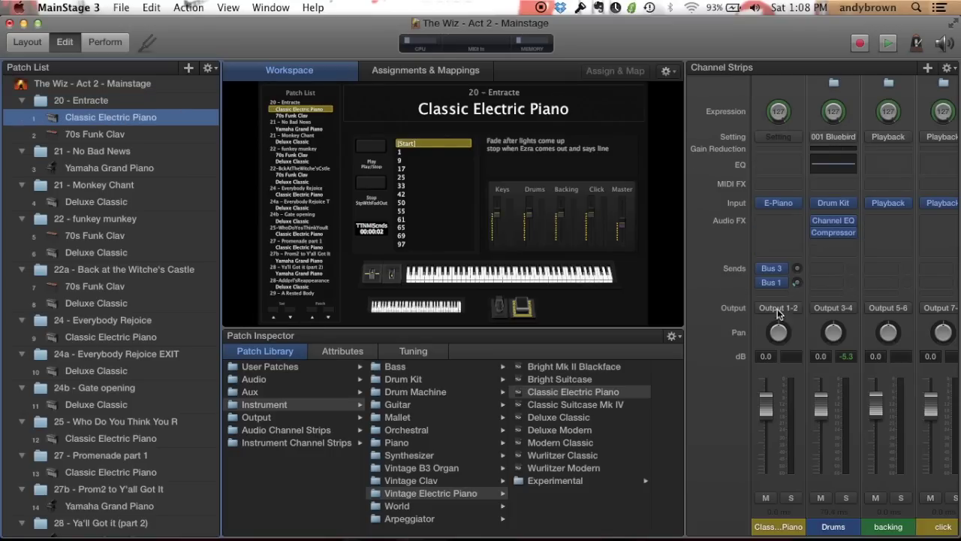
click(778, 314)
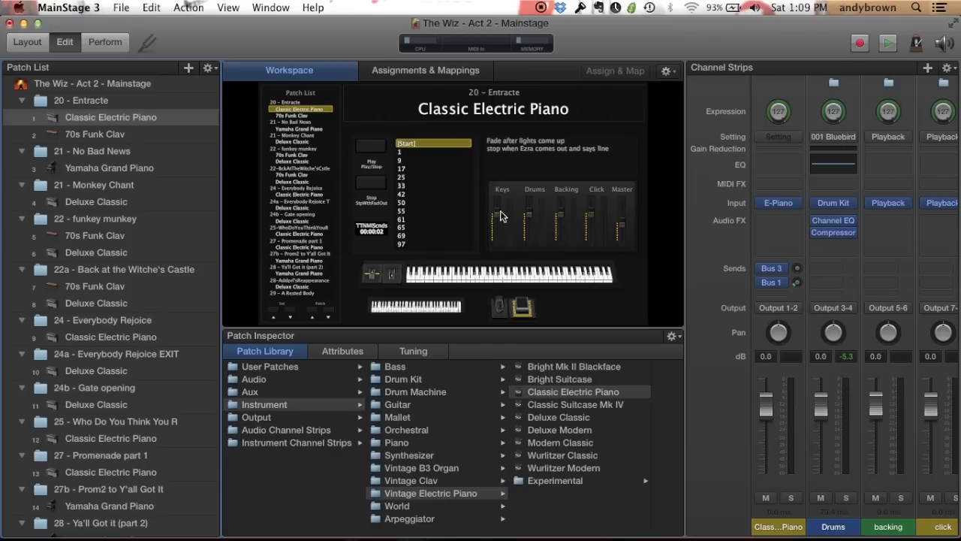
click(779, 312)
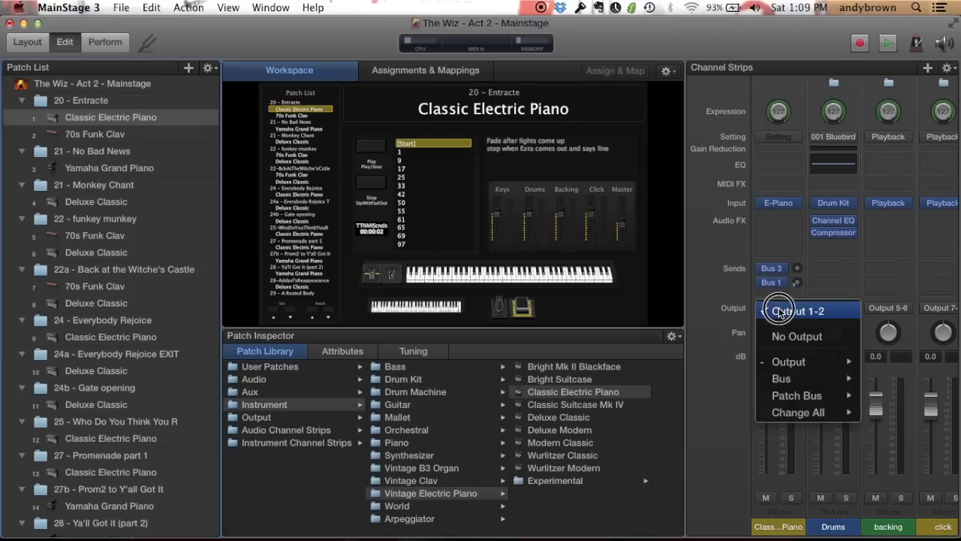
click(778, 311)
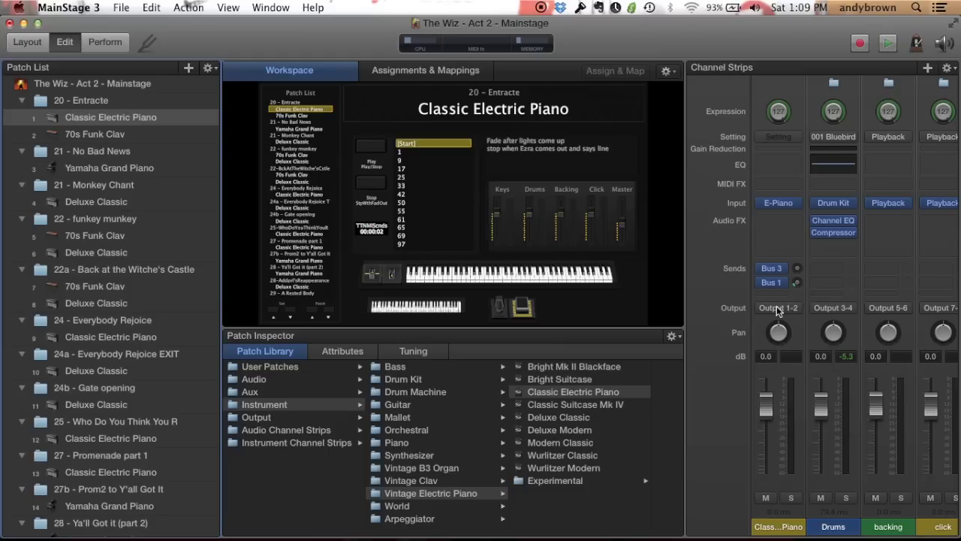
click(105, 104)
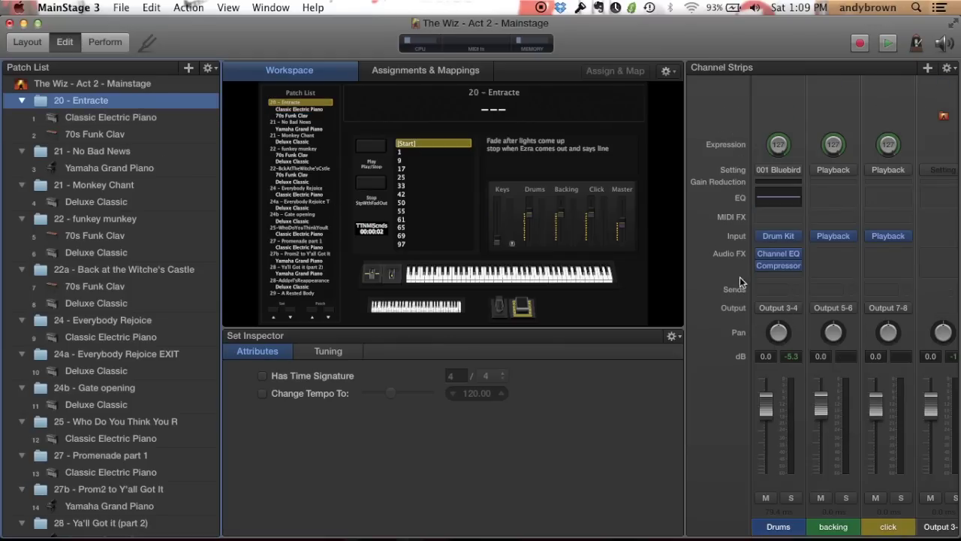
click(779, 310)
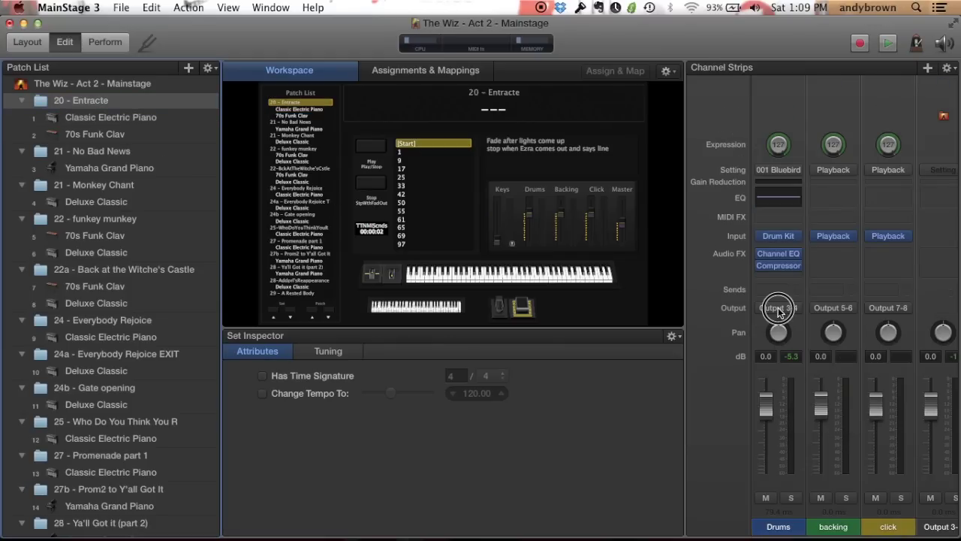
click(799, 8)
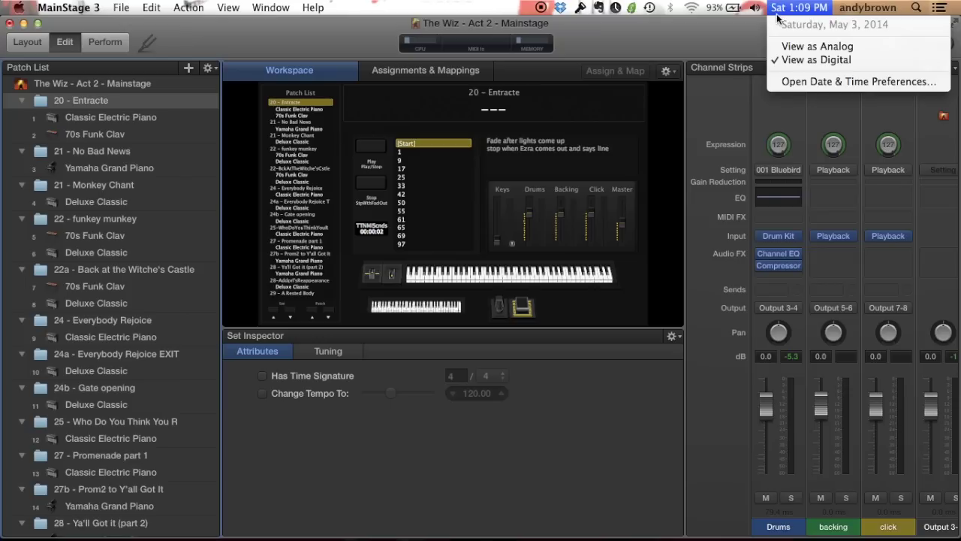
click(724, 33)
mouse_move(819, 235)
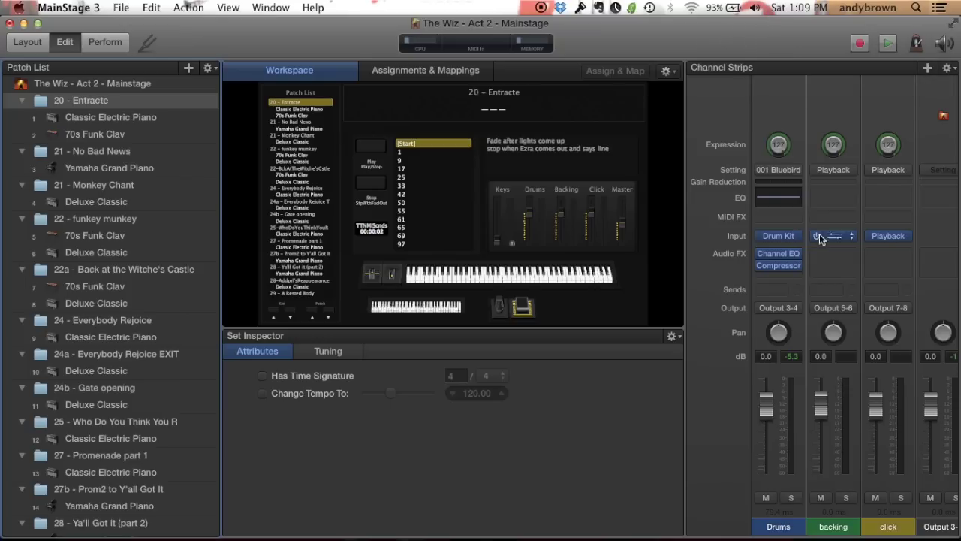
click(835, 311)
click(841, 311)
click(889, 310)
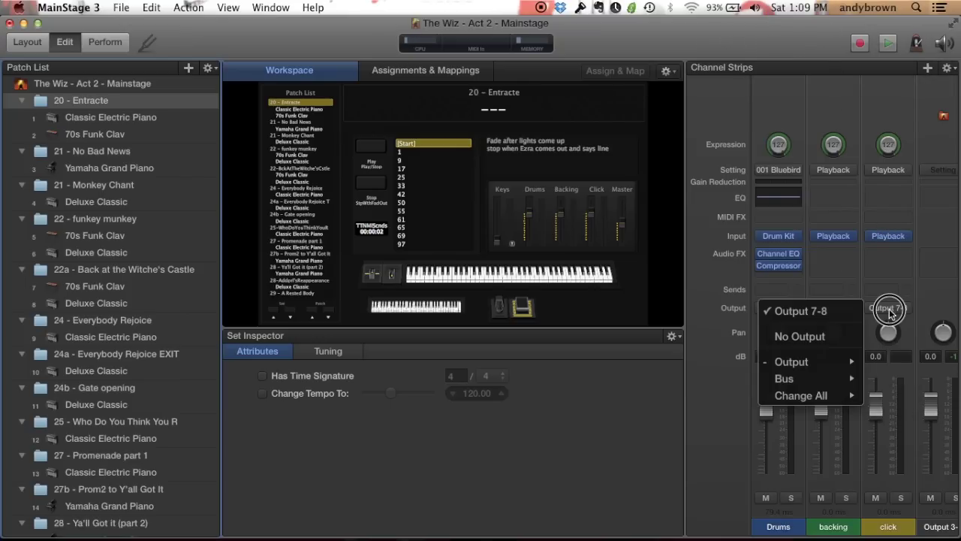
click(737, 69)
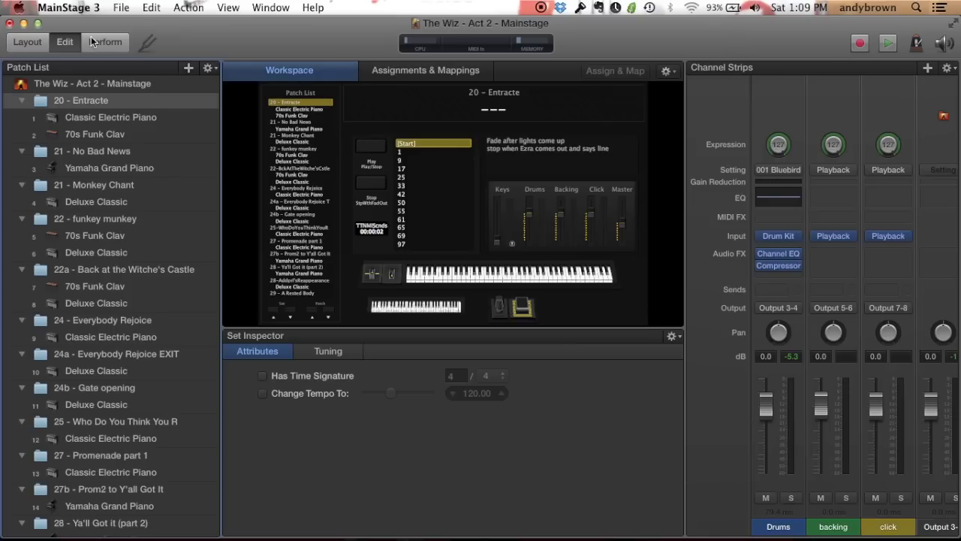
Reselect the 20 - Entracte set and inspect the Play control's mapping
click(55, 86)
click(81, 104)
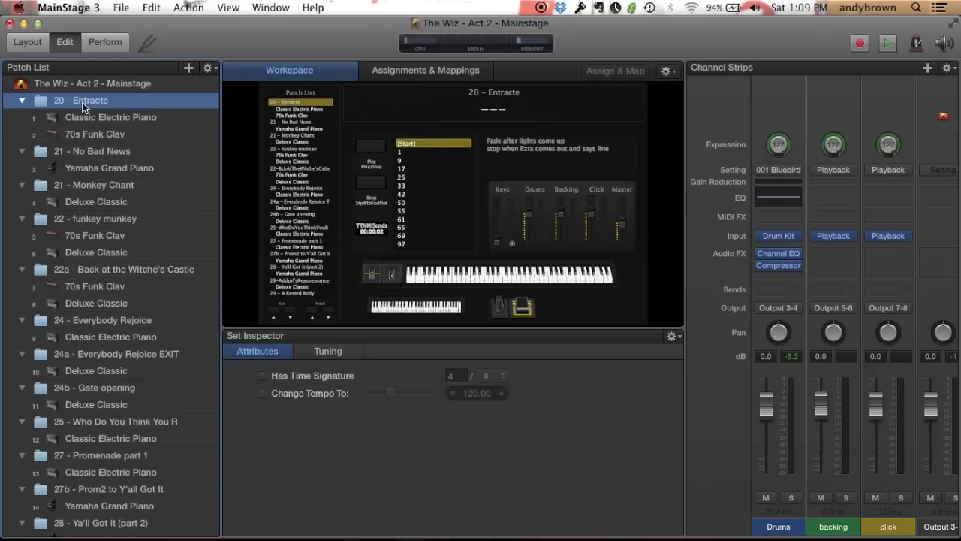
click(370, 145)
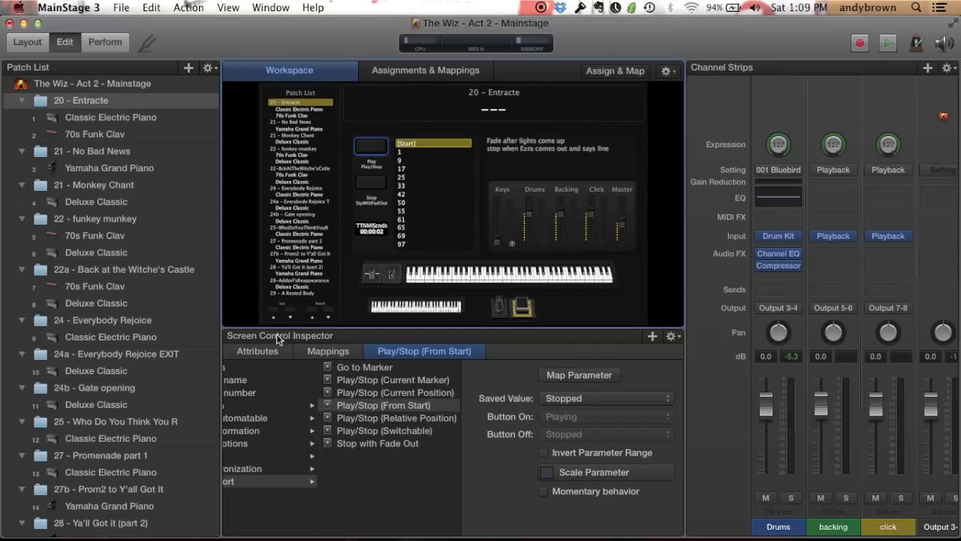
scroll(258, 422, left, 5)
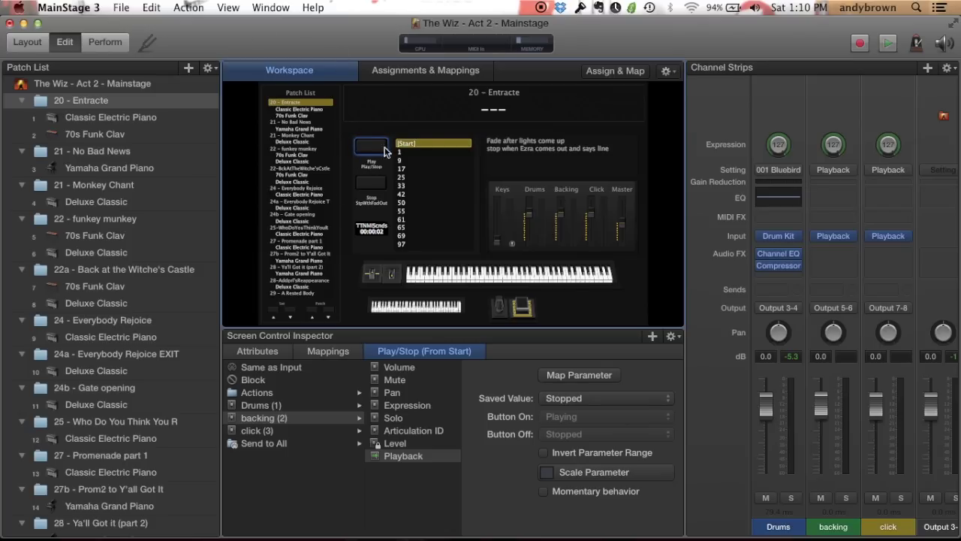
click(100, 97)
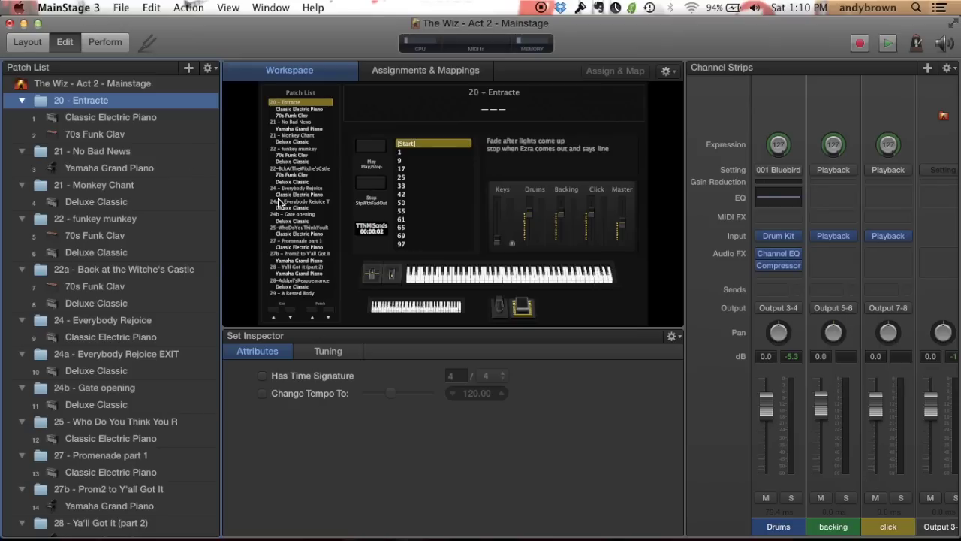
click(103, 120)
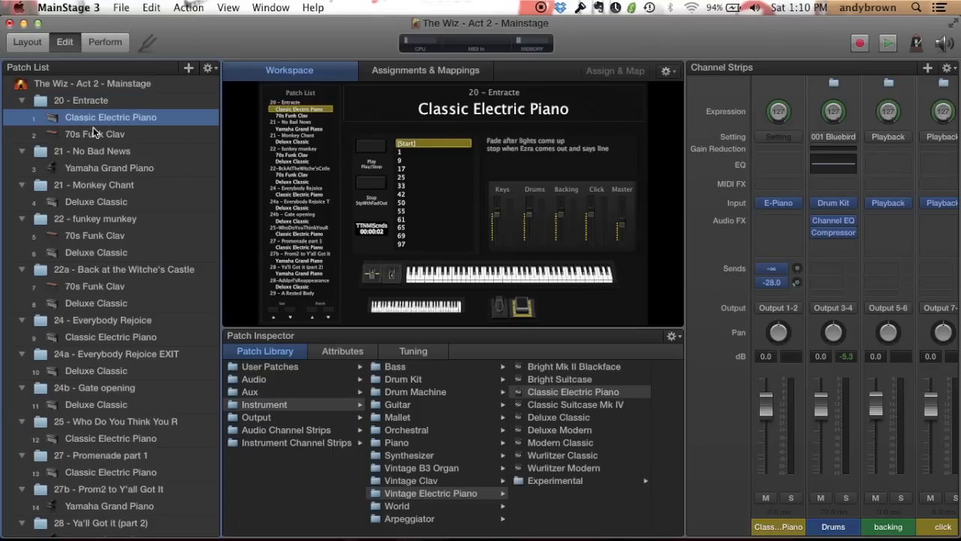
click(98, 100)
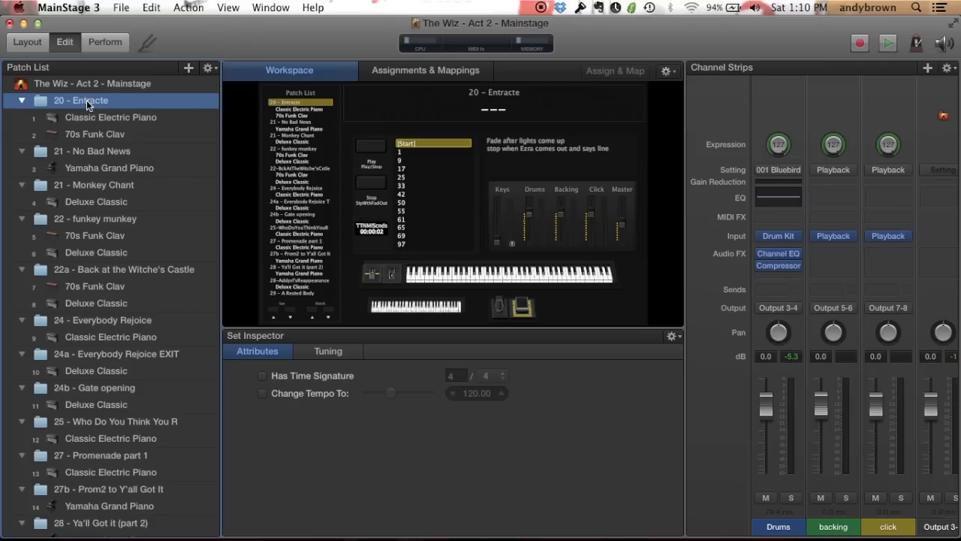
click(370, 147)
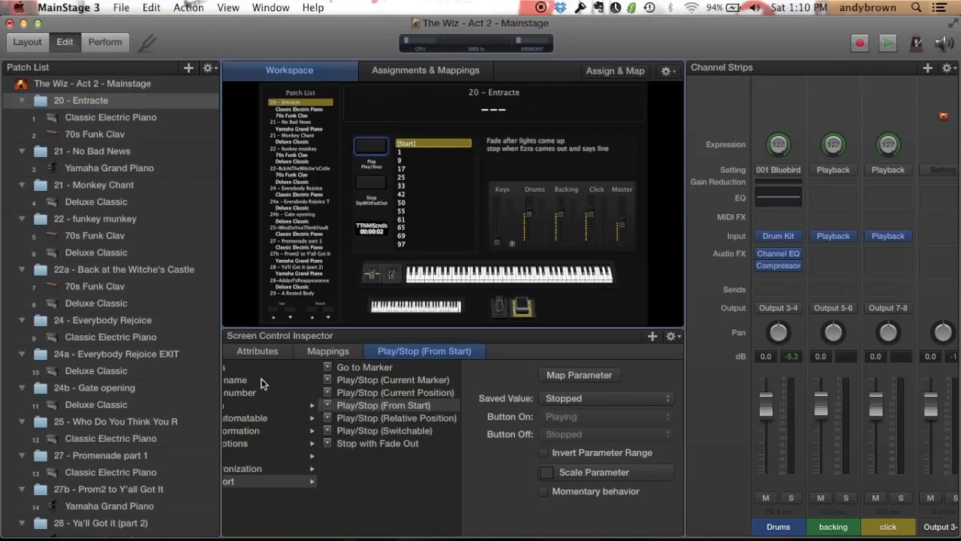
scroll(274, 465, left, 5)
scroll(274, 465, right, 3)
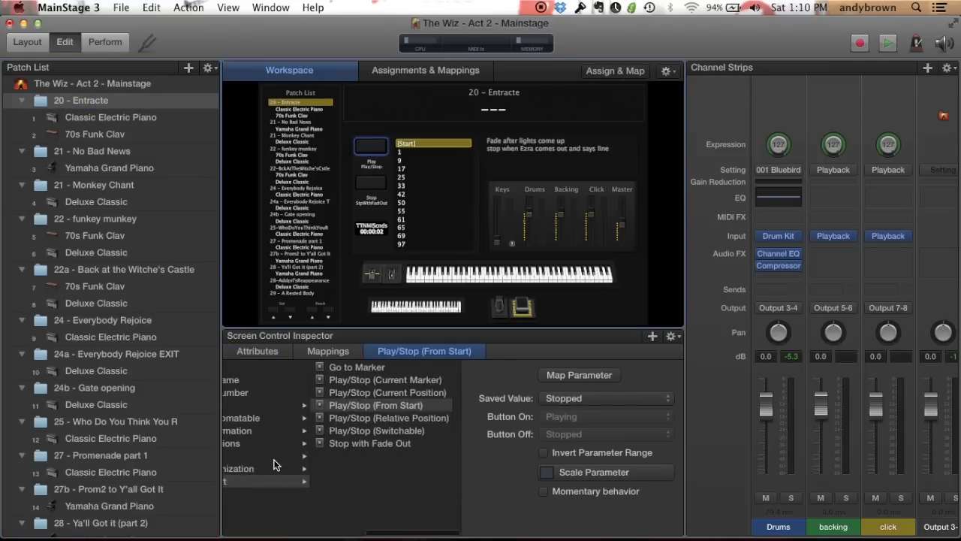
scroll(274, 465, left, 4)
Map Play to backing (2) > Playback > Transport > Play/Stop (From Start), then view Stop's mapping
click(263, 418)
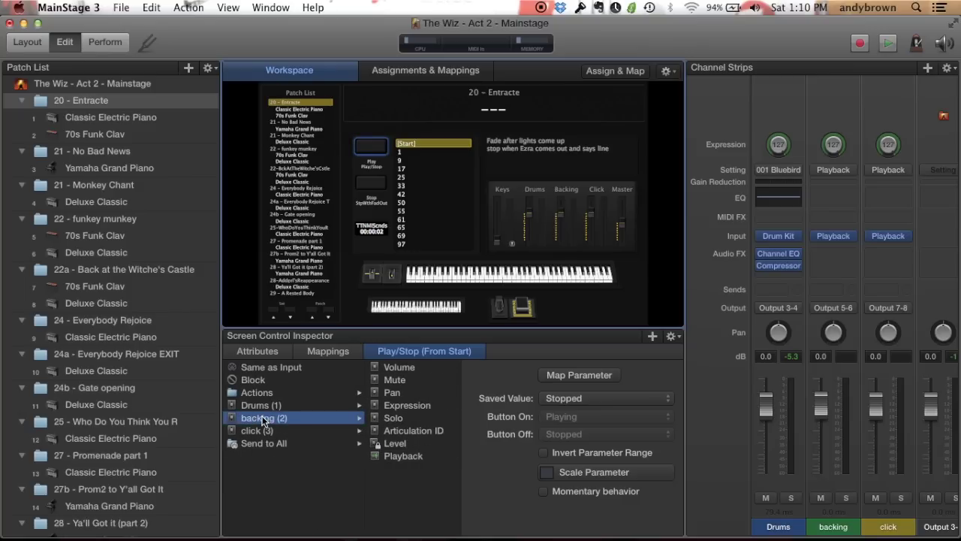
click(423, 456)
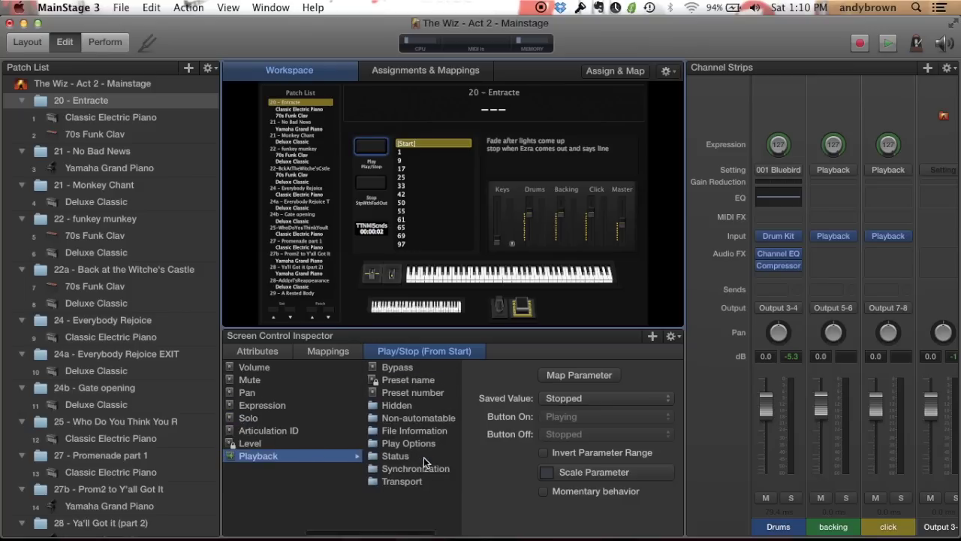
click(375, 482)
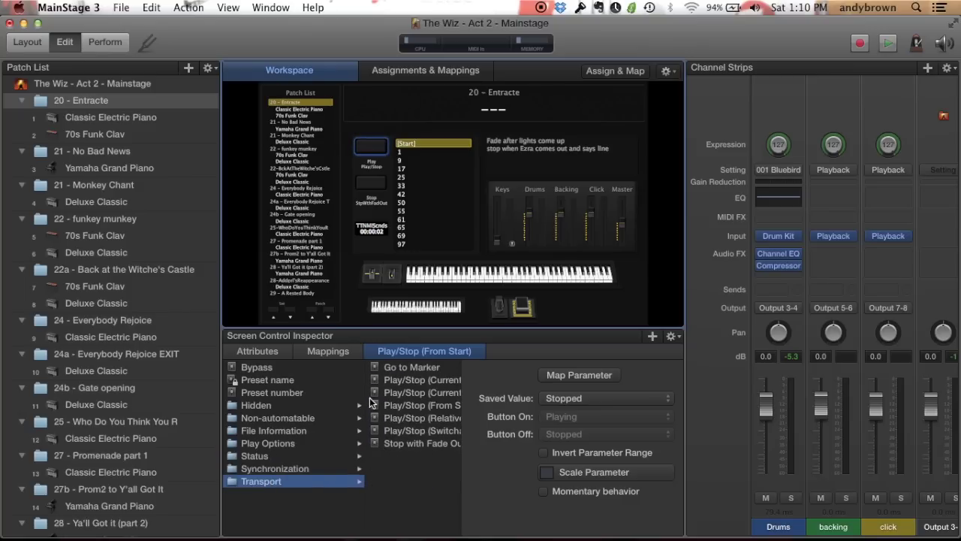
click(402, 405)
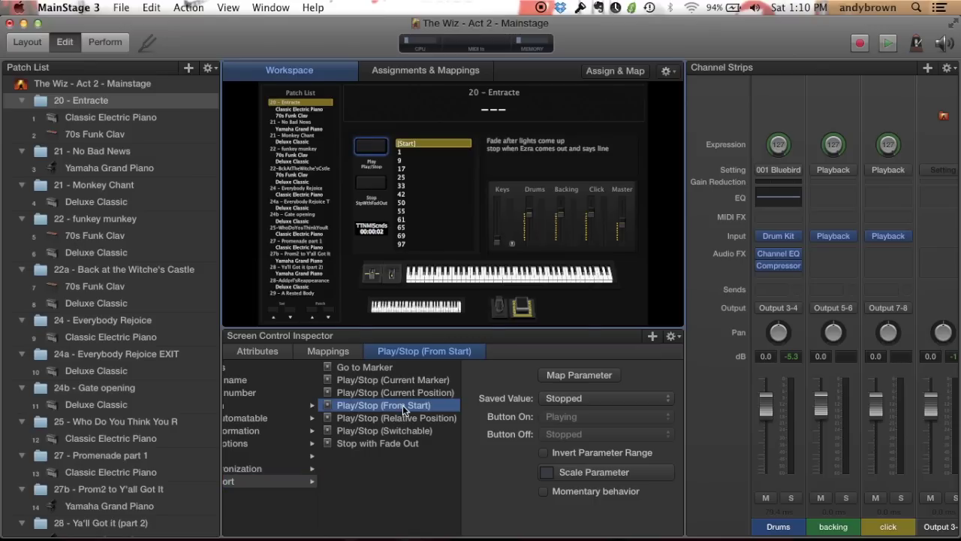
click(373, 186)
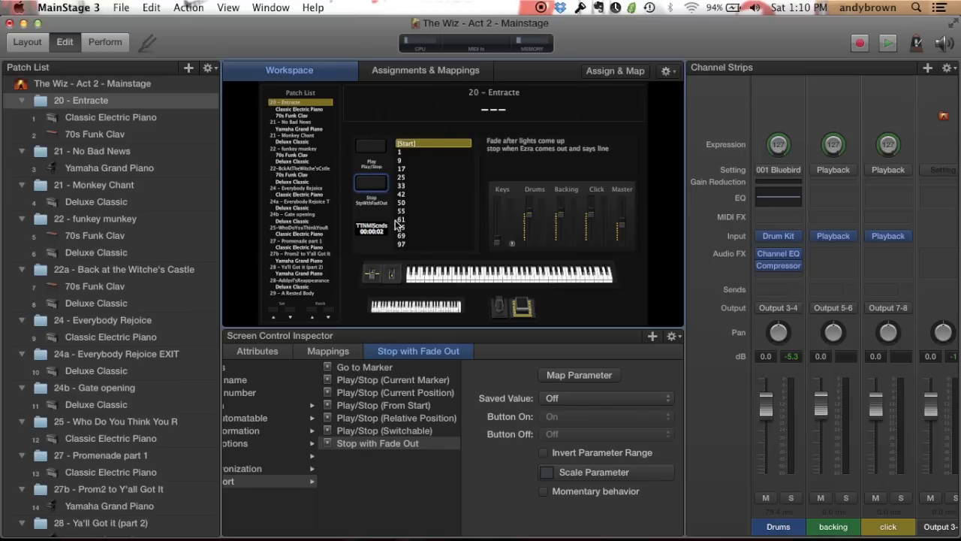
Check the TTNMScnds timer's Time To Next Marker In Seconds mapping
click(368, 230)
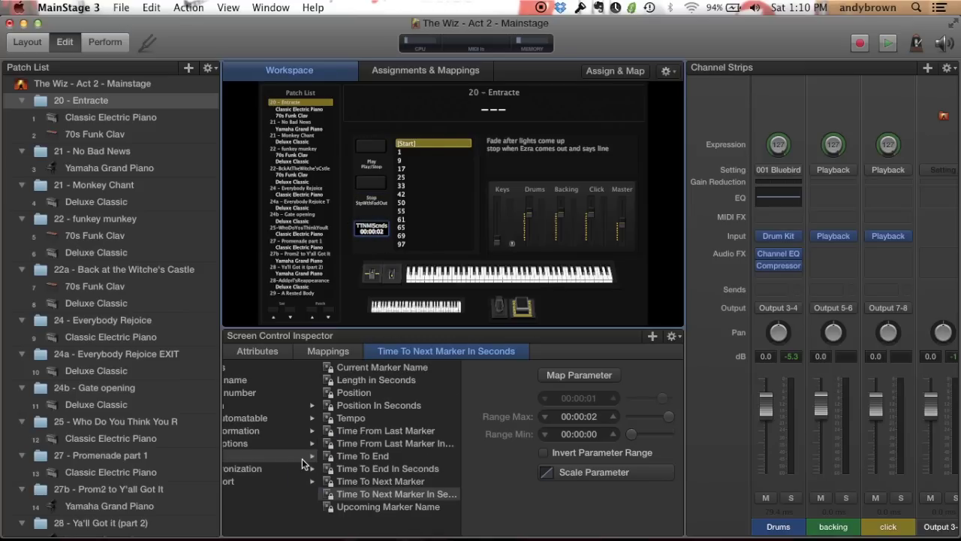
scroll(302, 458, left, 5)
scroll(302, 463, right, 5)
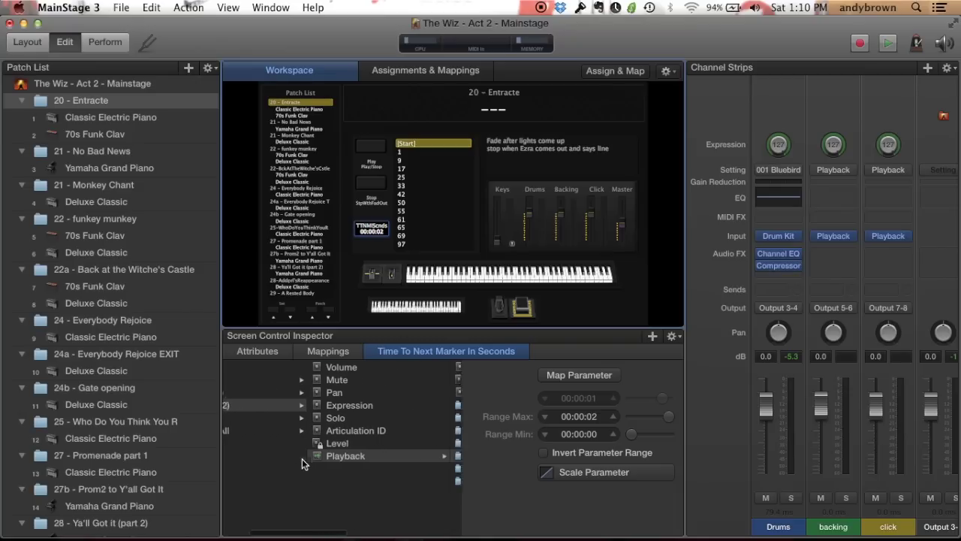
scroll(412, 478, right, 3)
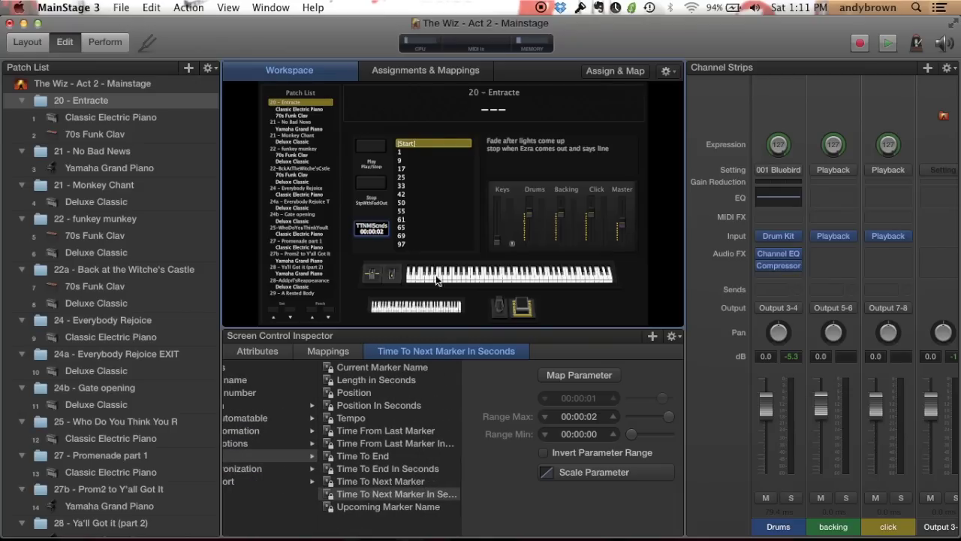
Point the marker list at backing (2) > Playback
click(416, 135)
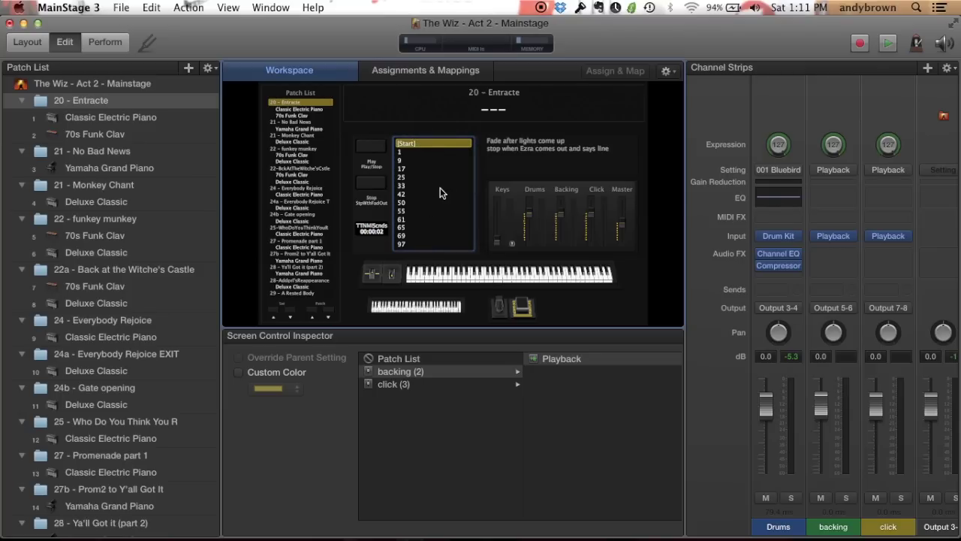
click(92, 80)
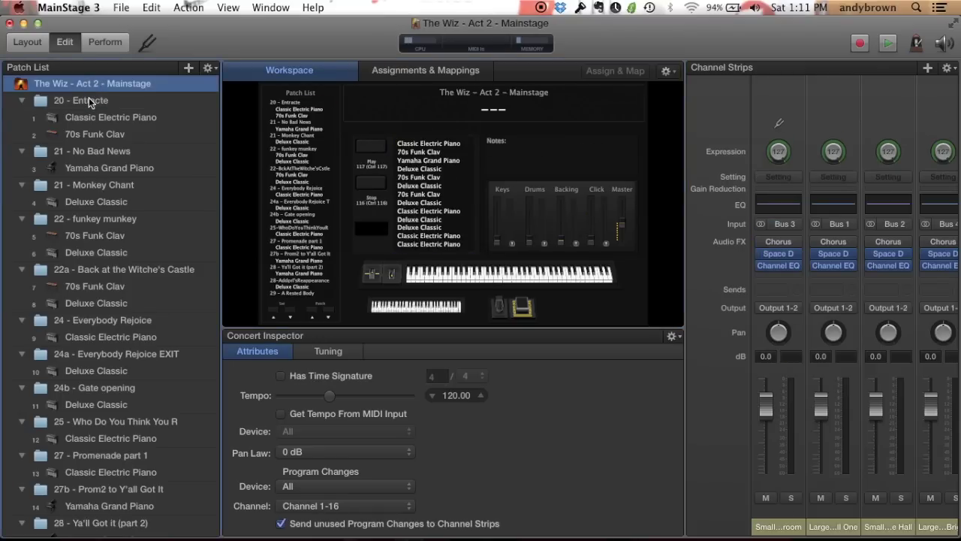
click(89, 98)
click(418, 184)
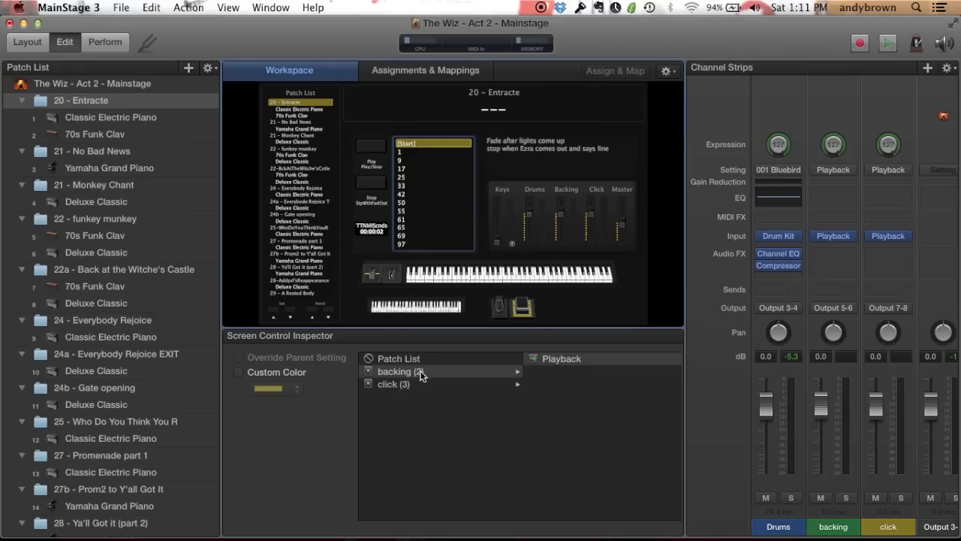
click(577, 362)
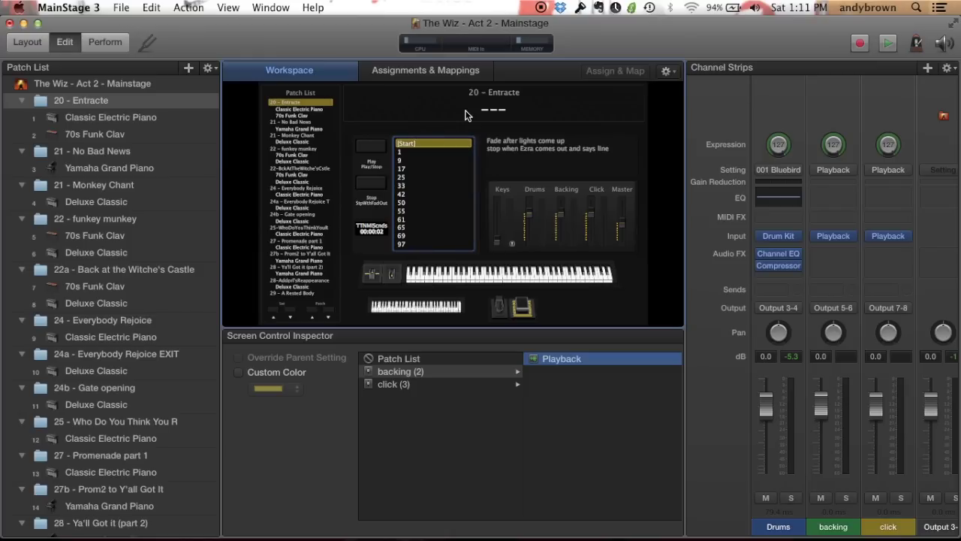
Map the Drums fader to the Drums (1) channel's Volume
click(542, 213)
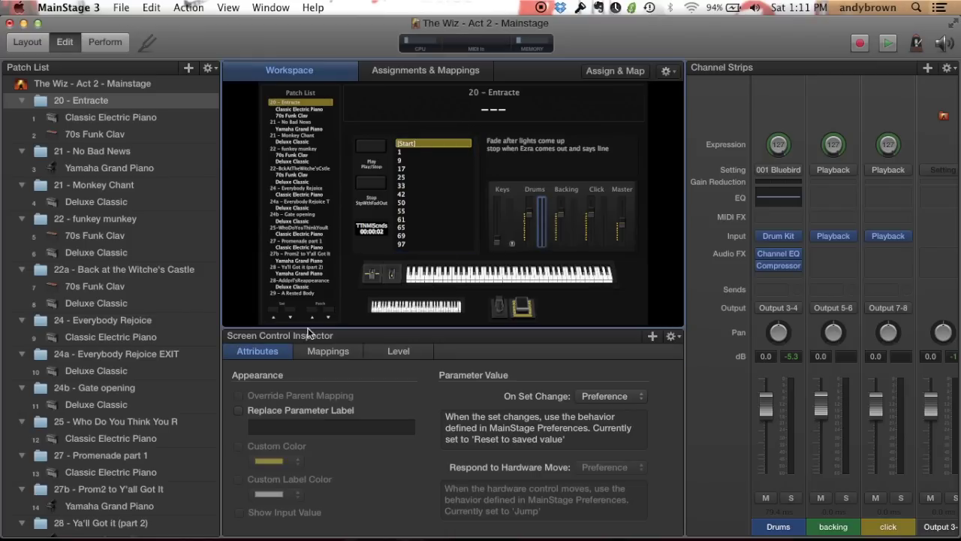
click(314, 351)
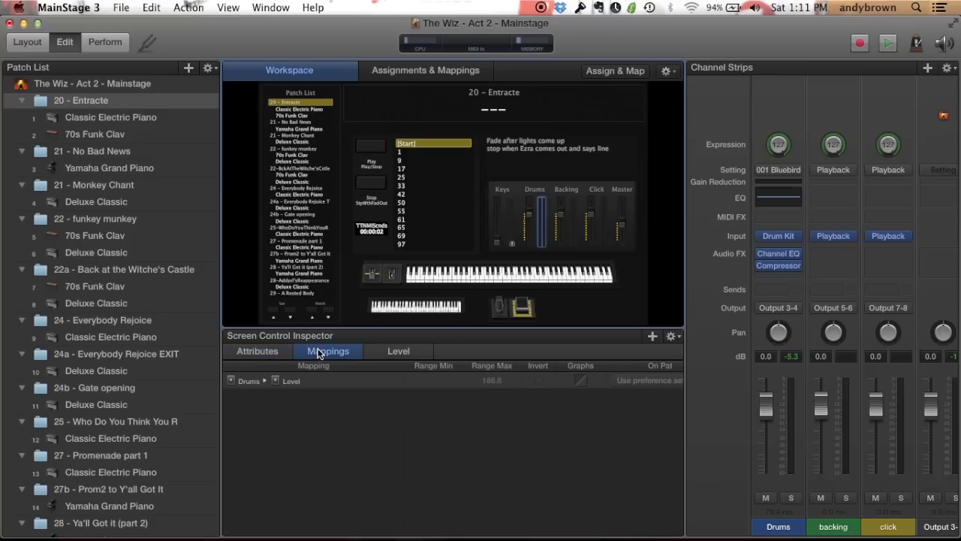
click(387, 351)
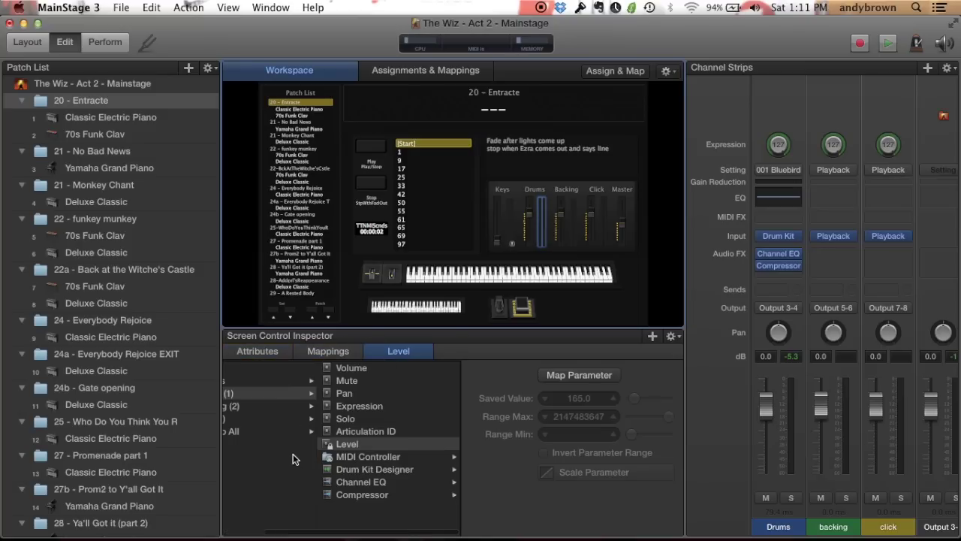
scroll(293, 453, left, 3)
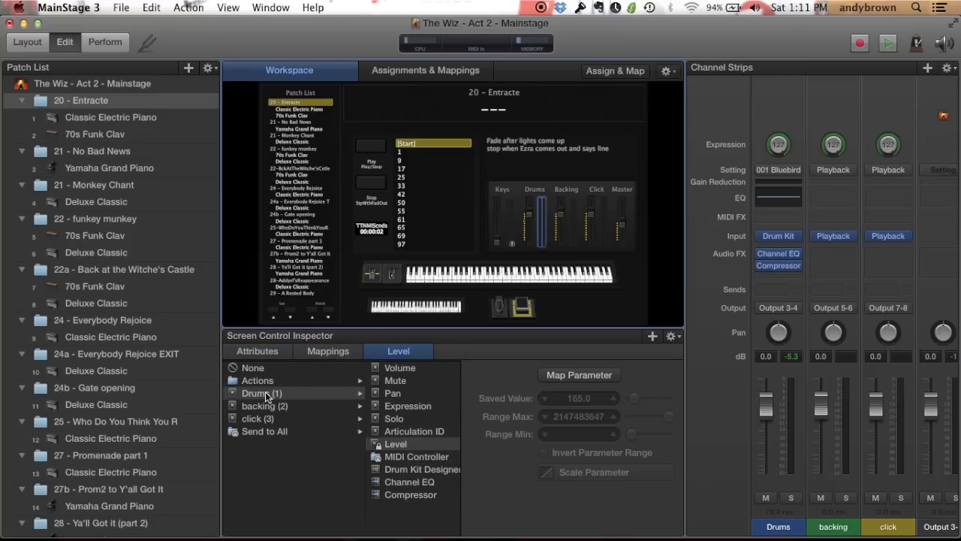
scroll(391, 446, right, 3)
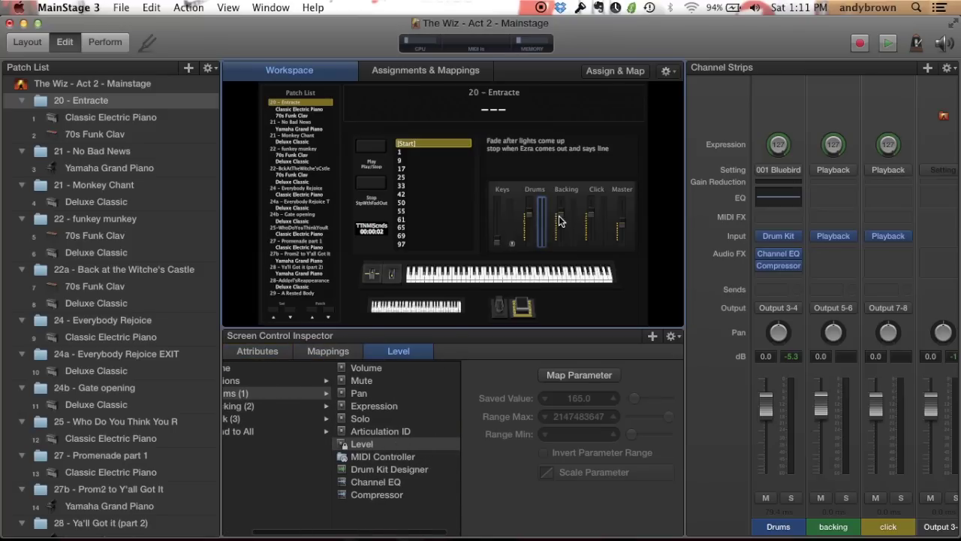
click(528, 219)
scroll(267, 410, left, 3)
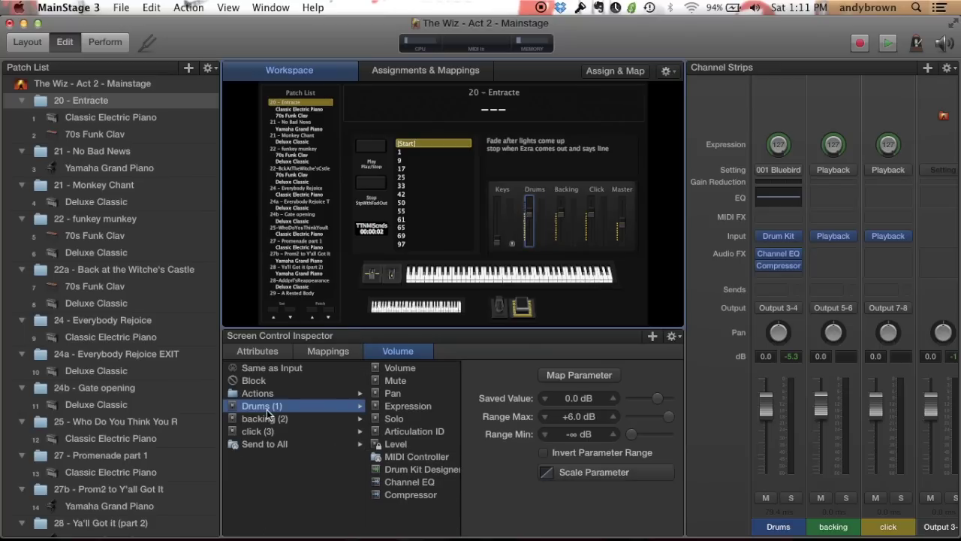
scroll(300, 405, right, 3)
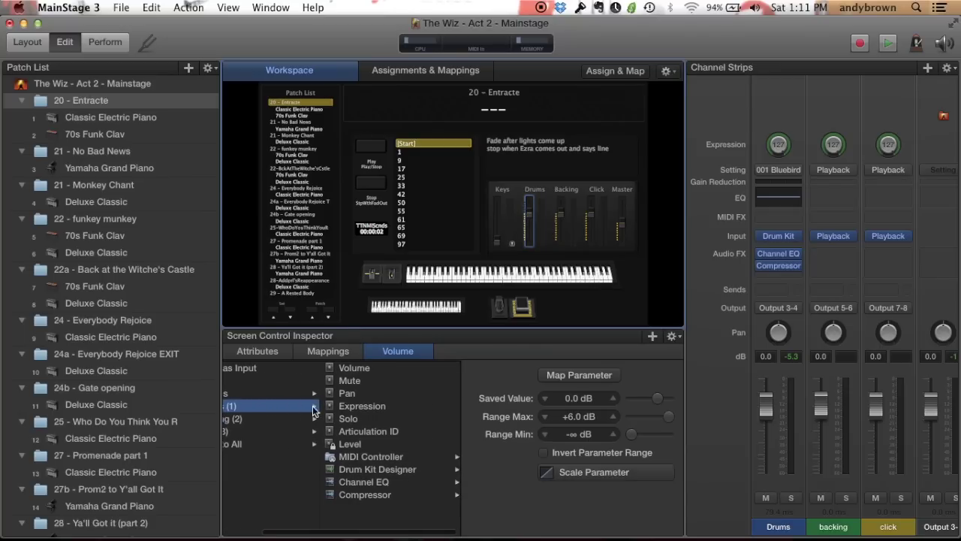
click(360, 365)
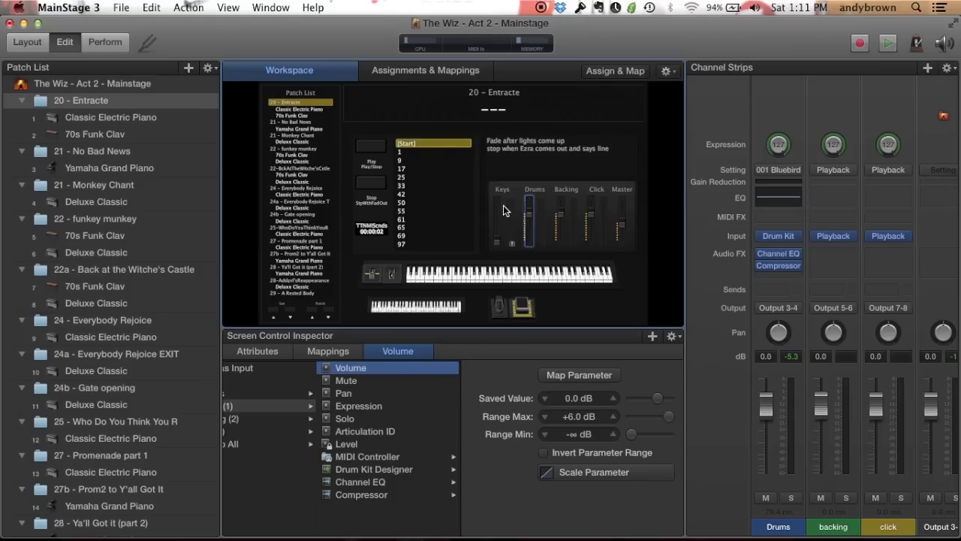
Check that the Backing and Click faders are mapped to channel Volume
click(565, 206)
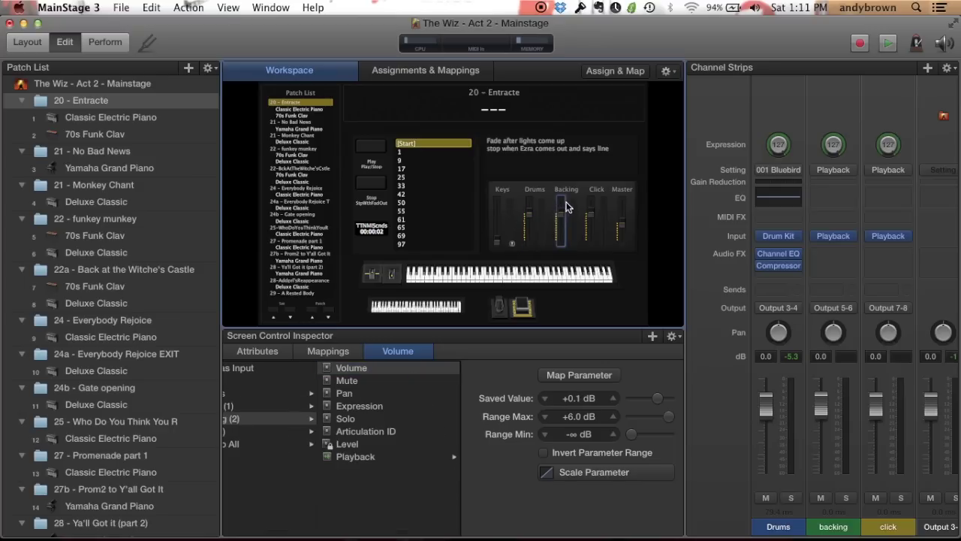
click(593, 206)
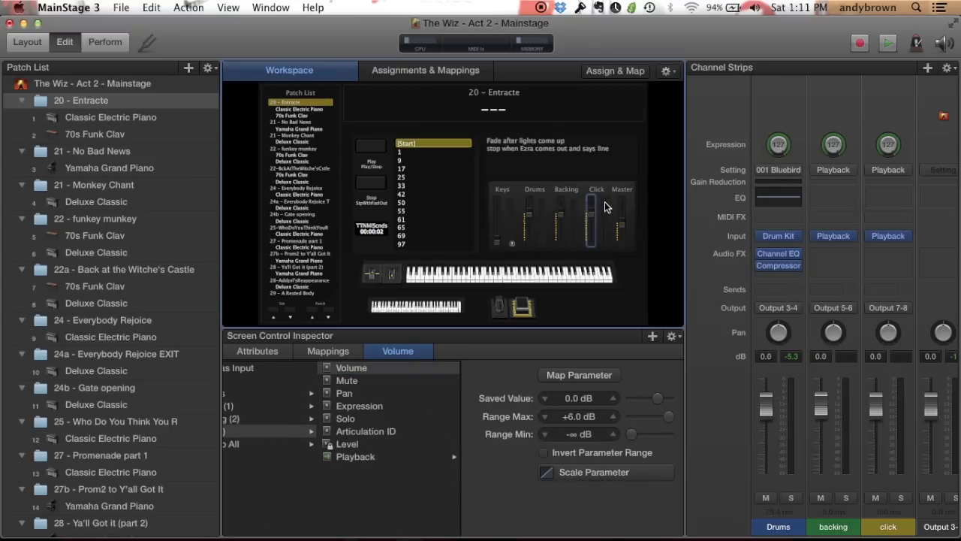
click(589, 212)
click(592, 210)
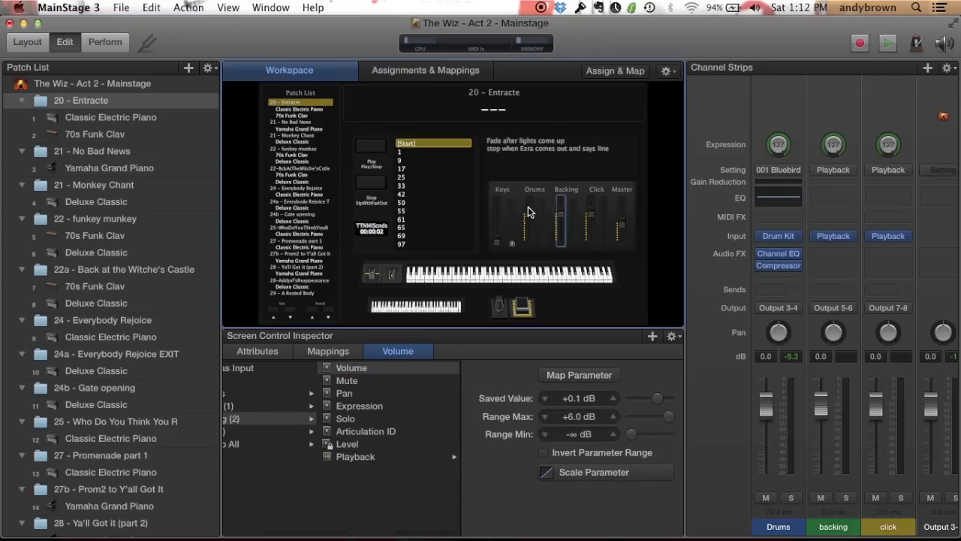
click(562, 209)
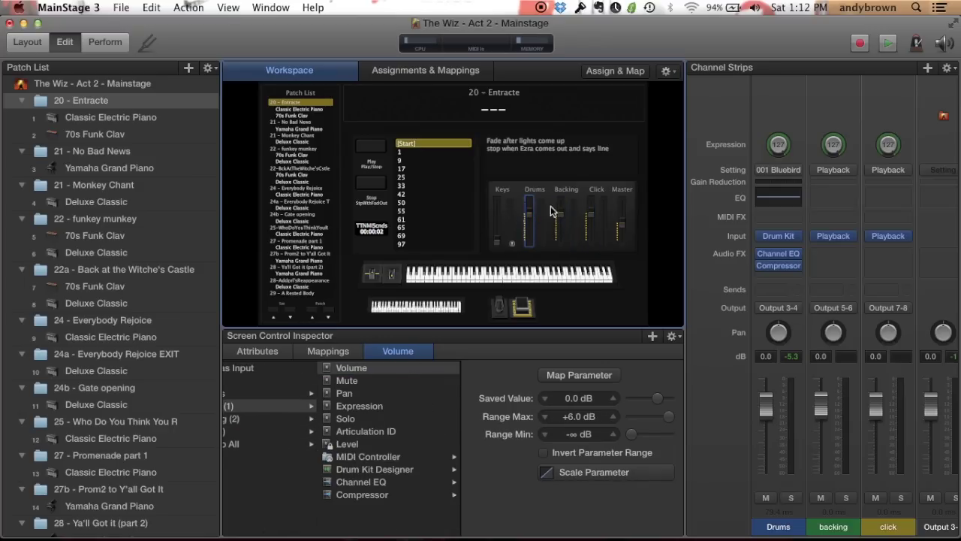
click(593, 210)
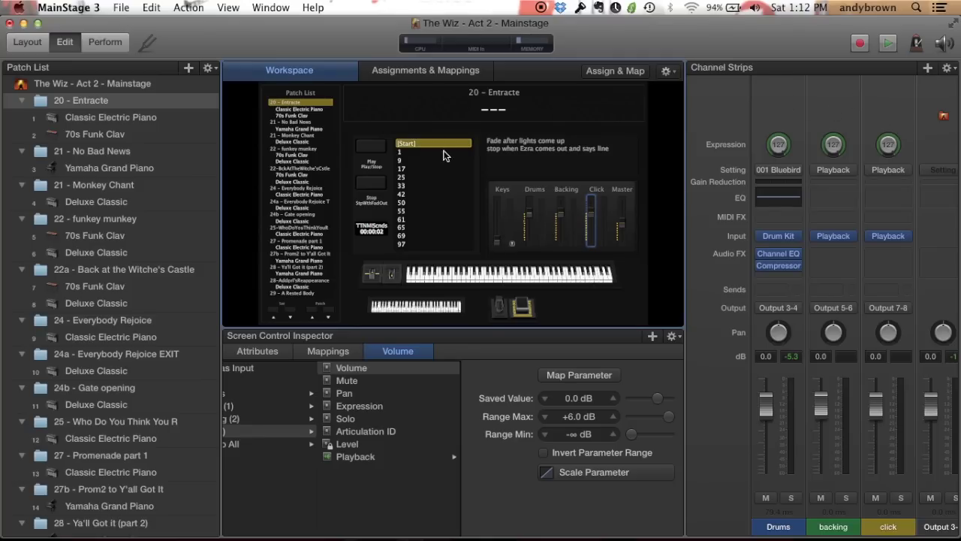
In the Entracte Classic Electric Piano patch, map the Keys fader to Classic Electric Piano (1) Volume
click(105, 120)
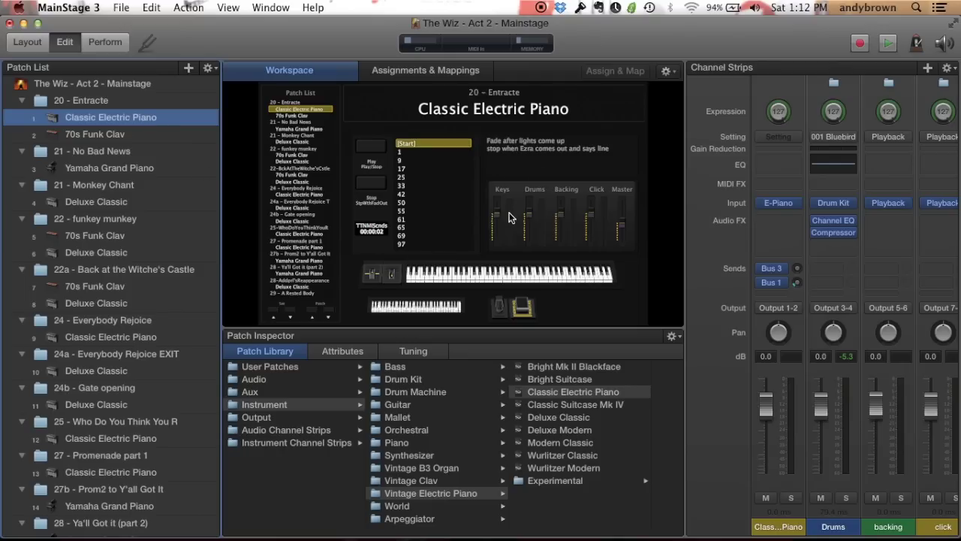
click(93, 134)
click(106, 120)
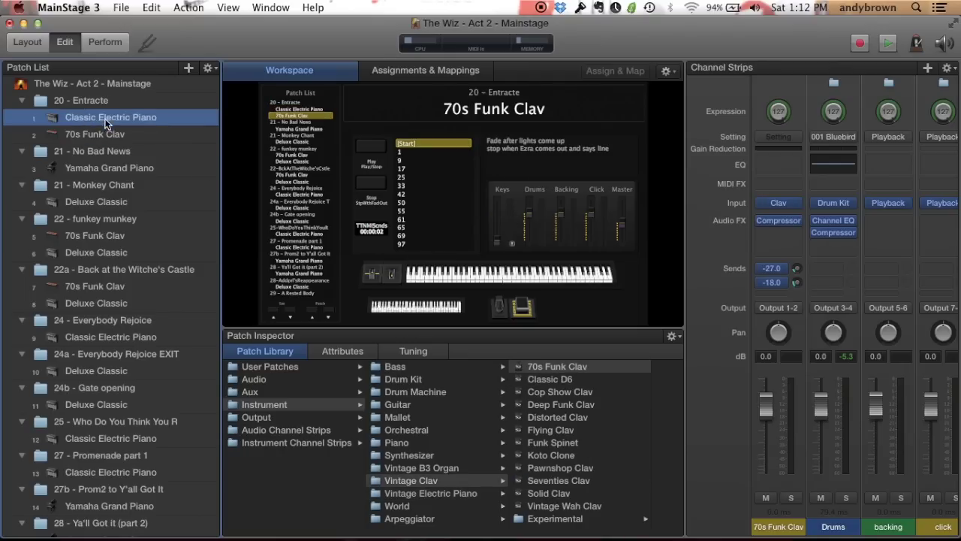
click(497, 212)
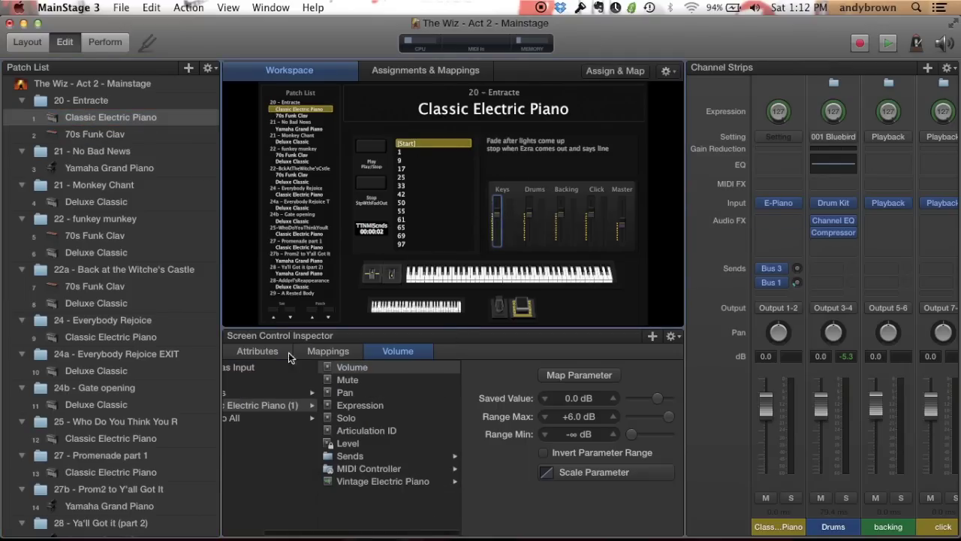
scroll(274, 444, left, 3)
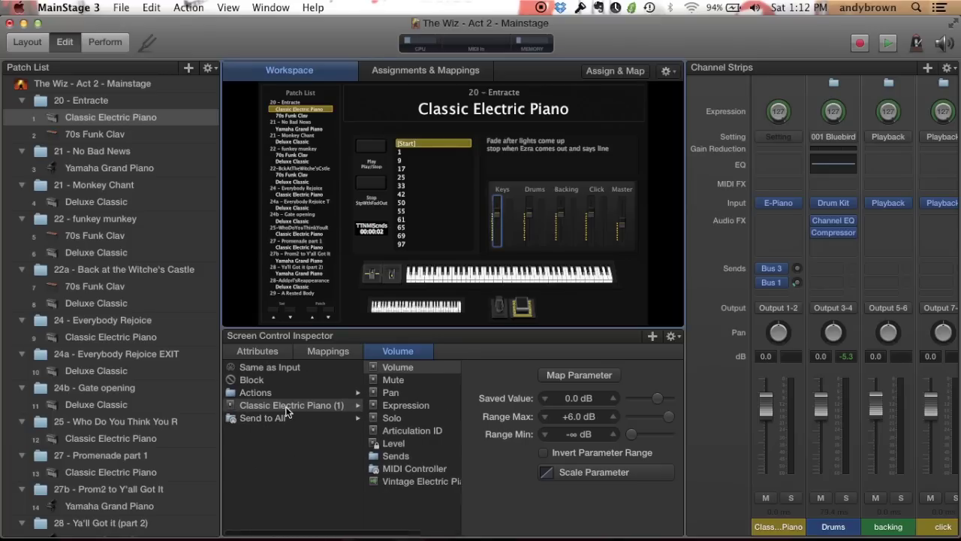
click(513, 221)
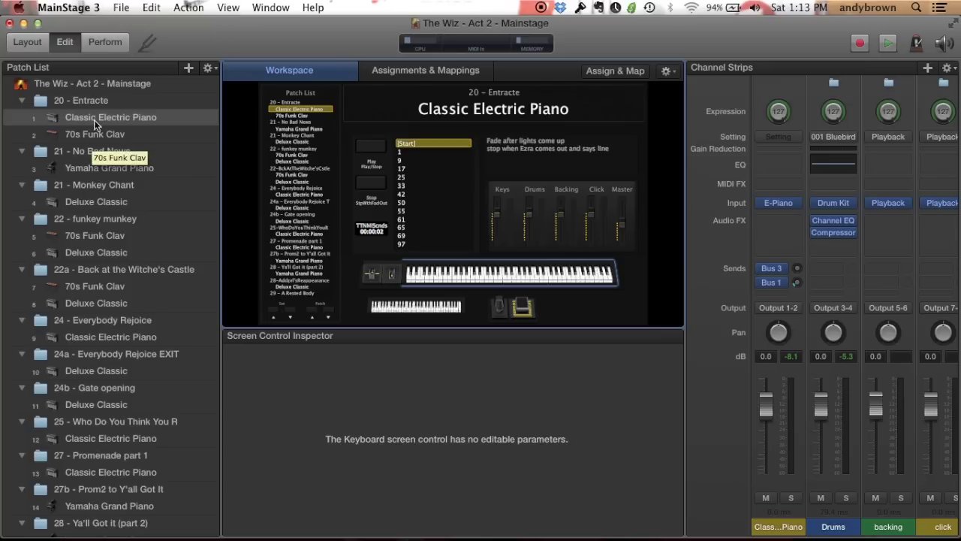
Confirm the Classic Electric Piano patch's cue-note text label has no Override Set Setting
click(100, 100)
click(547, 149)
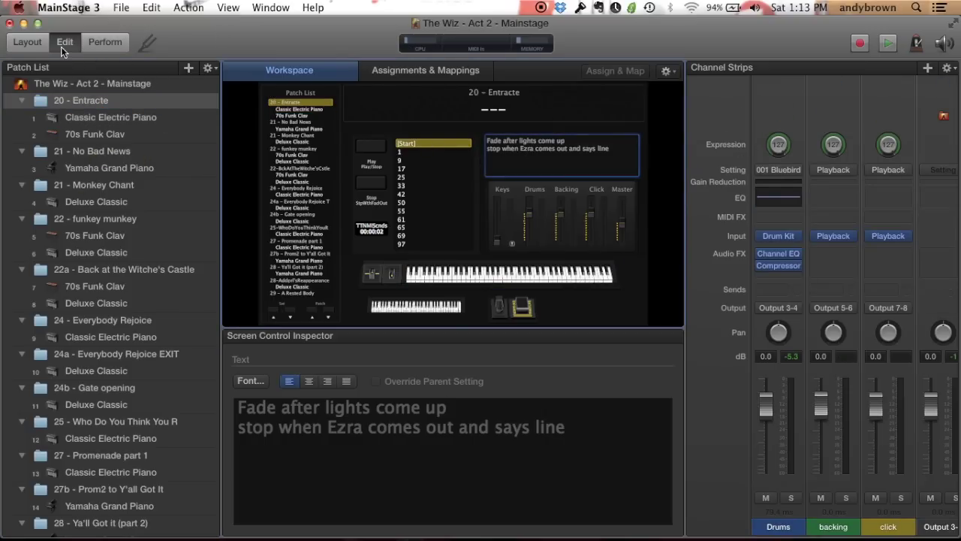
click(99, 118)
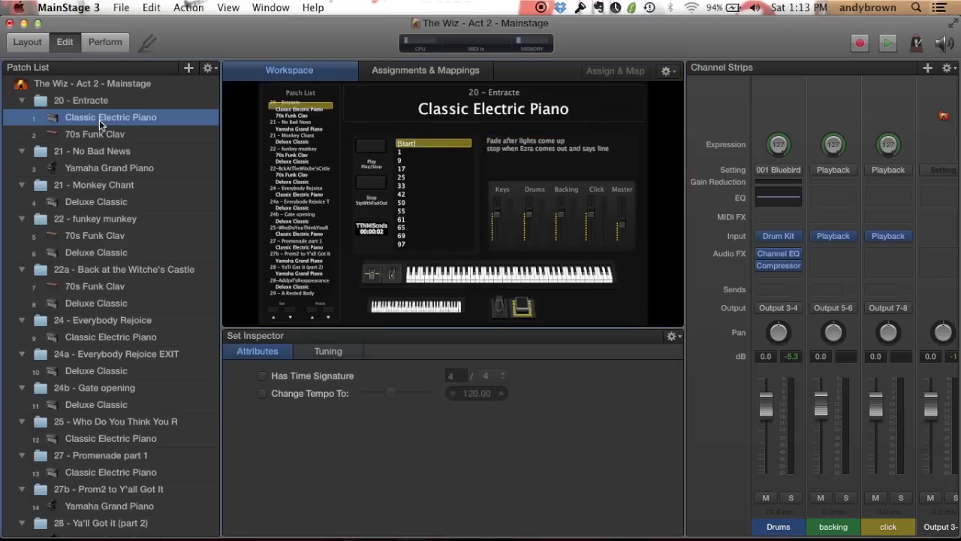
click(524, 159)
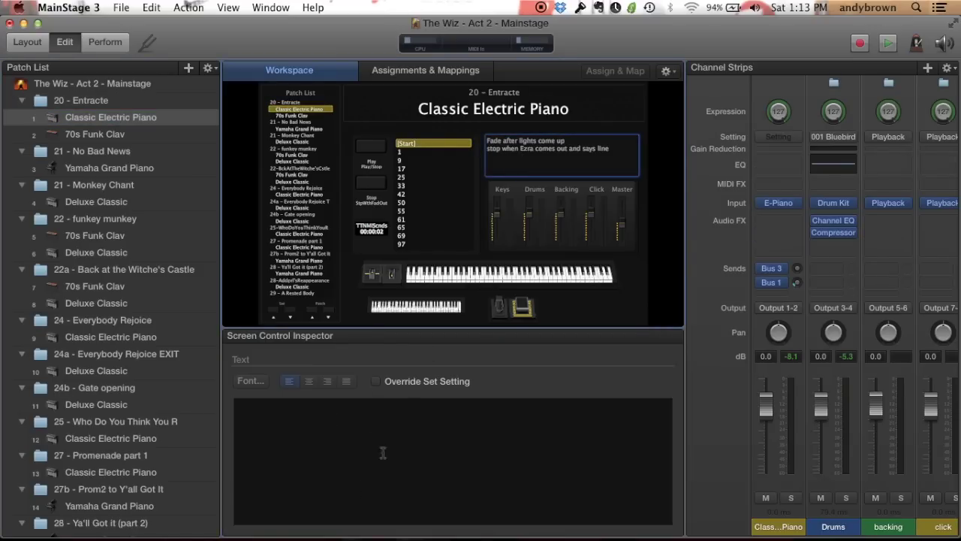
Show the cue-note text settings for the 20 - Entracte set itself
click(90, 102)
click(539, 160)
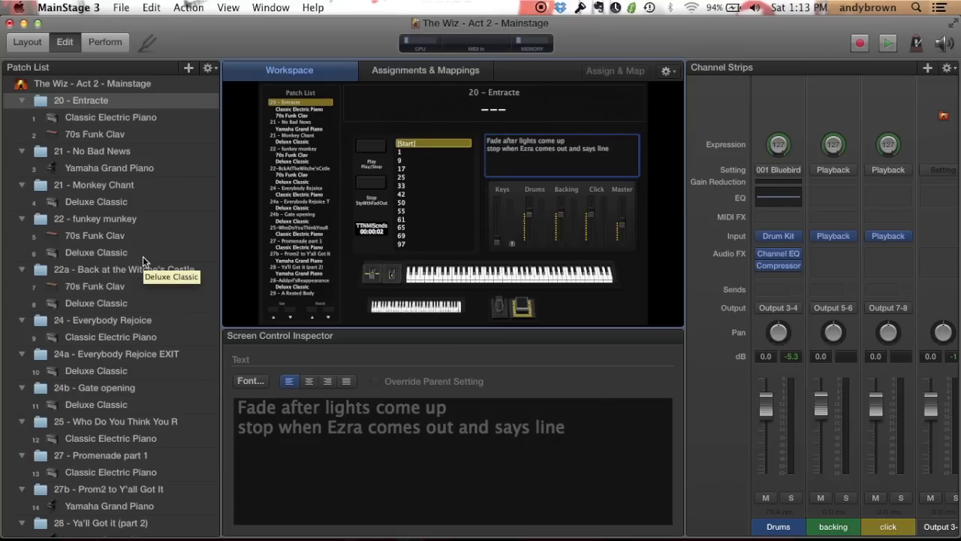
scroll(143, 260, down, 10)
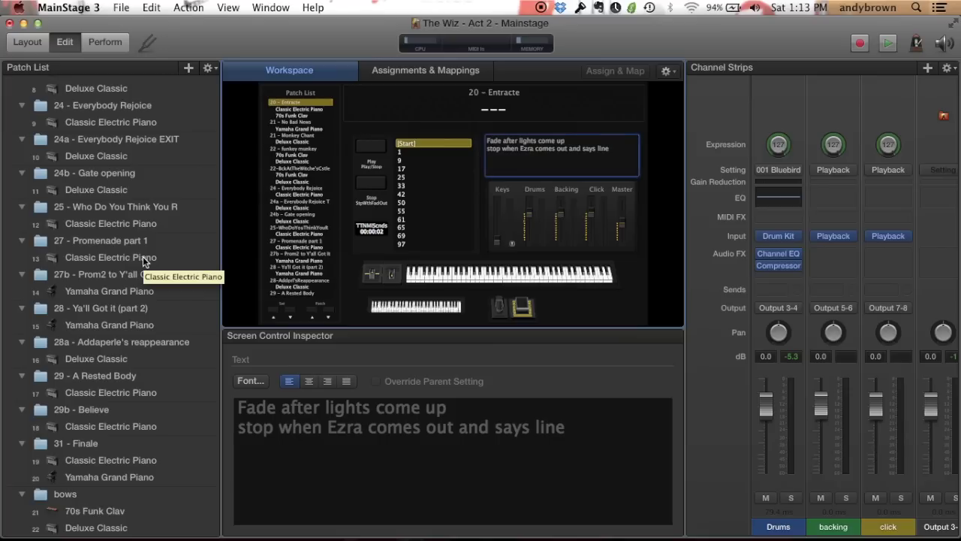
In Perform mode, load the 31 - Finale Classic Electric Piano patch, stepping to Yamaha Grand Piano and back
click(97, 41)
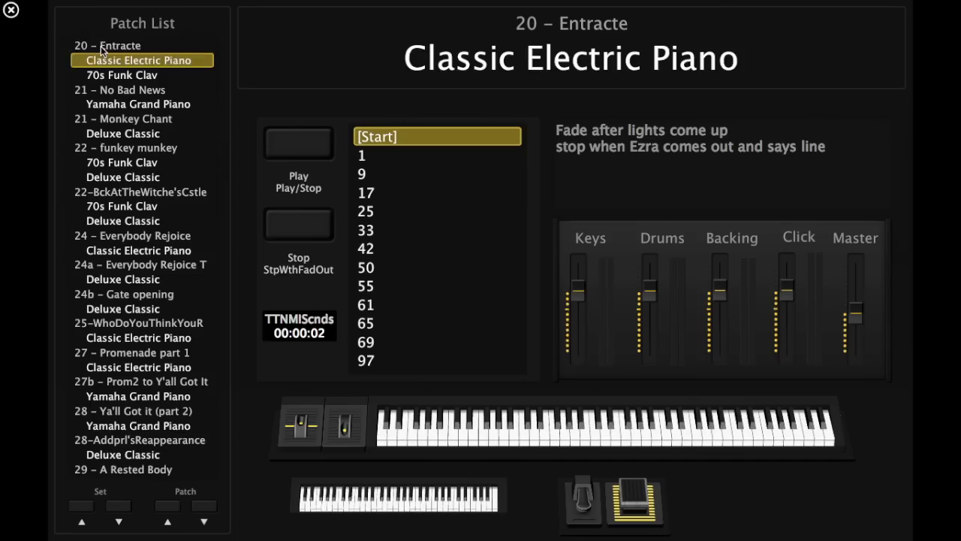
scroll(117, 257, down, 5)
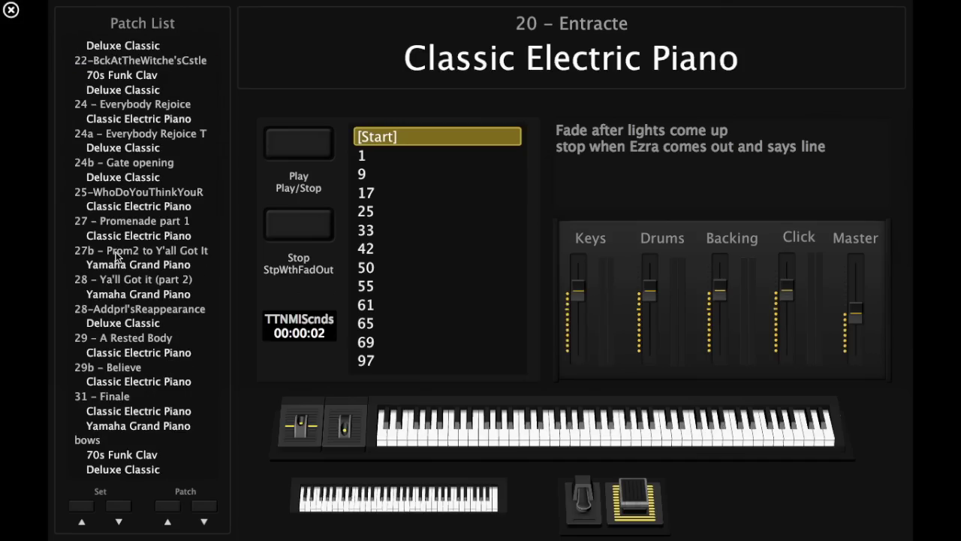
scroll(127, 406, up, 5)
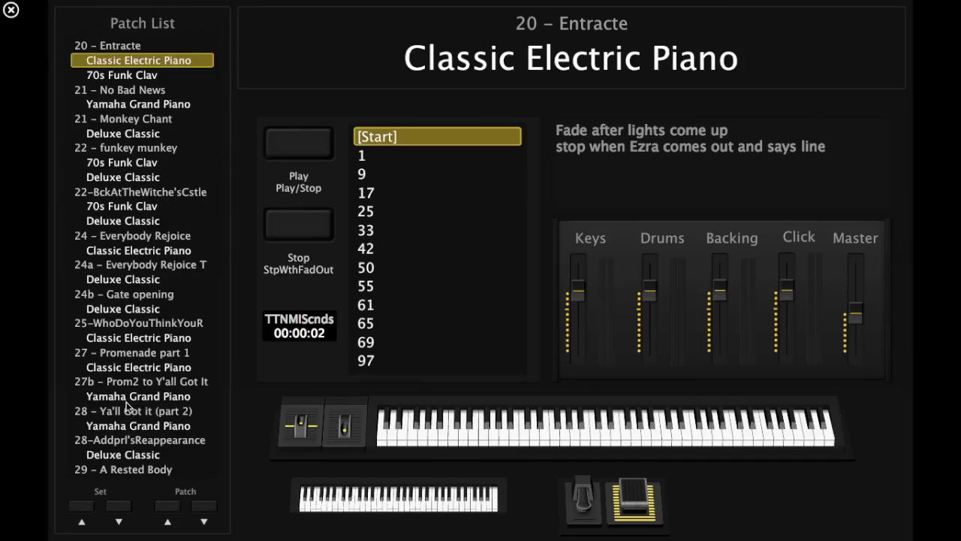
scroll(127, 405, down, 5)
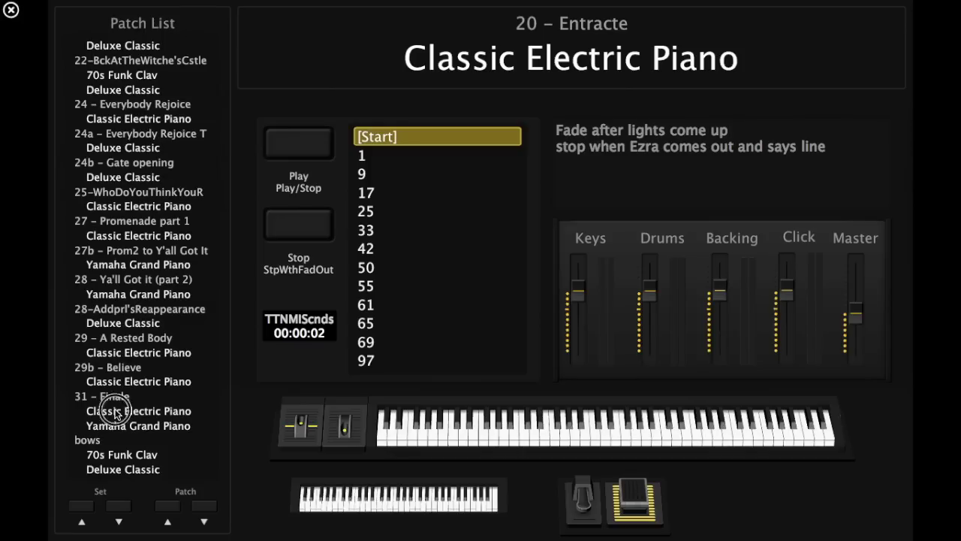
click(116, 412)
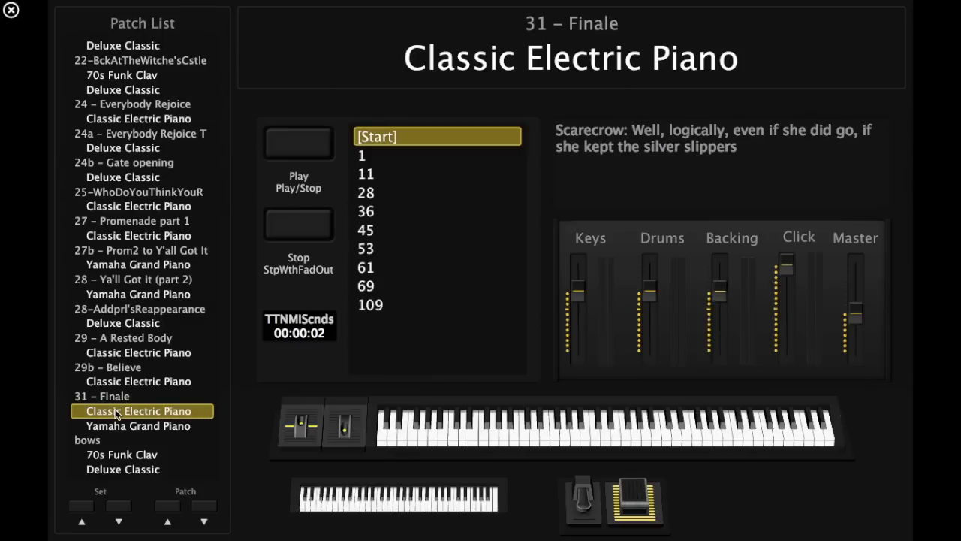
key(Down)
key(Up)
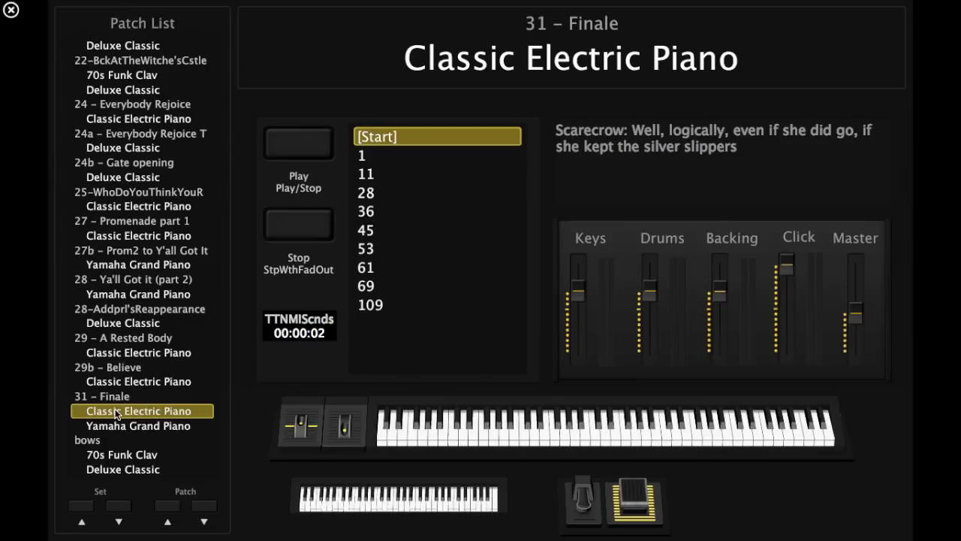